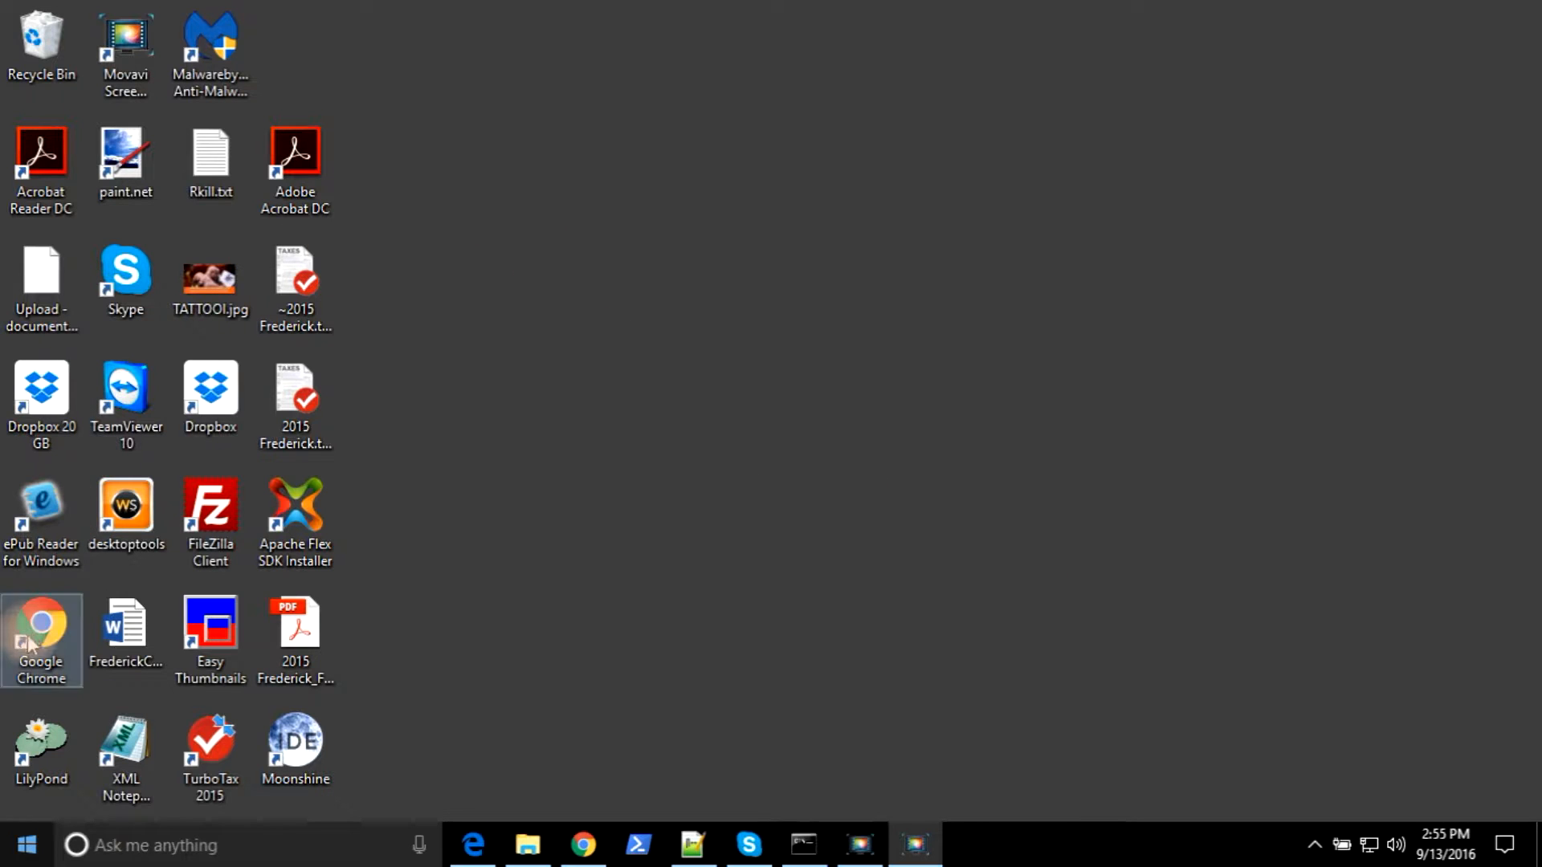
click(26, 850)
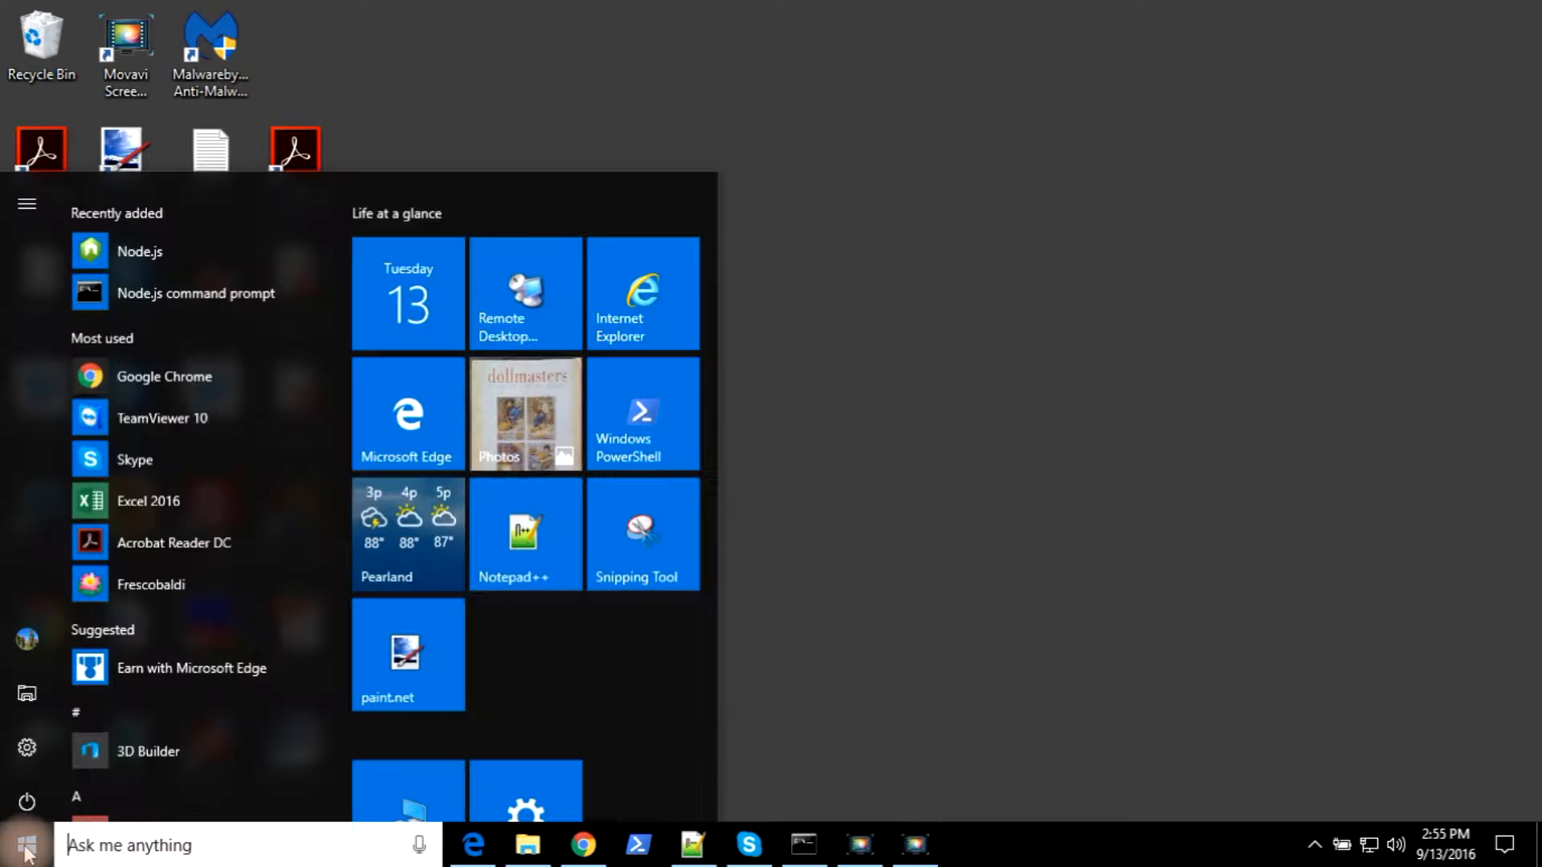
click(646, 283)
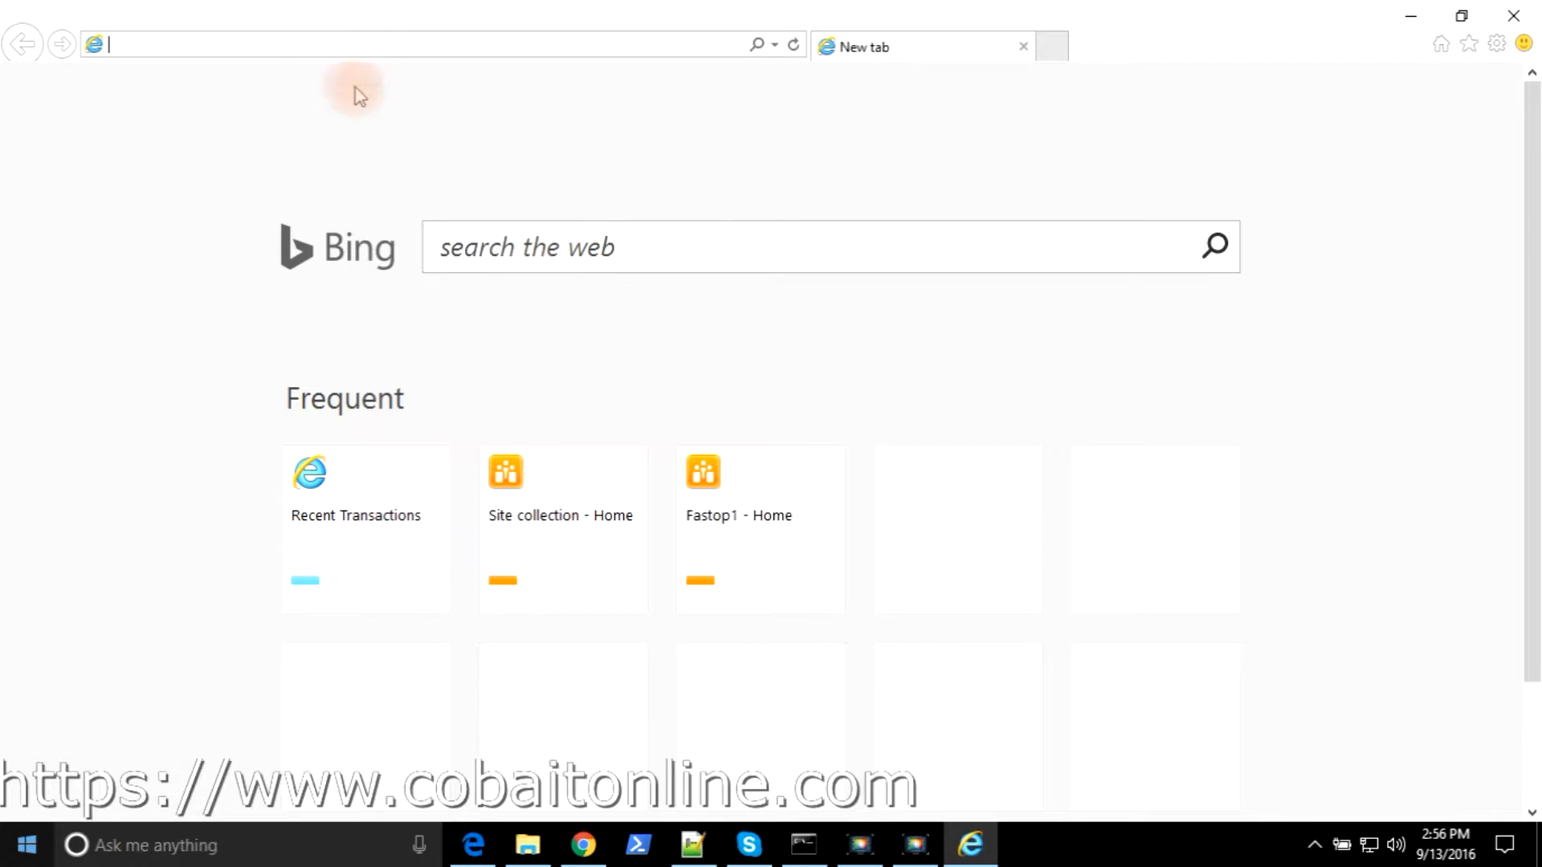
click(186, 42)
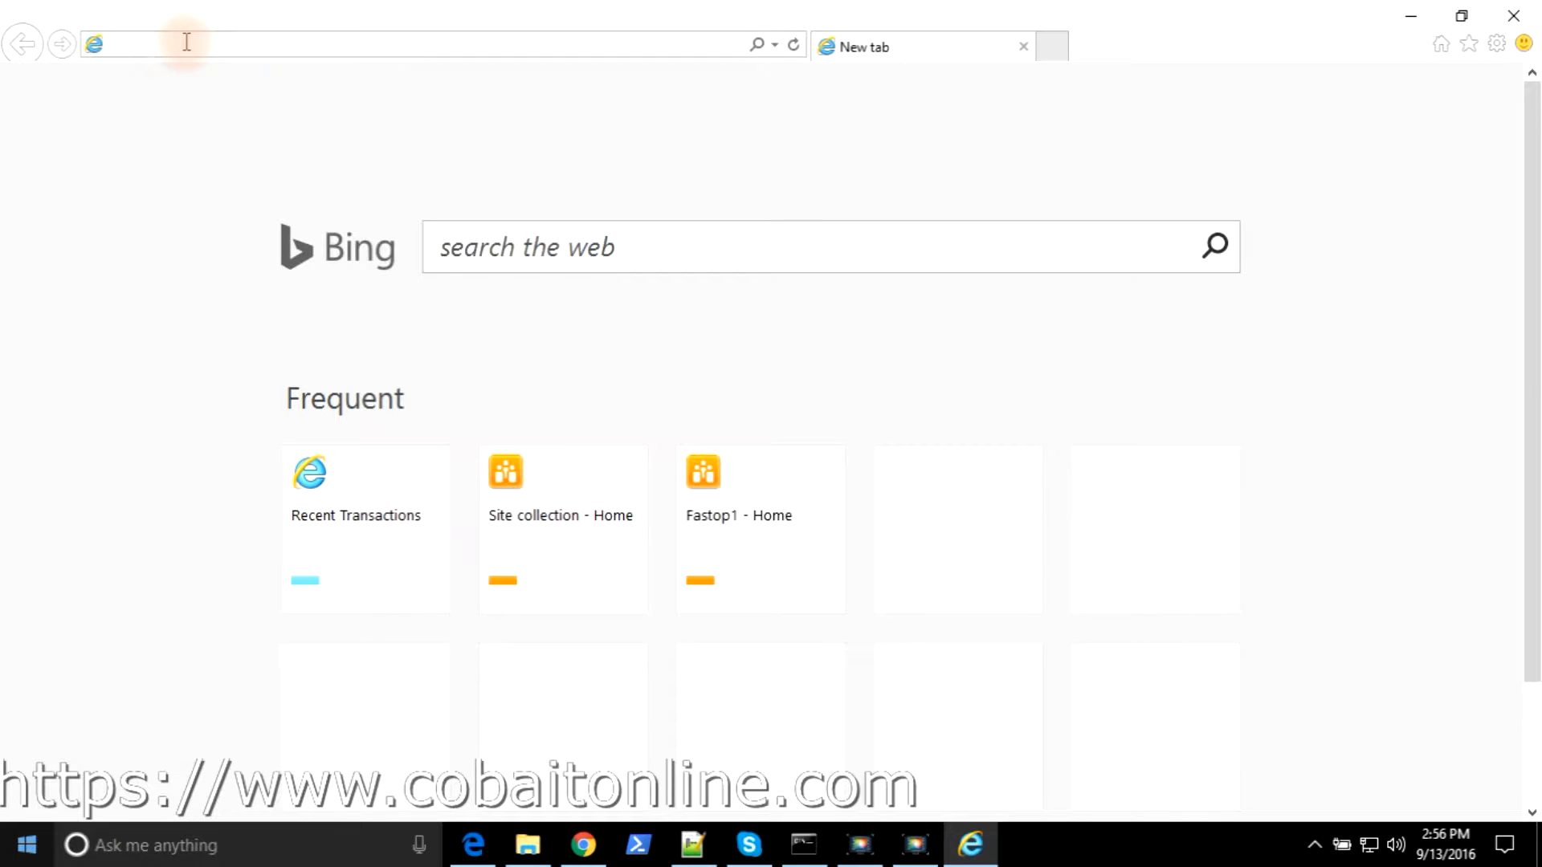
text(htt)
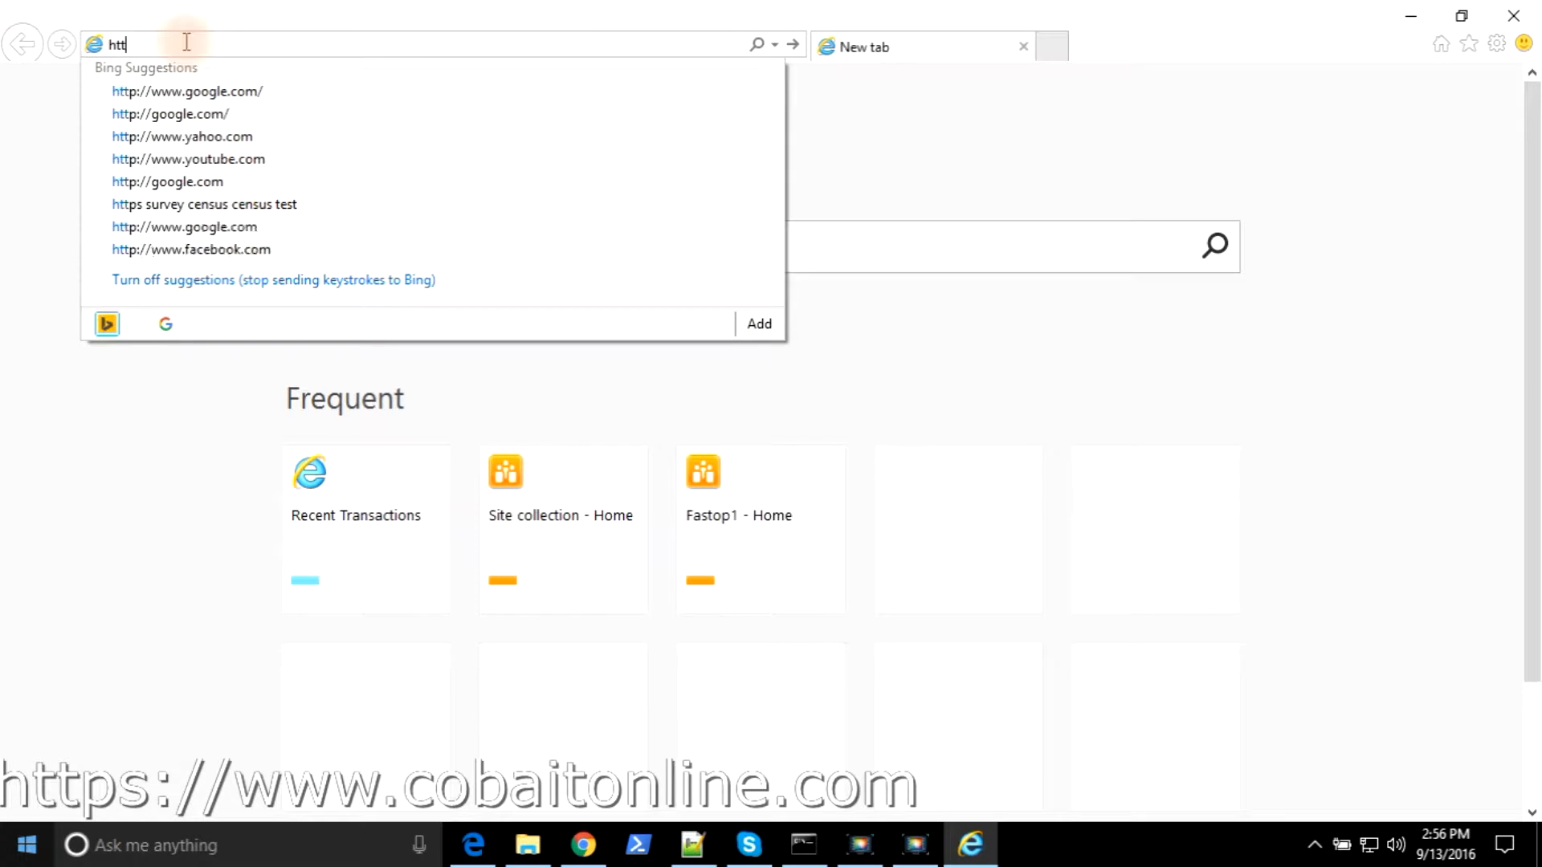
text(ps:/)
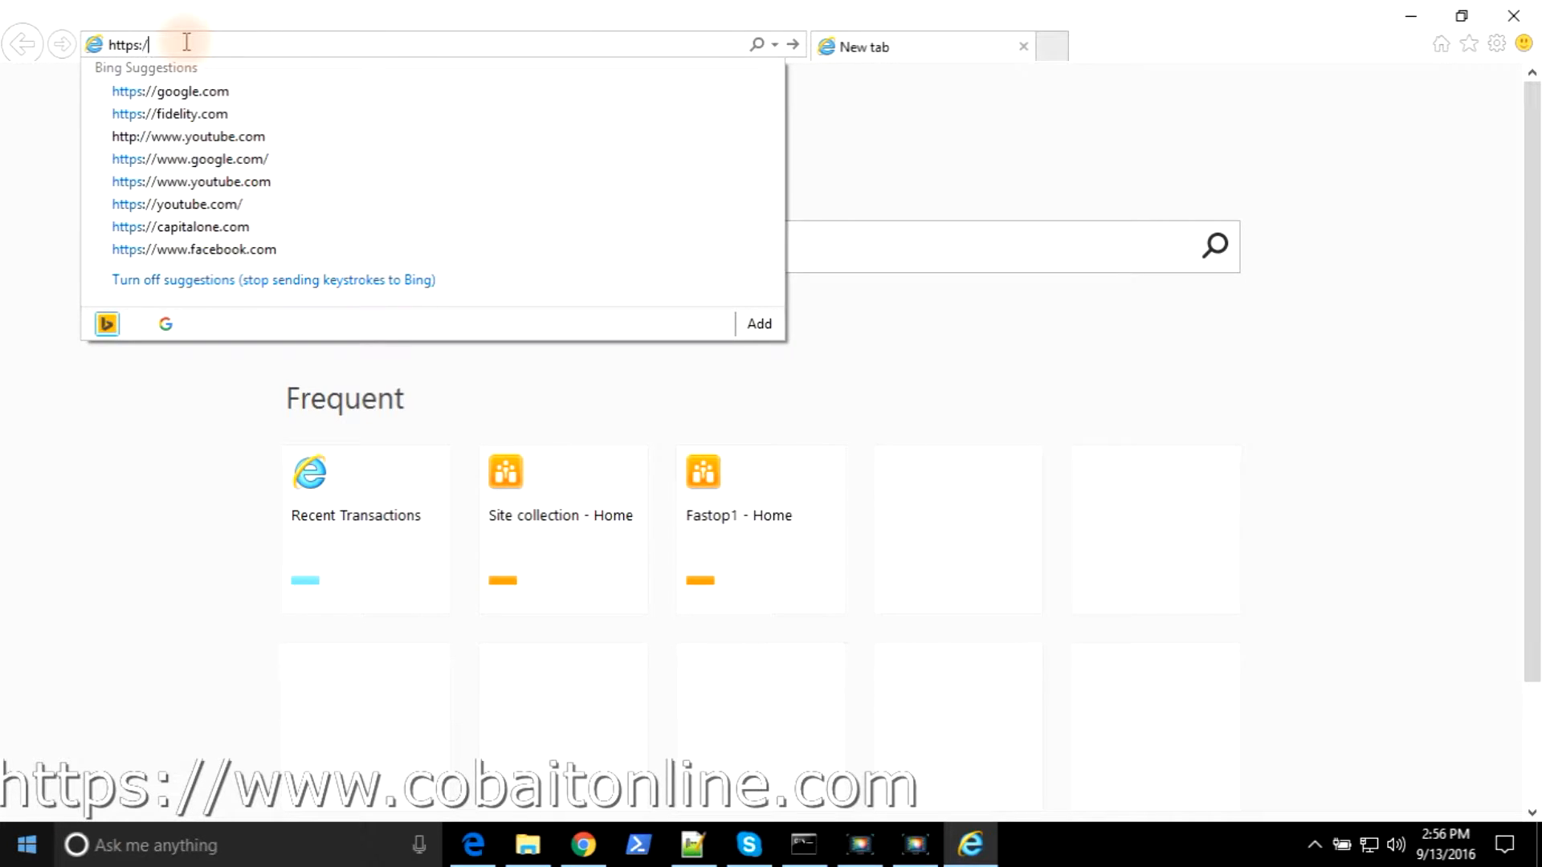
text(/www)
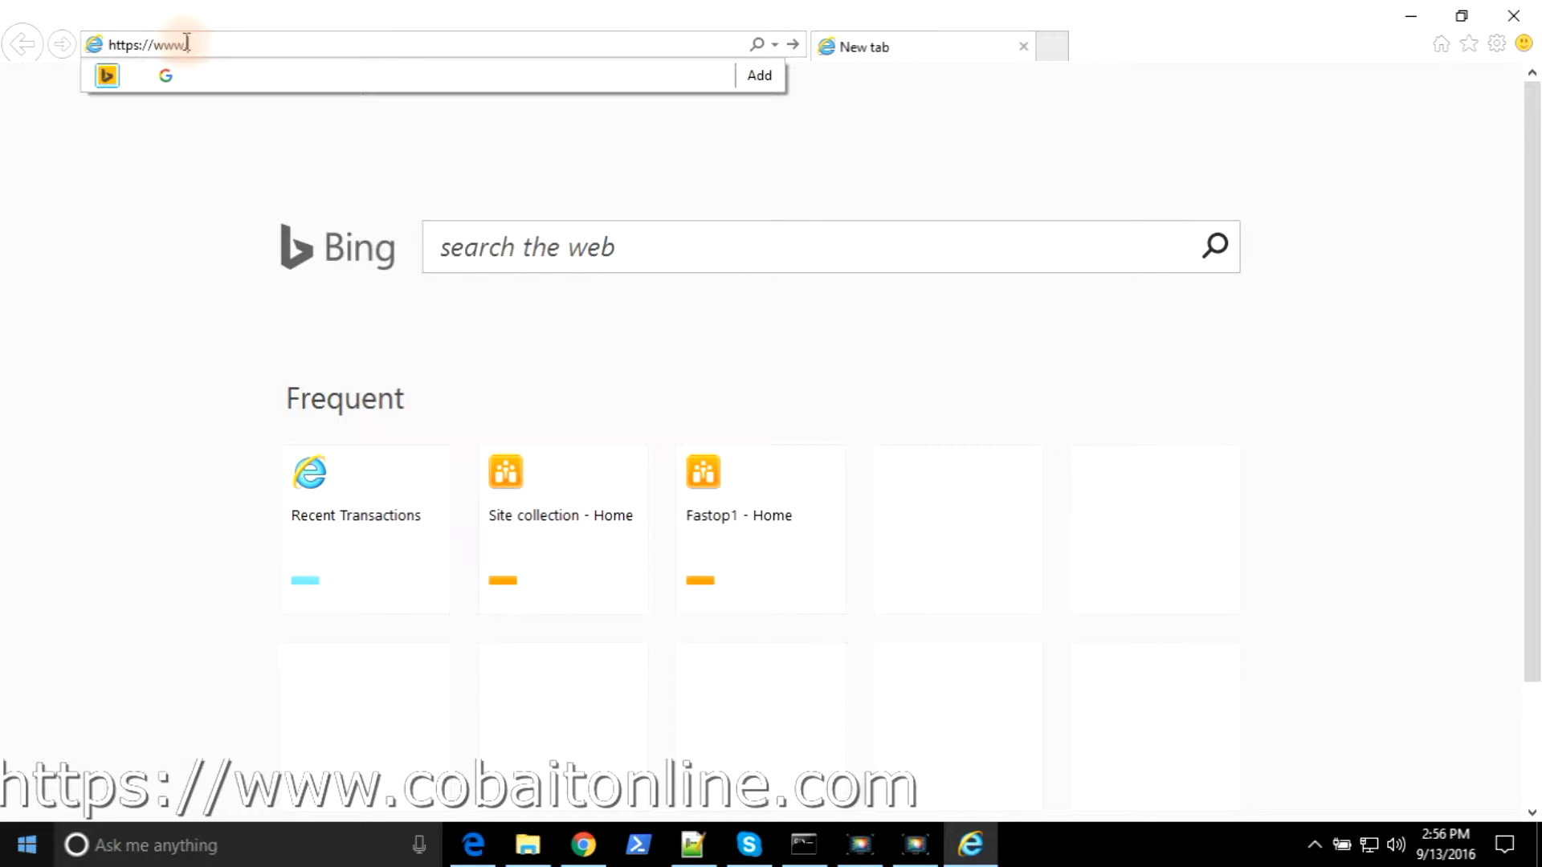
text(.cobaito)
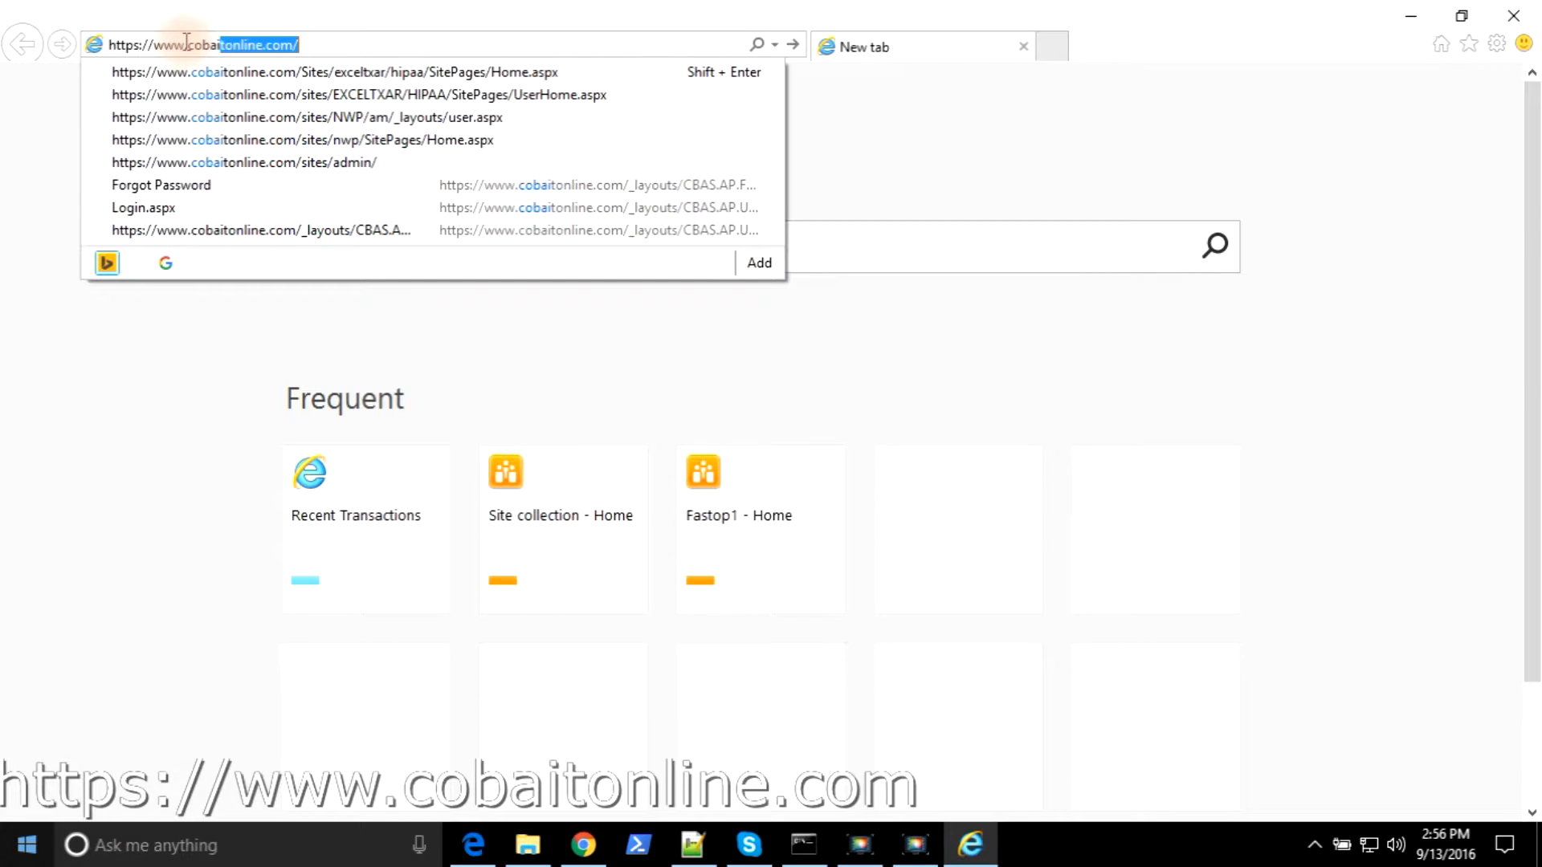
text(nline.c)
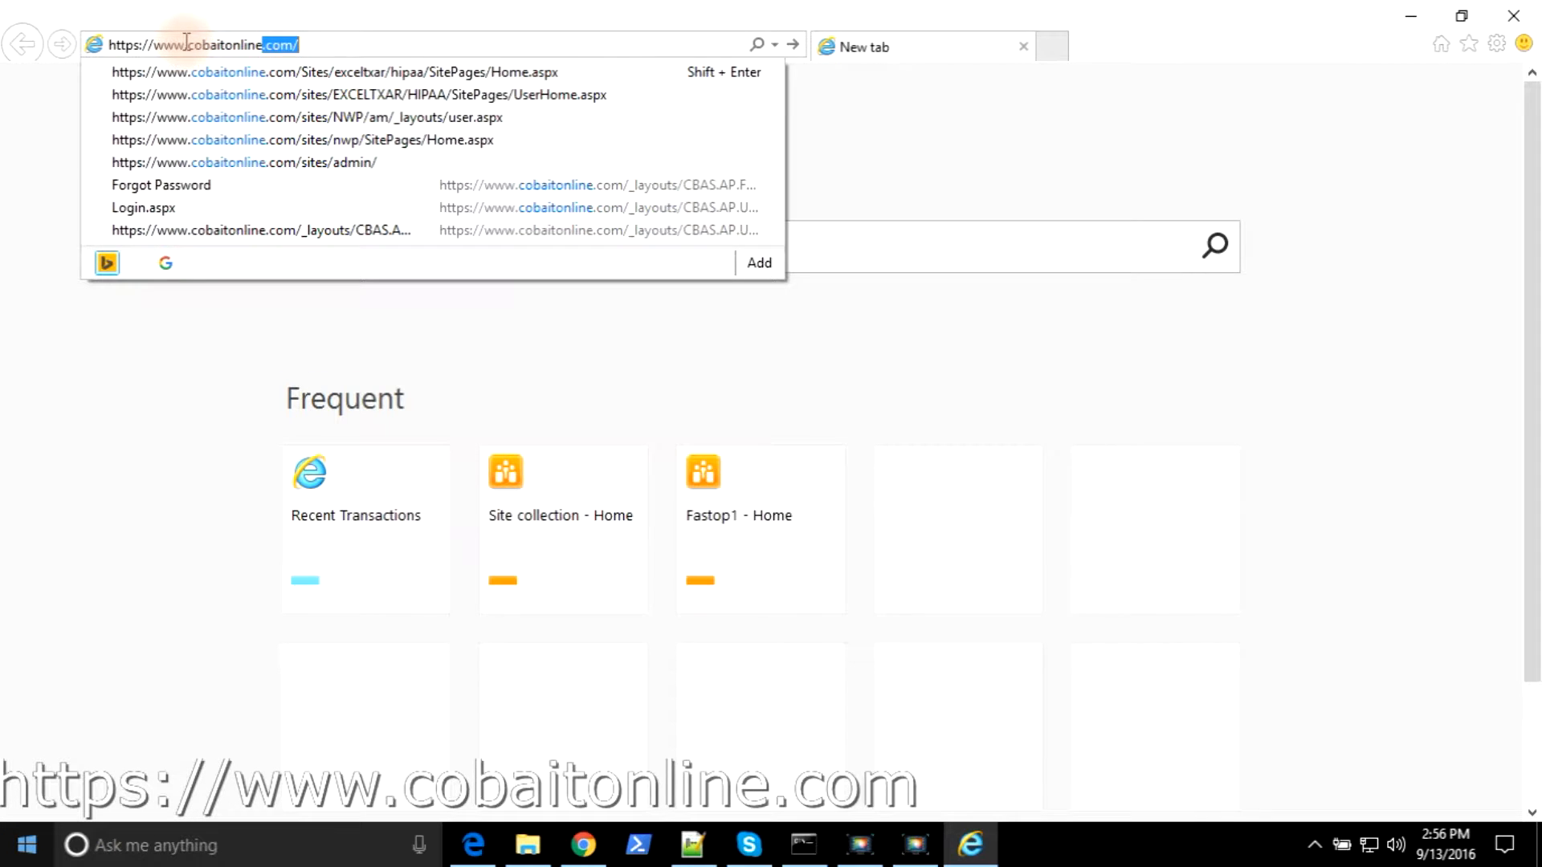
text(om)
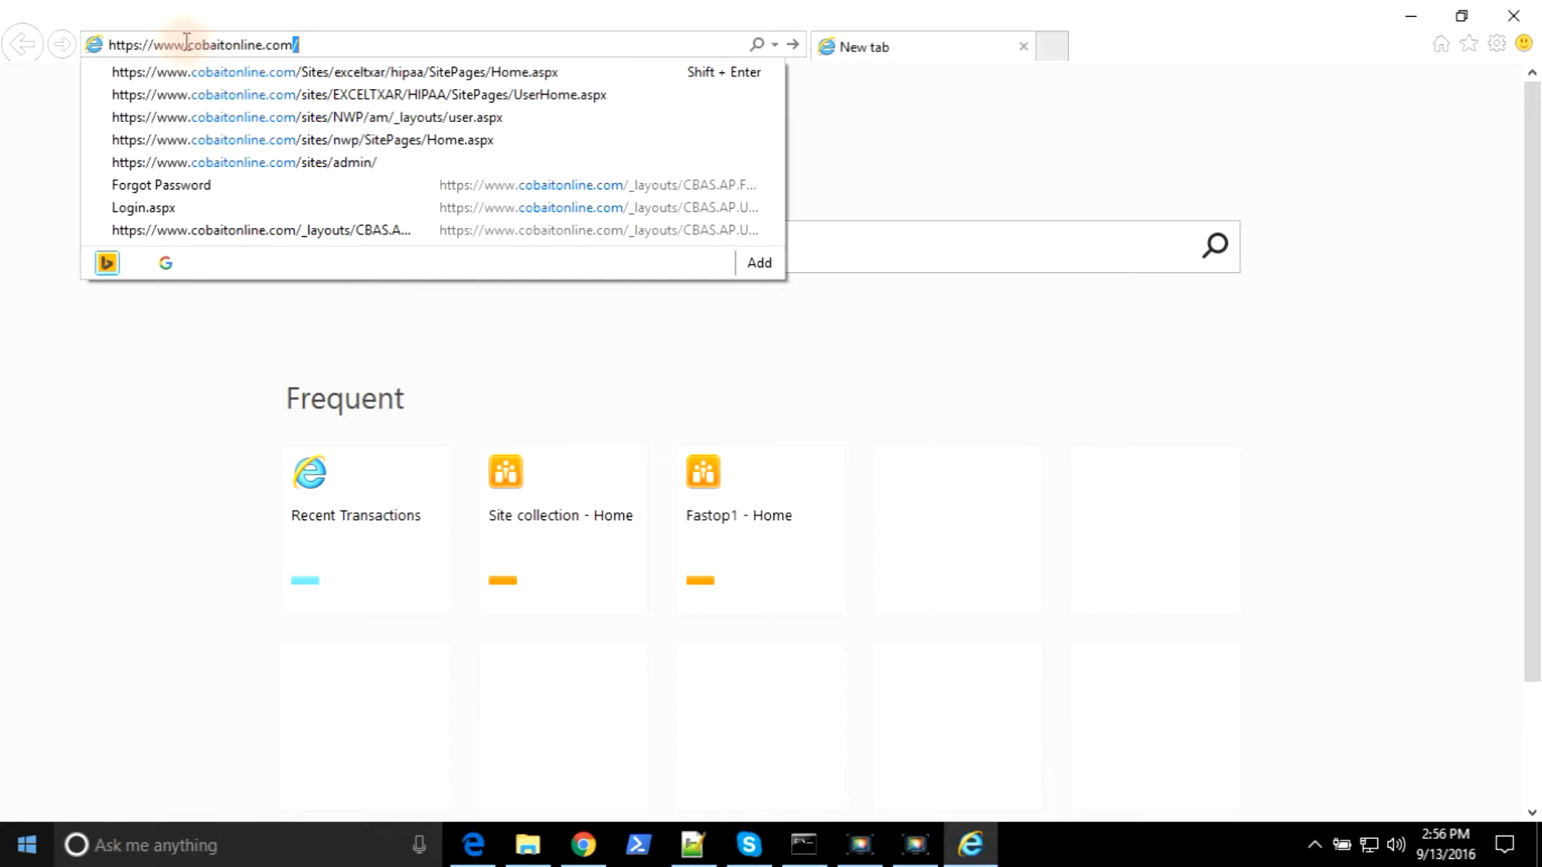
key(Return)
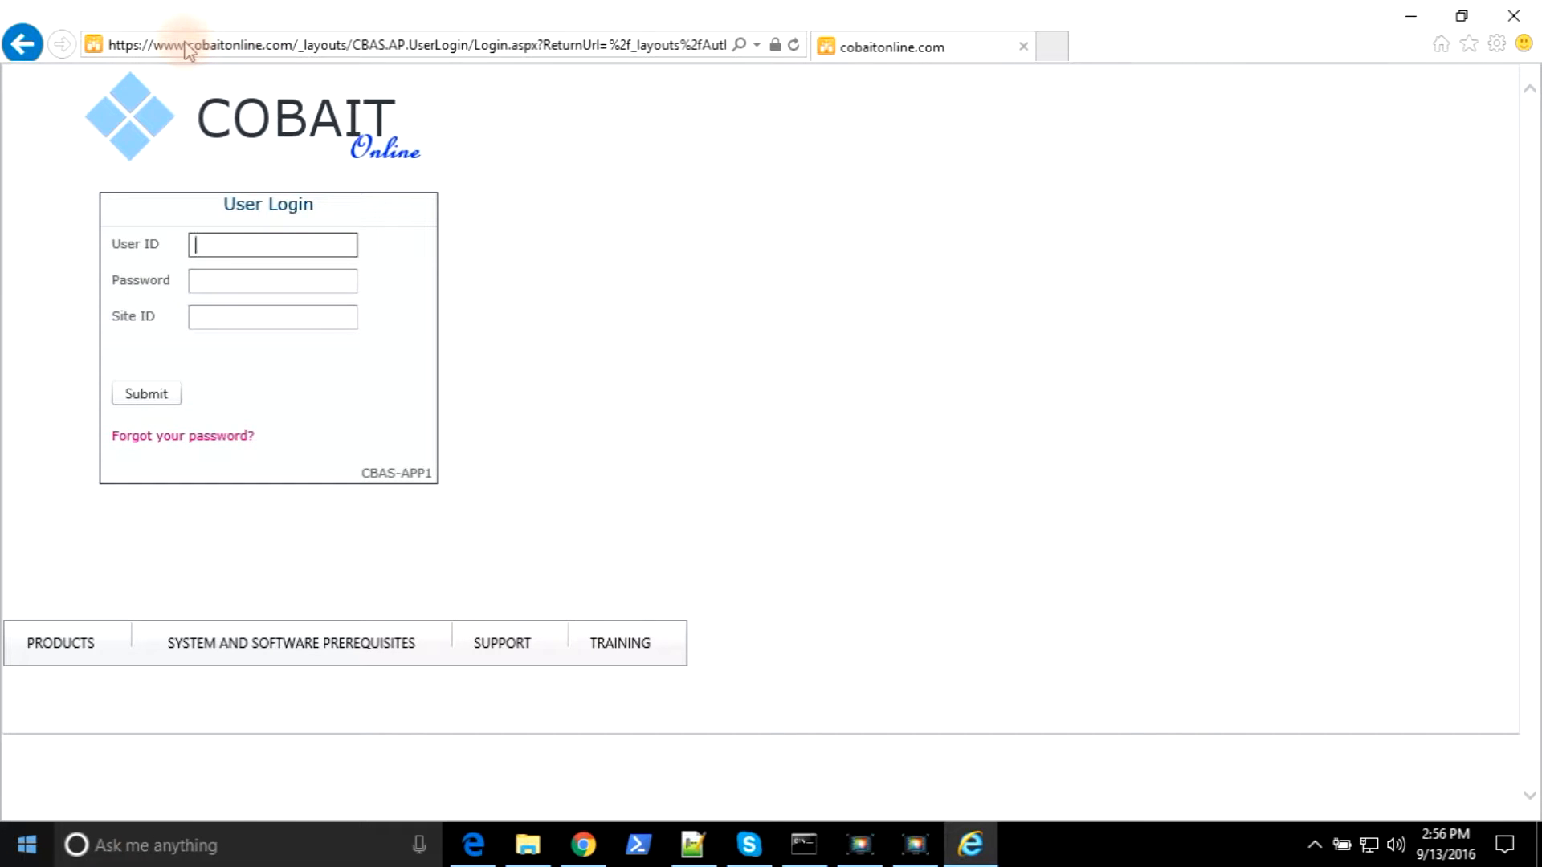
- Log in with the user ID spadmin, the account password and the site ID demo
text(spadmin)
key(Tab)
key(Tab)
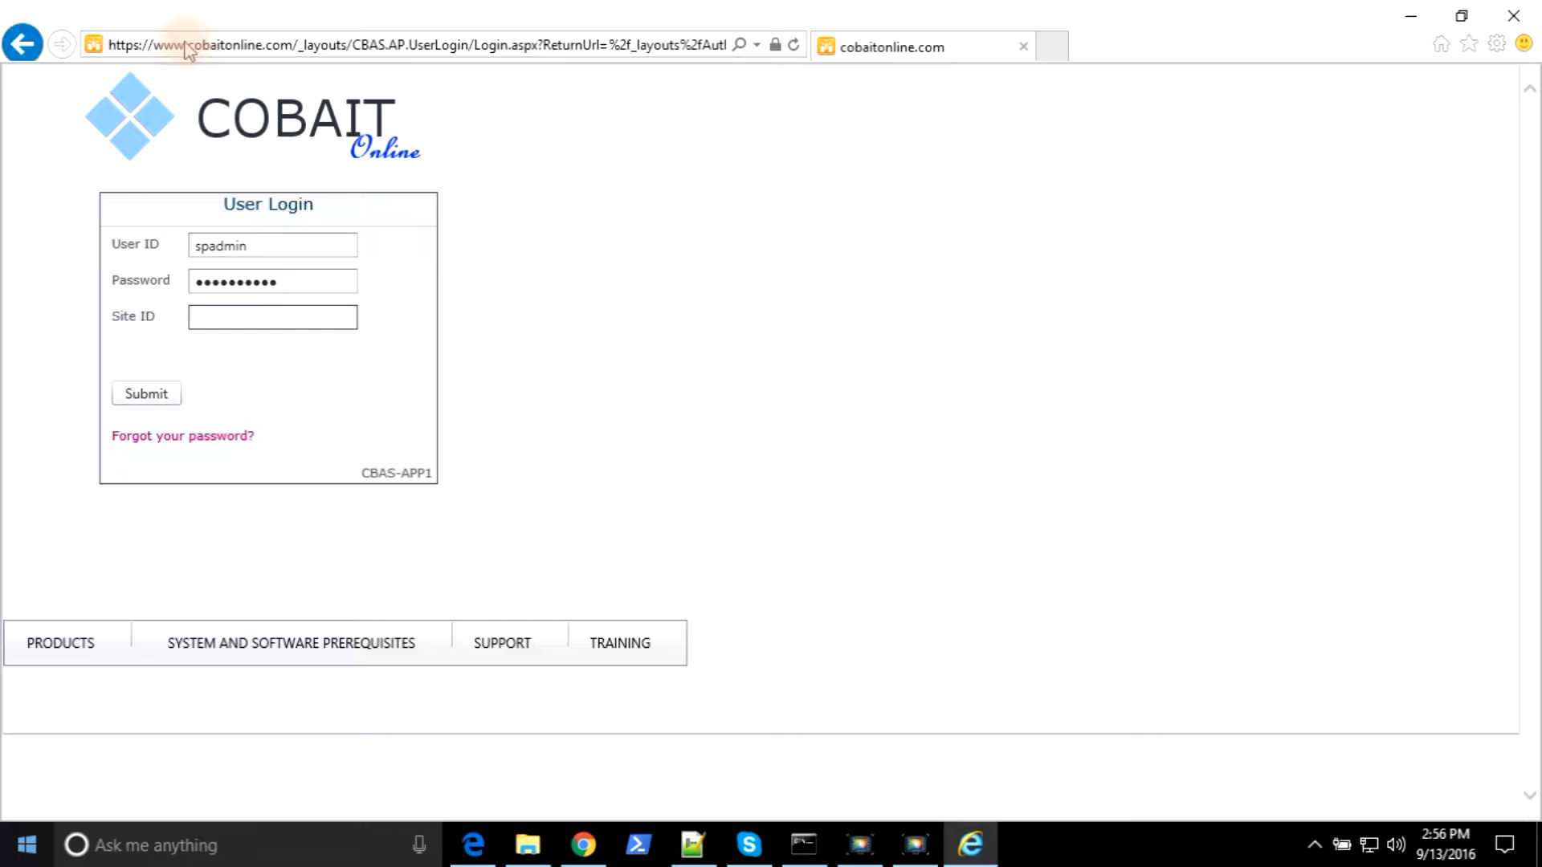
text(demo)
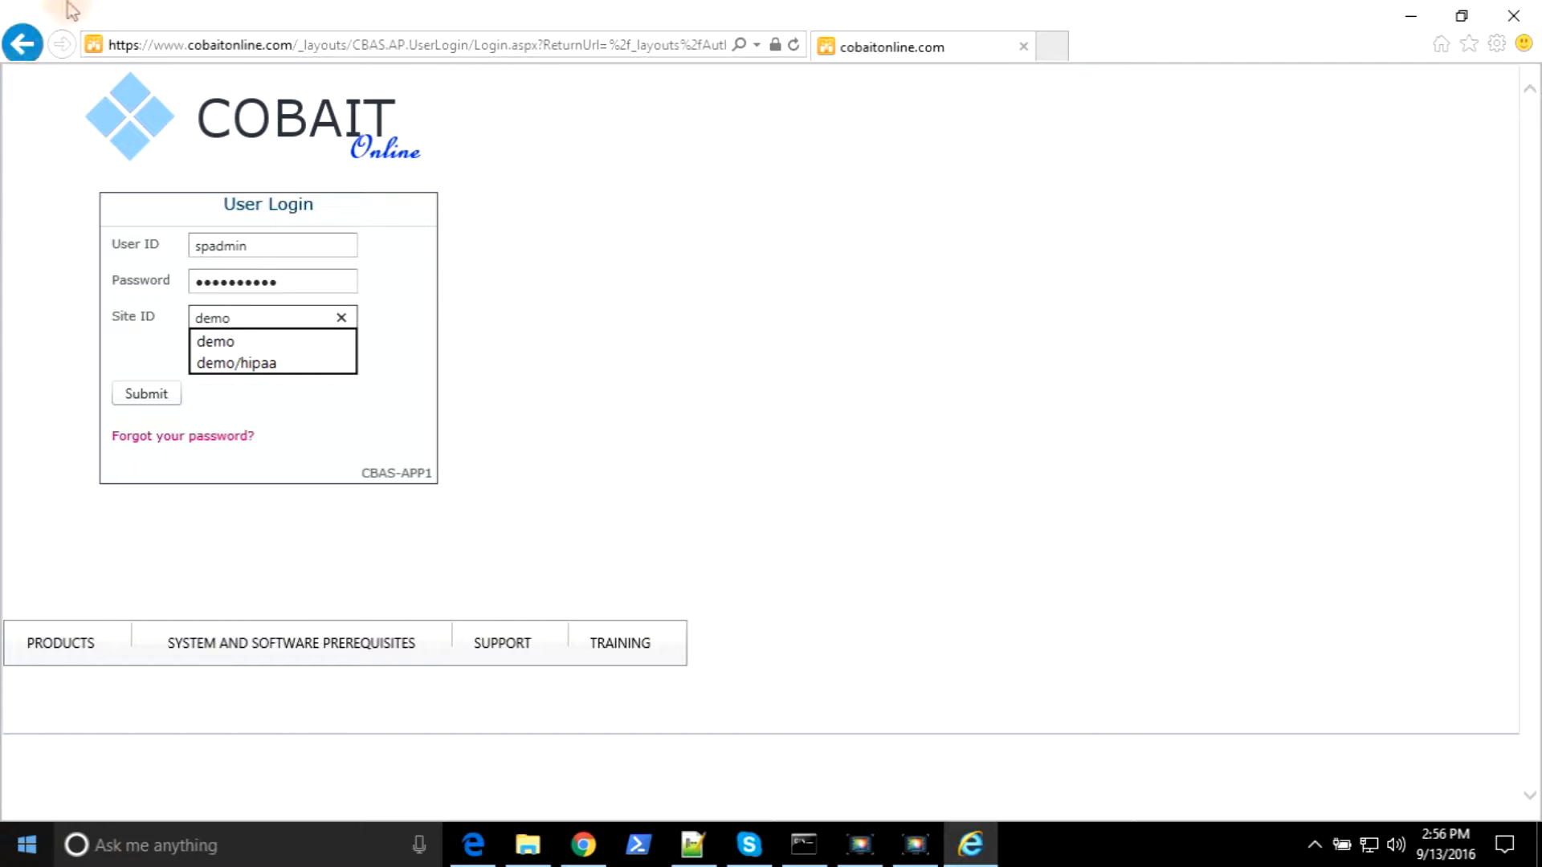
click(504, 322)
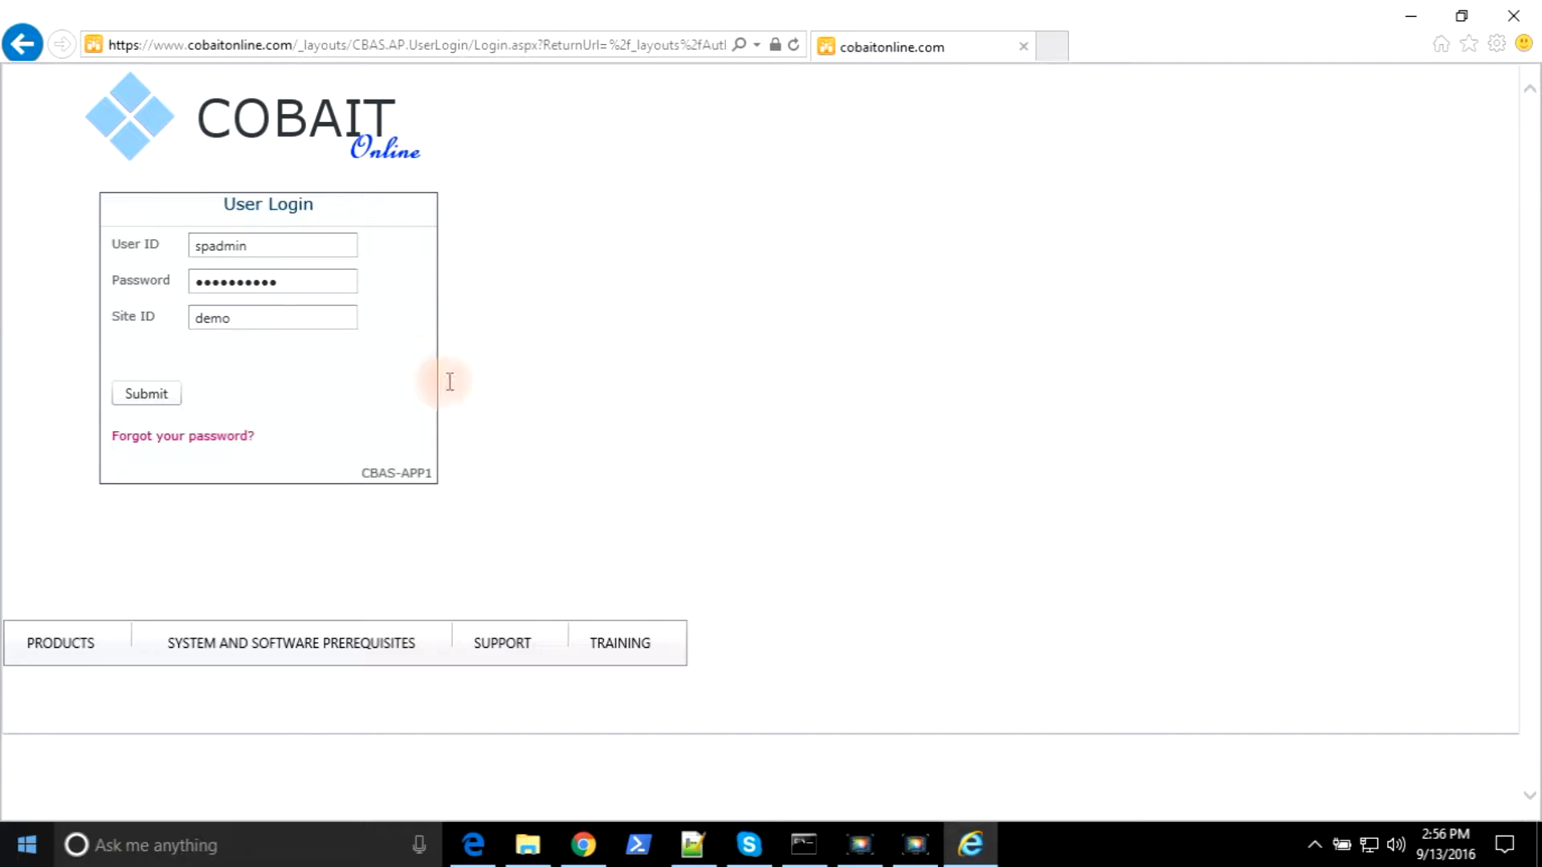
click(146, 397)
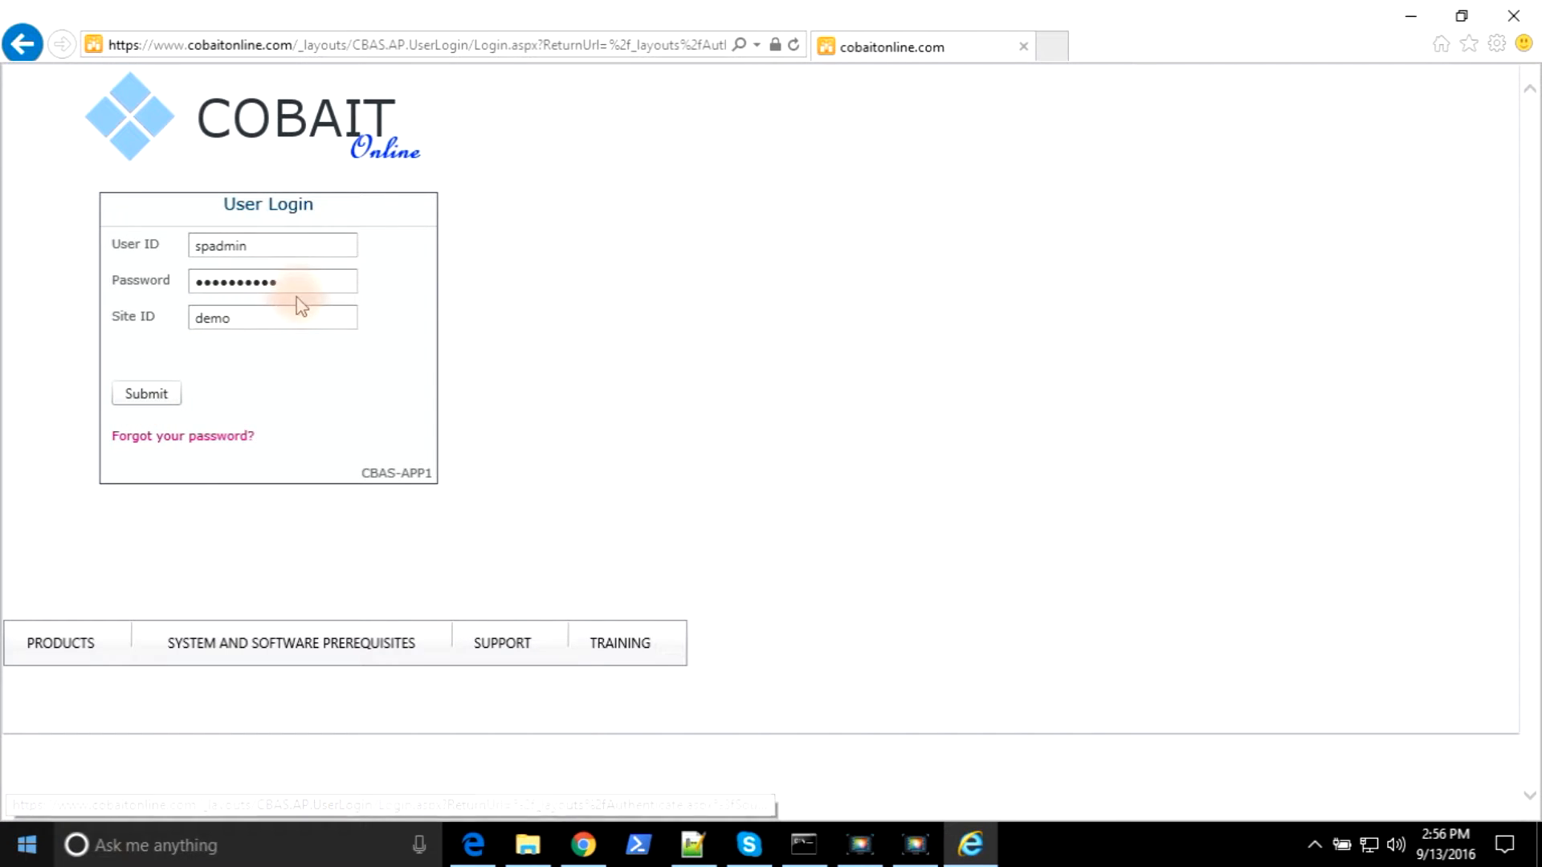
click(247, 315)
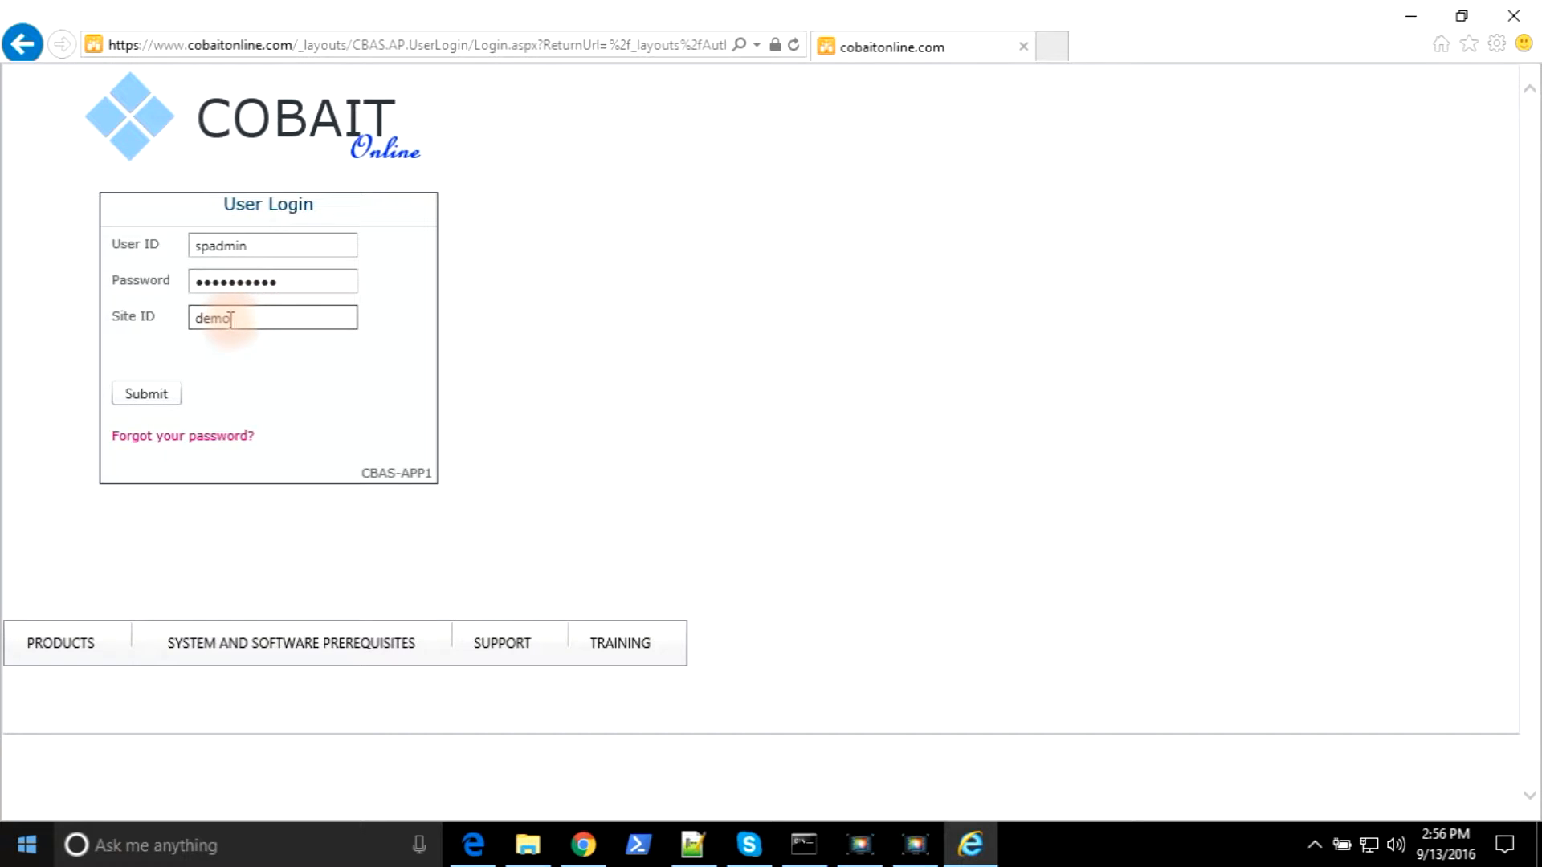
click(141, 398)
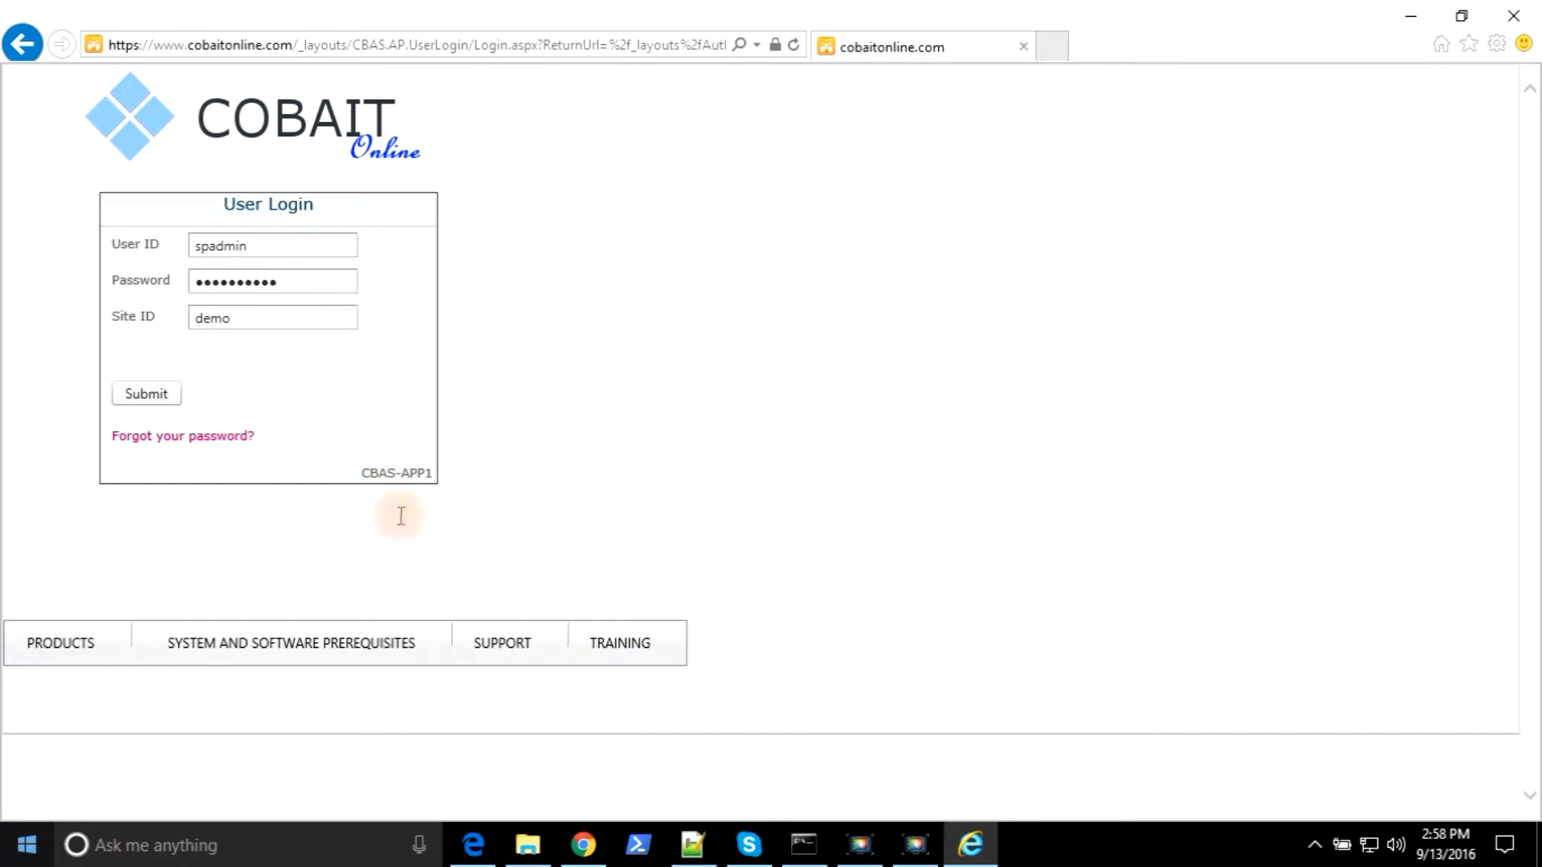
click(146, 393)
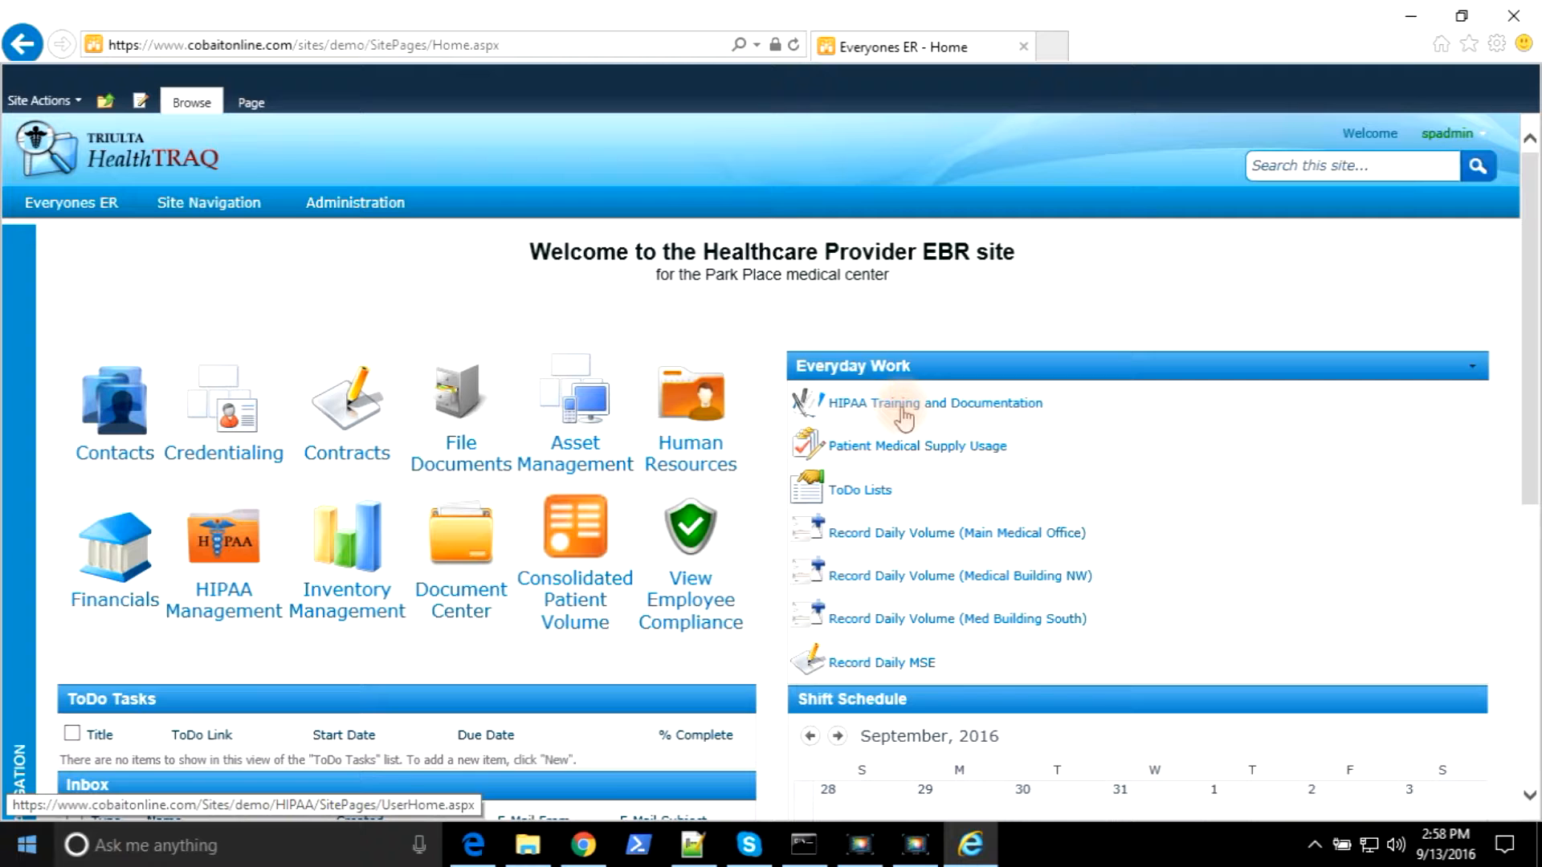
- Go to Contact Management from the site's home page and open the Employees list
click(102, 467)
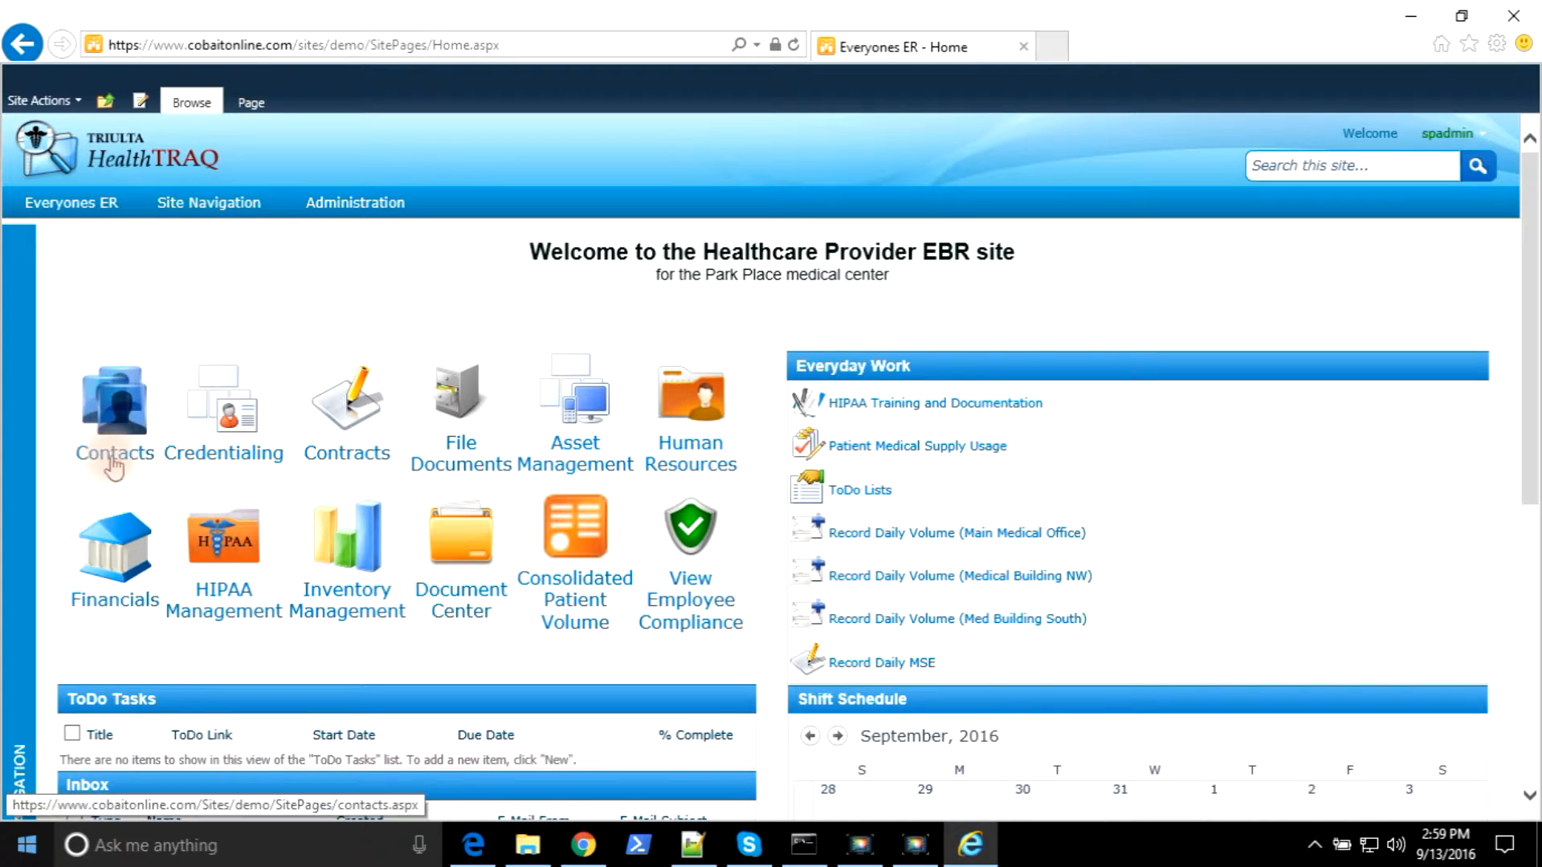
click(110, 471)
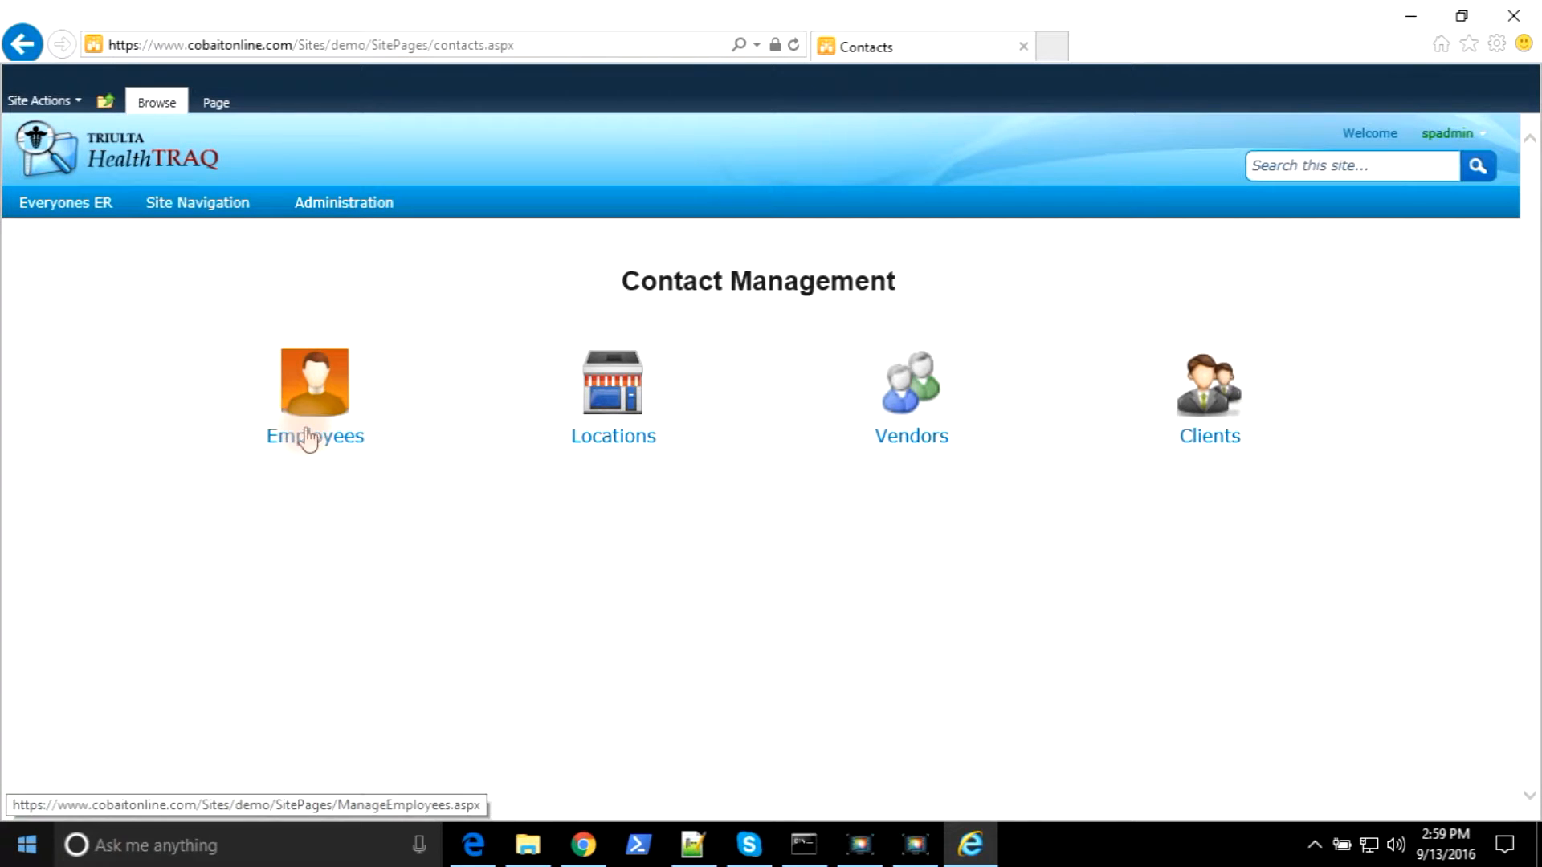
click(305, 389)
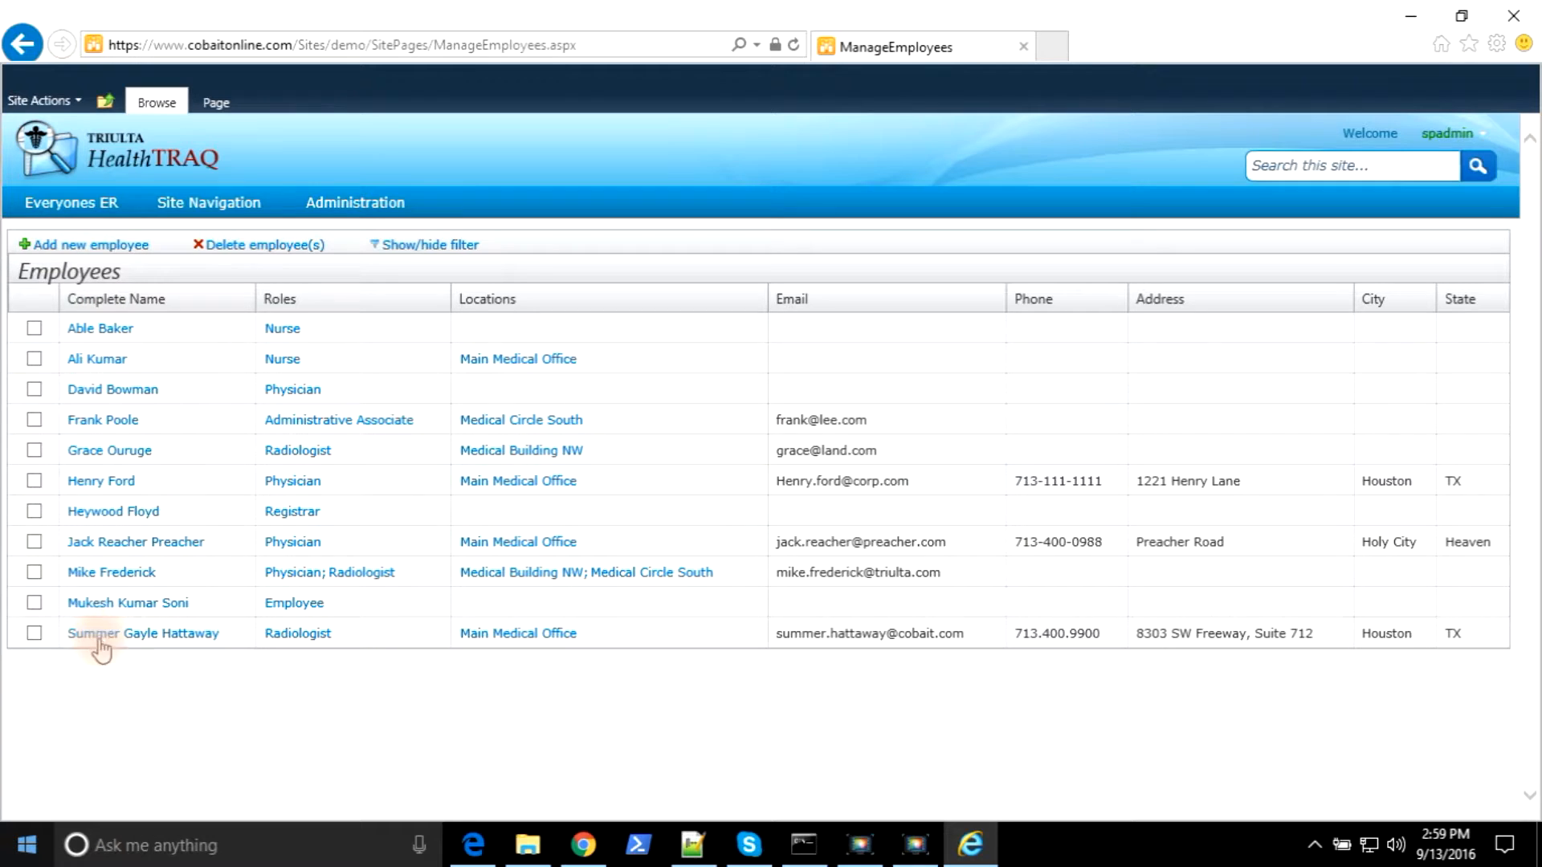
- Start a new employee record and enter the employee's first and last names, leaving the middle name blank
click(78, 246)
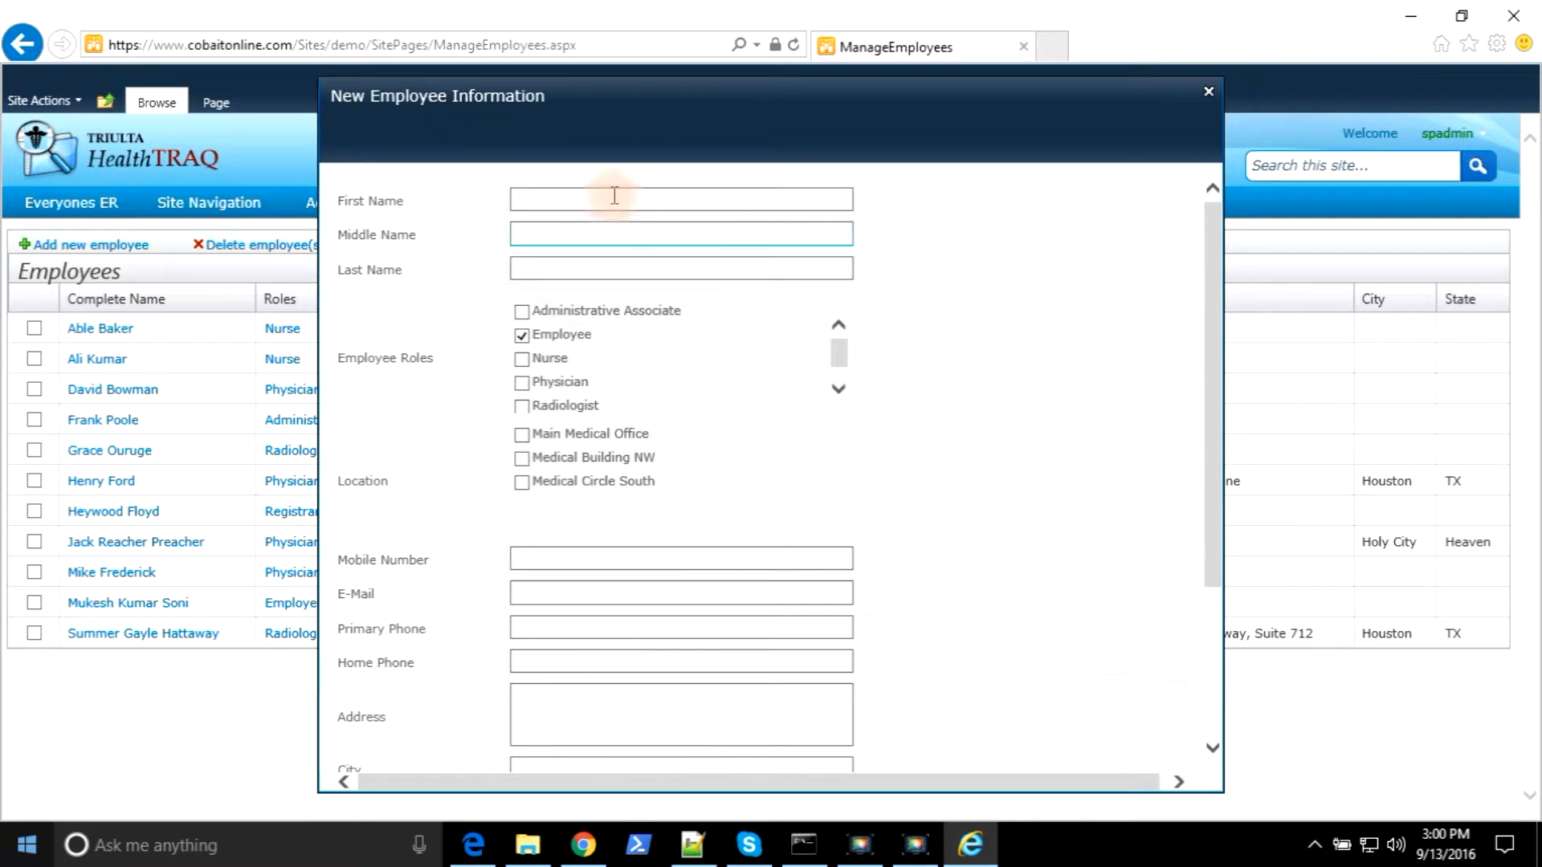
click(545, 202)
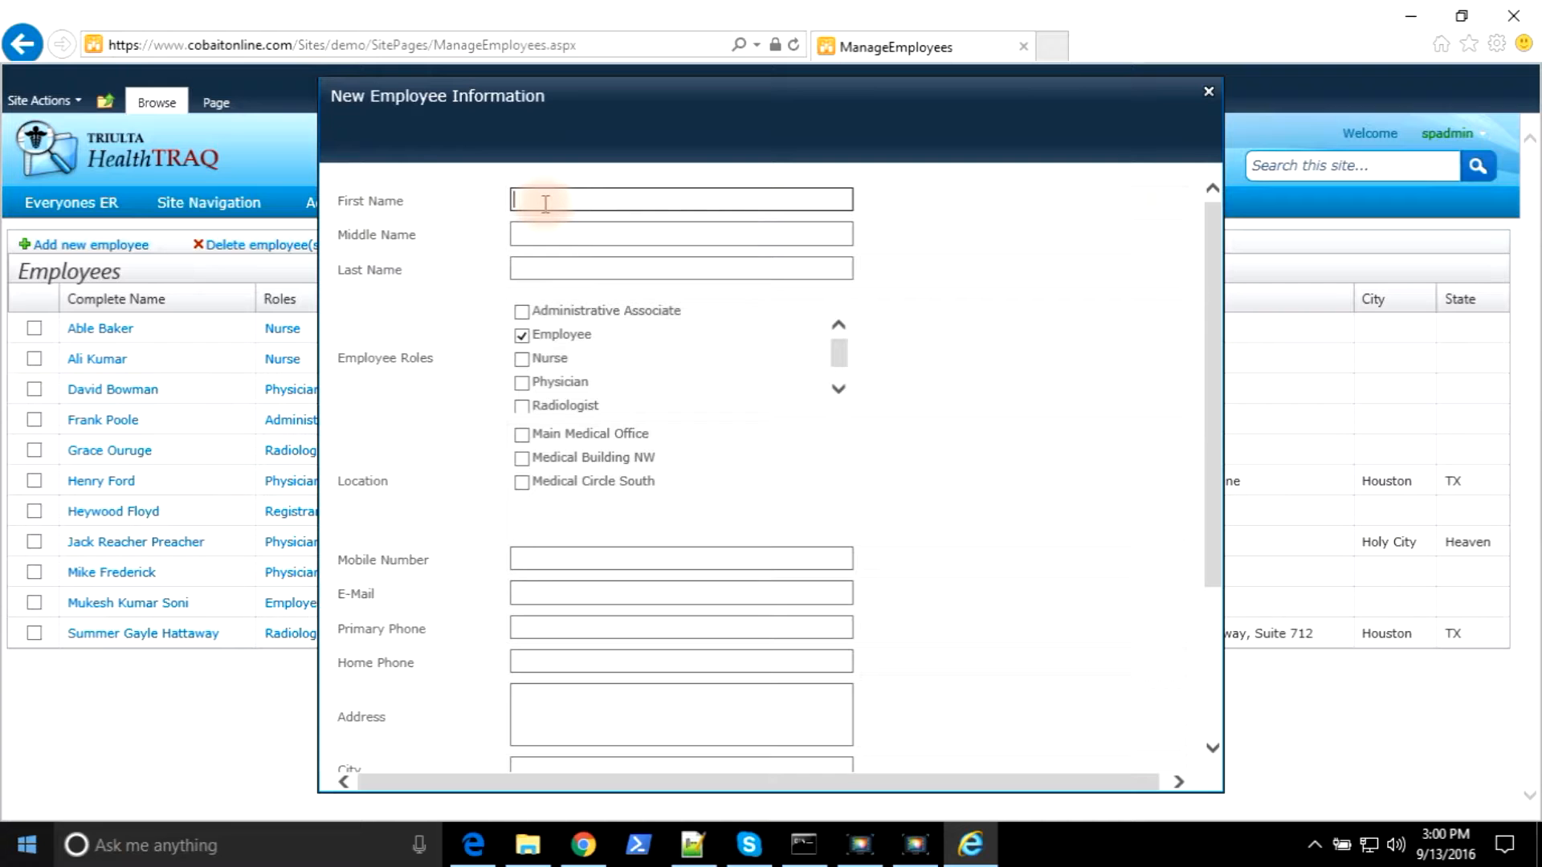
text(To)
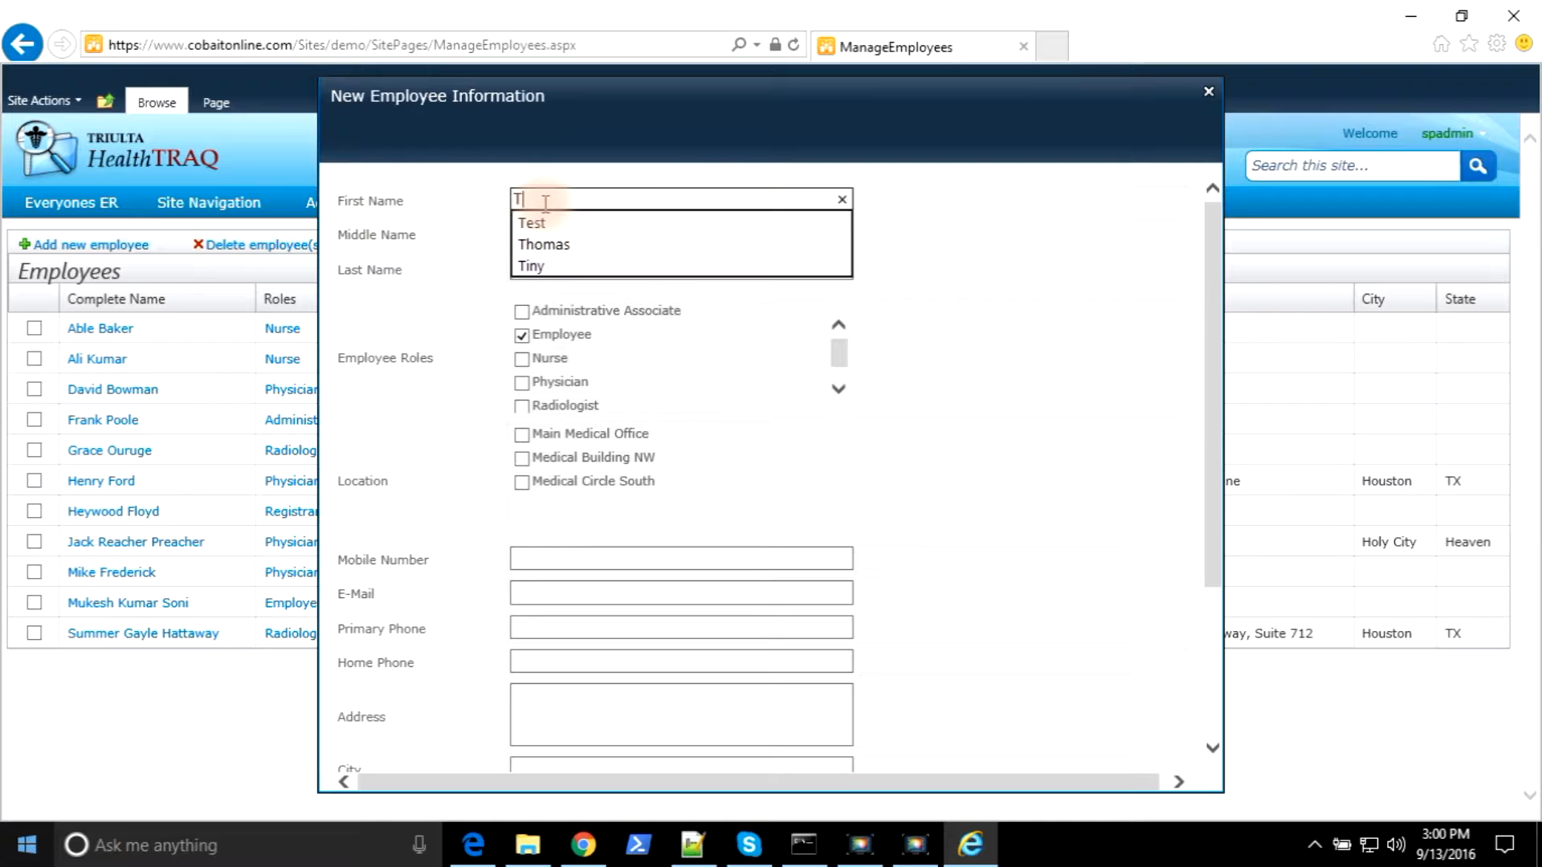
key(Tab)
key(Tab)
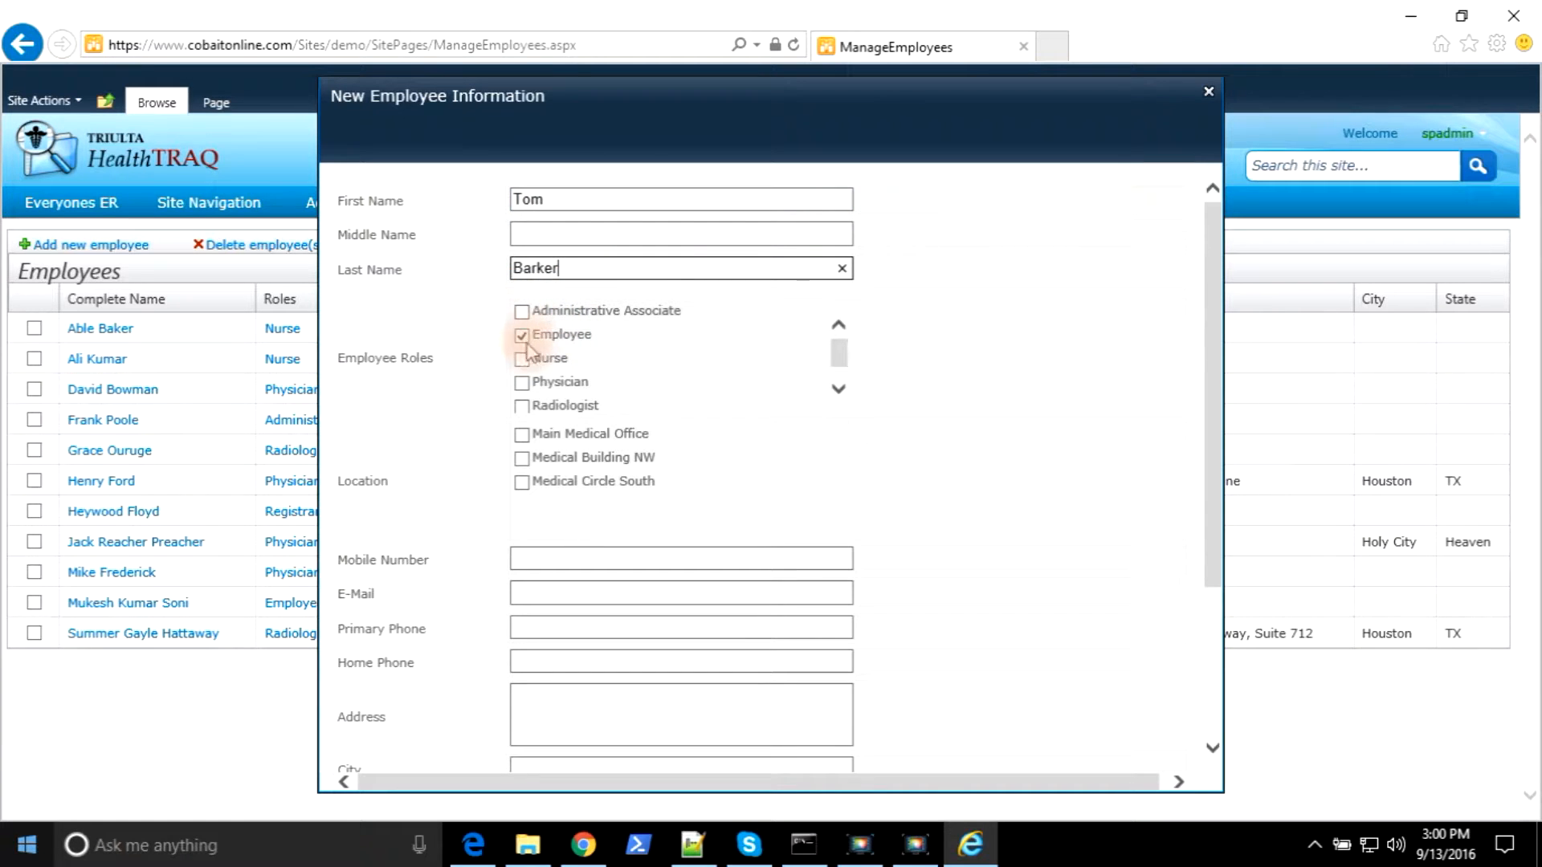
- Look over the role, location, contact and address fields of the new employee form and save the record with the Employee role
click(839, 348)
drag(839, 348, 838, 355)
click(838, 325)
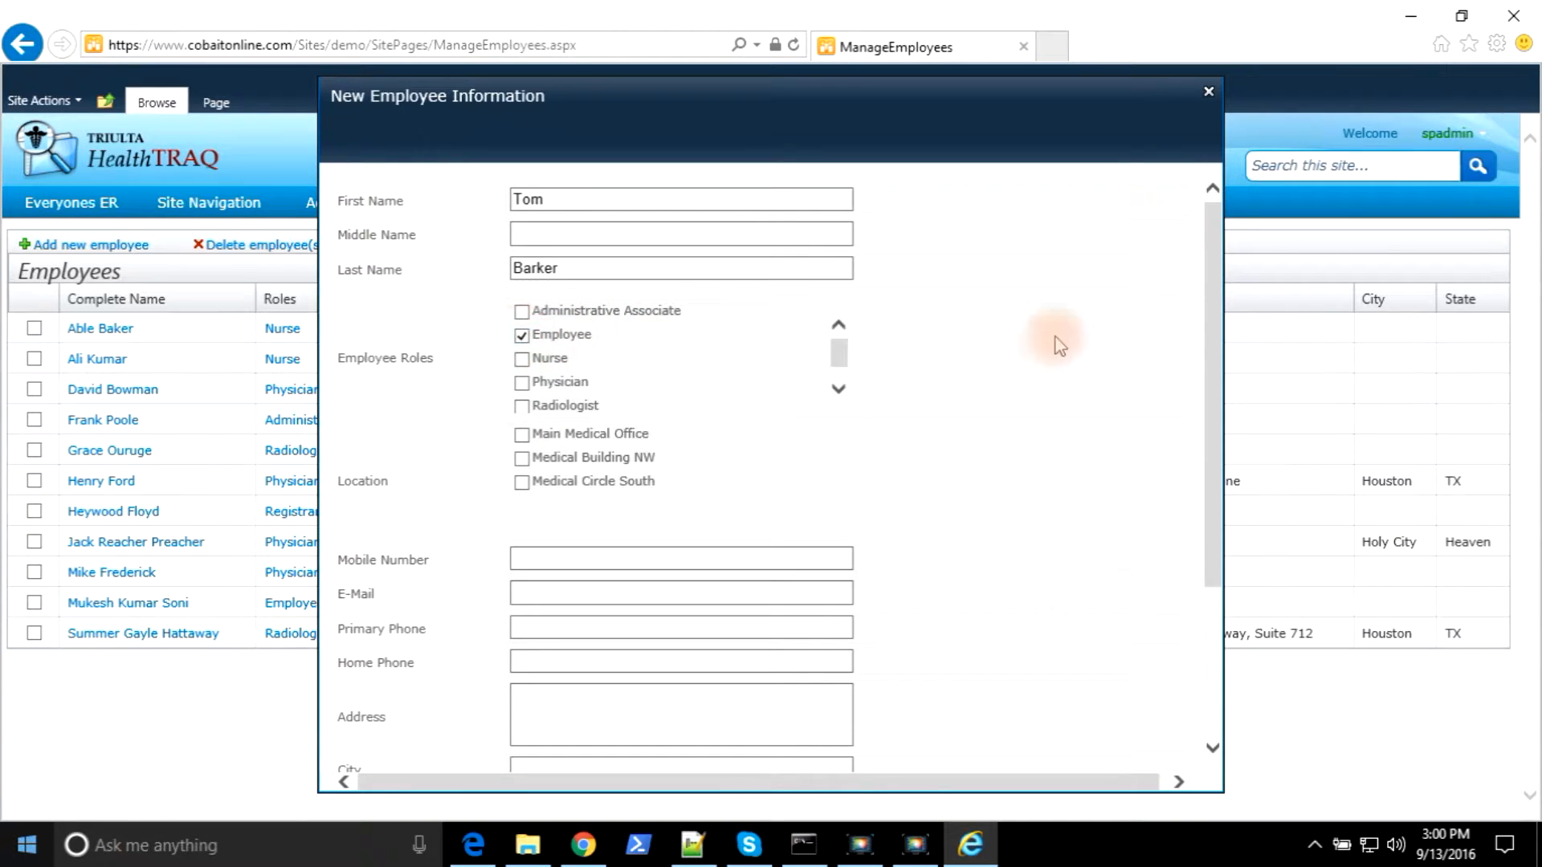
drag(1213, 288, 1214, 290)
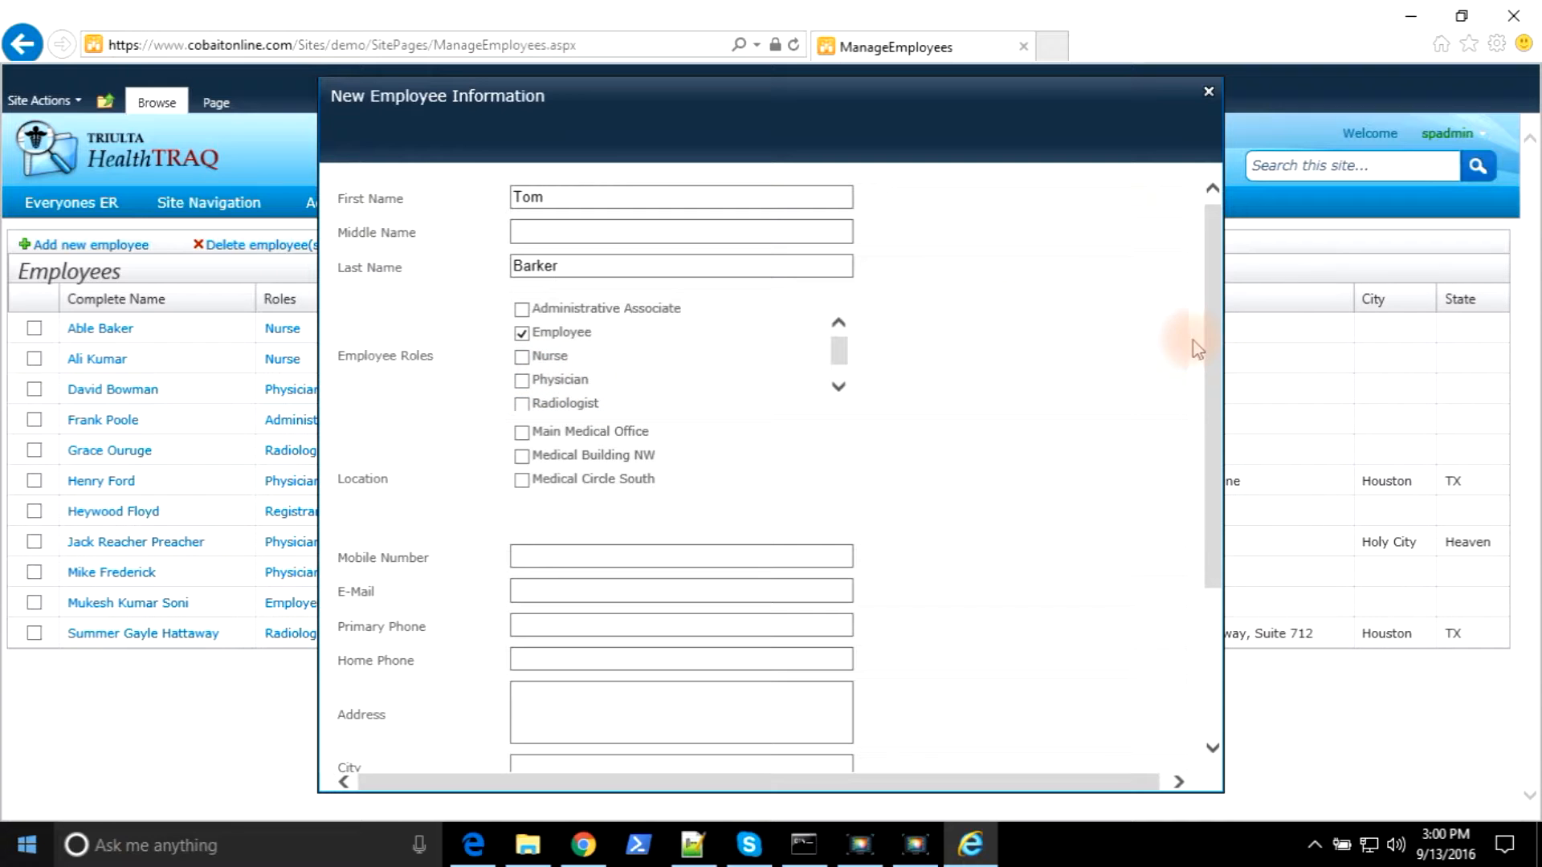
drag(1215, 355, 1215, 502)
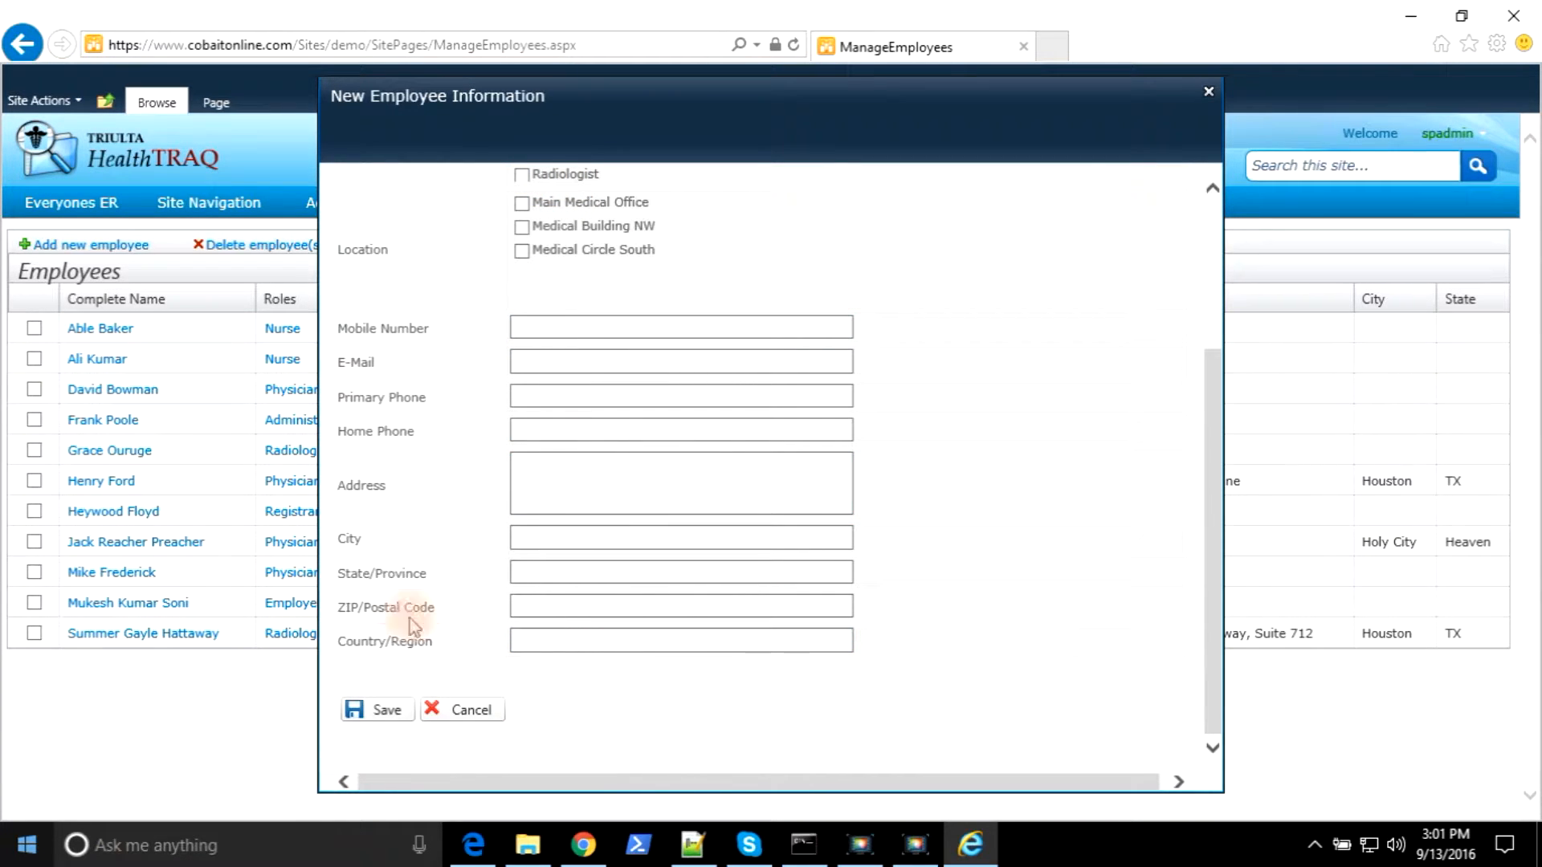
click(599, 327)
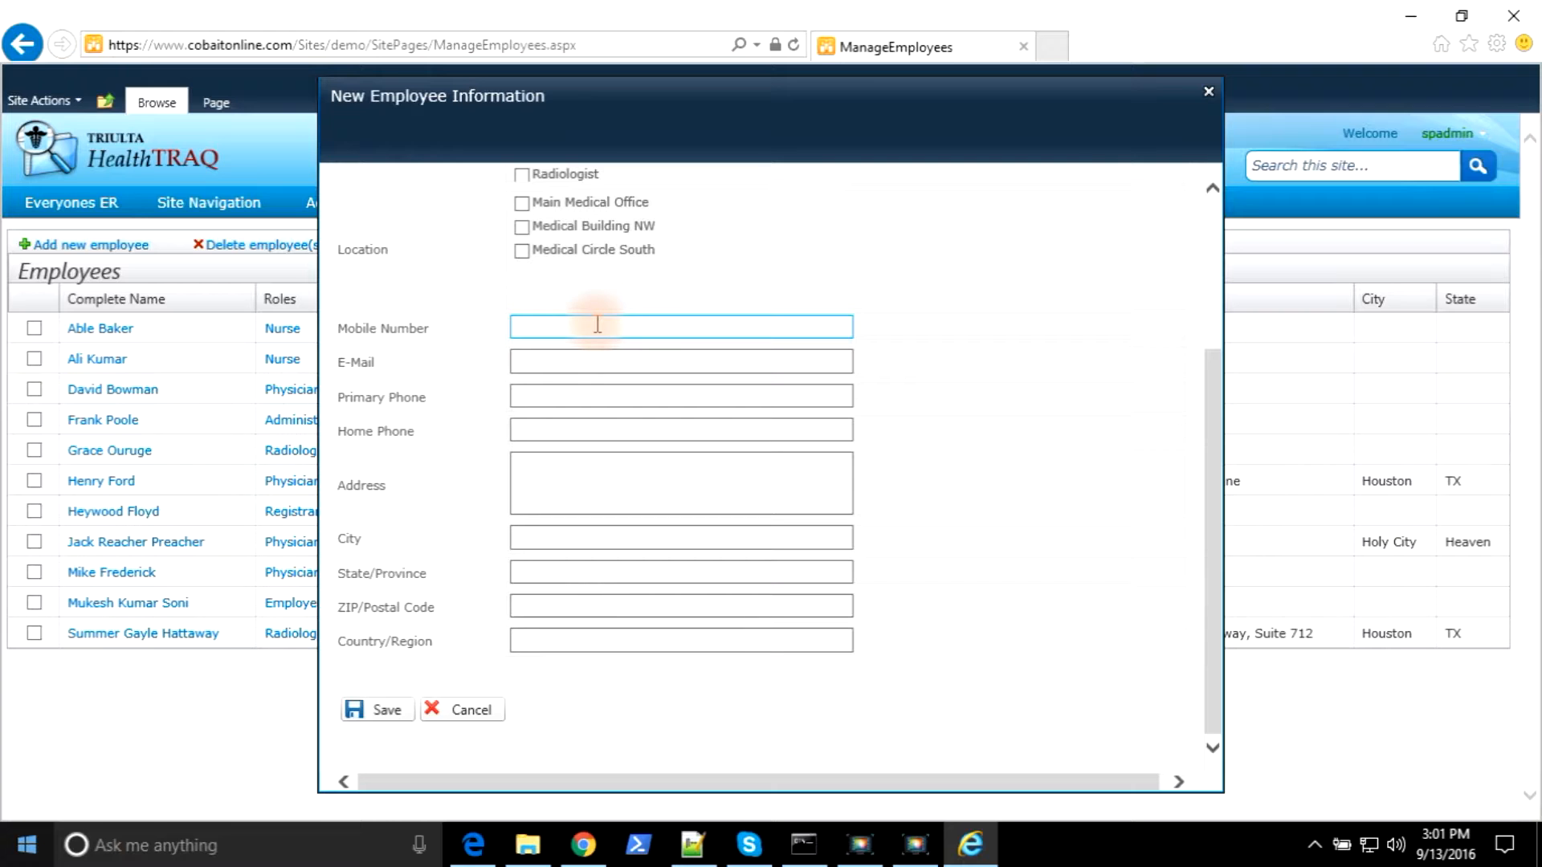
scroll(957, 458, up, 3)
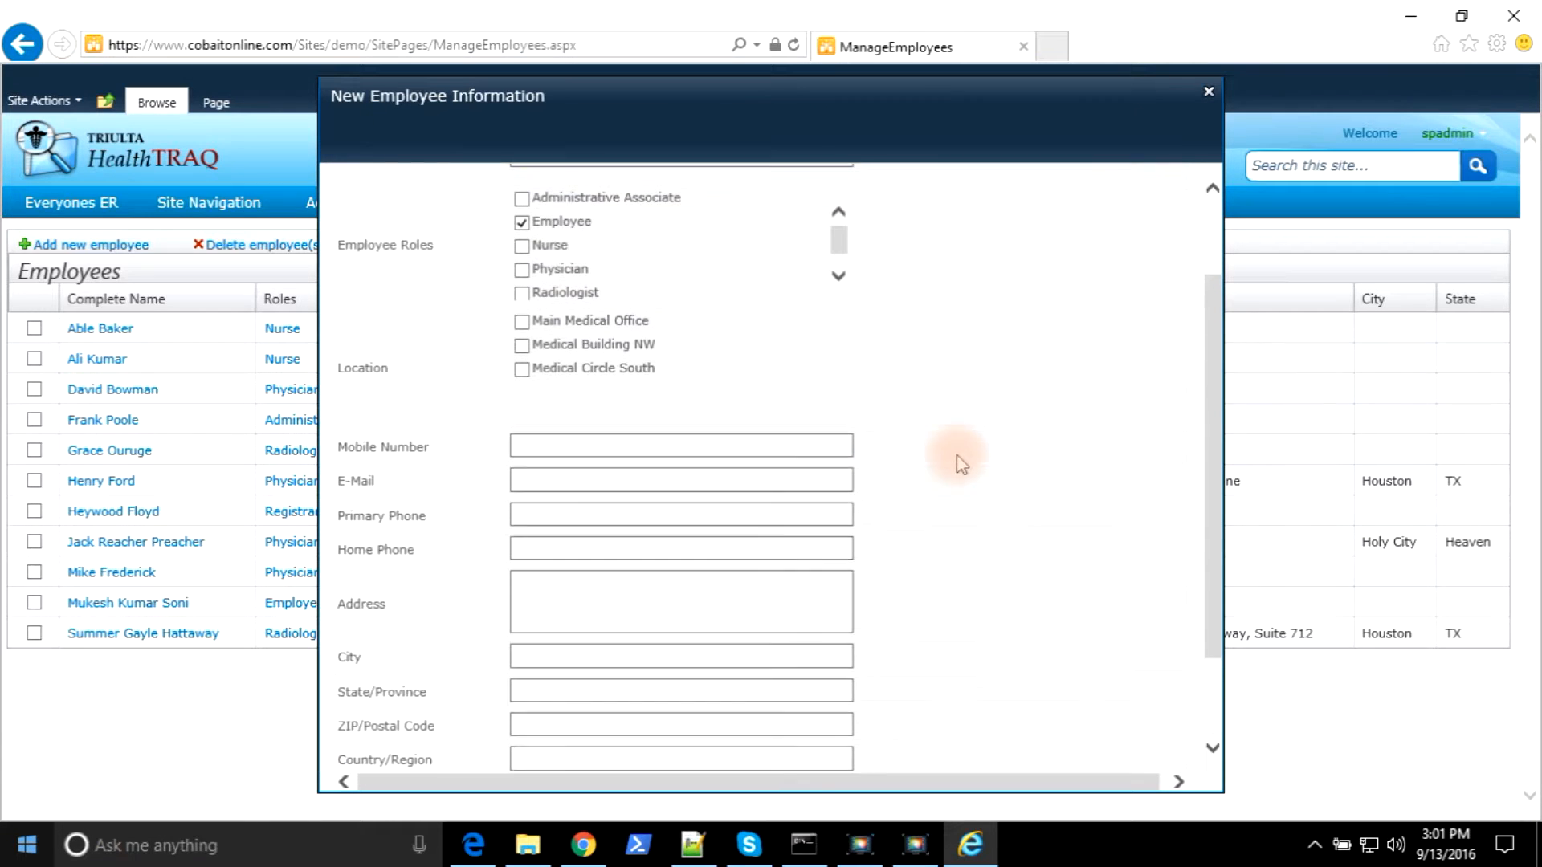
scroll(562, 654, down, 3)
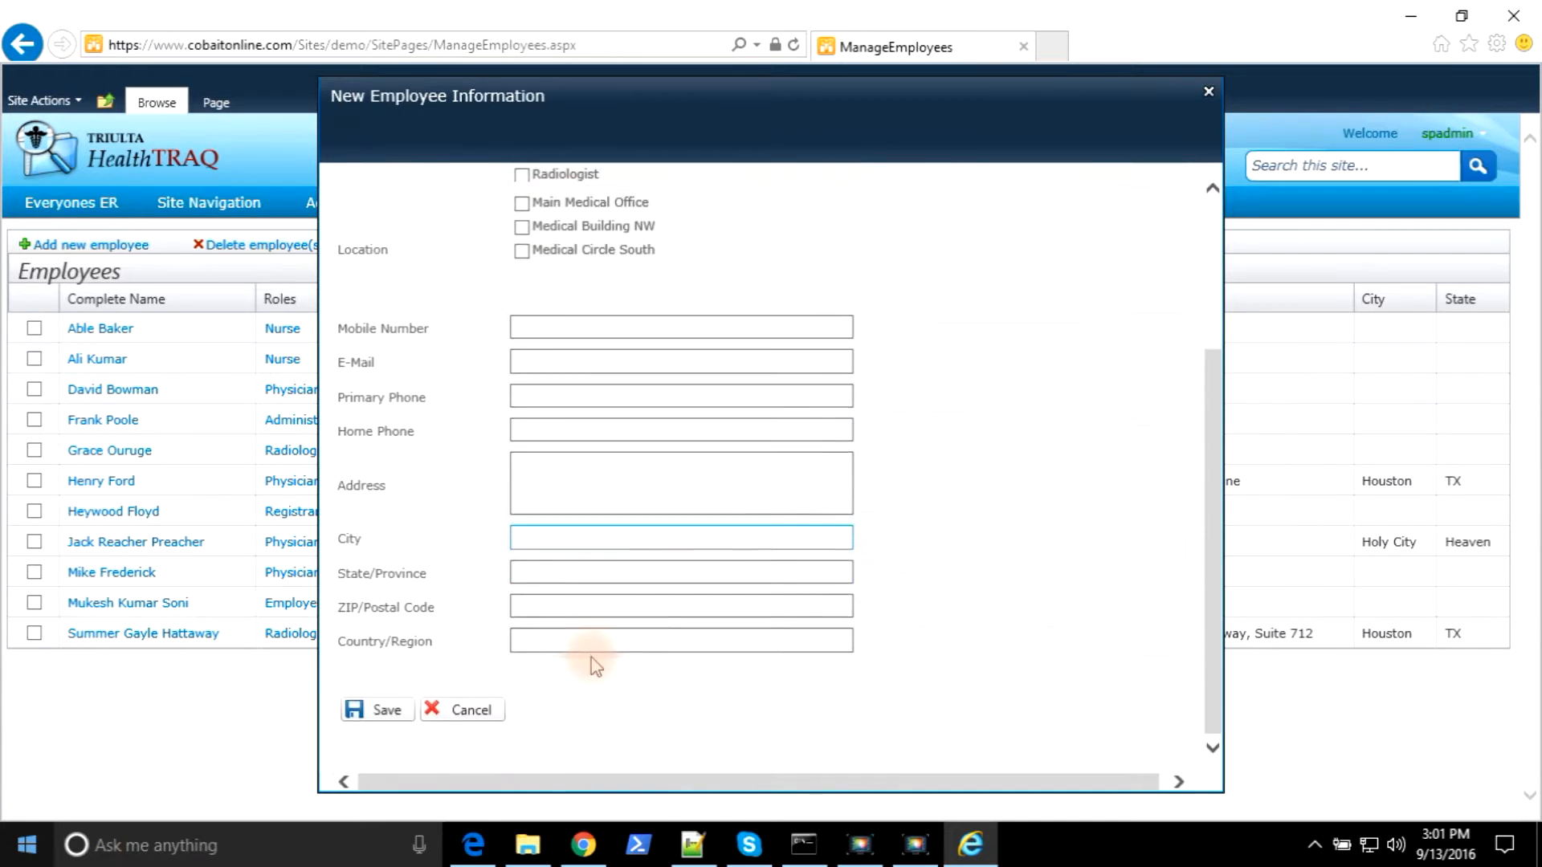
click(382, 711)
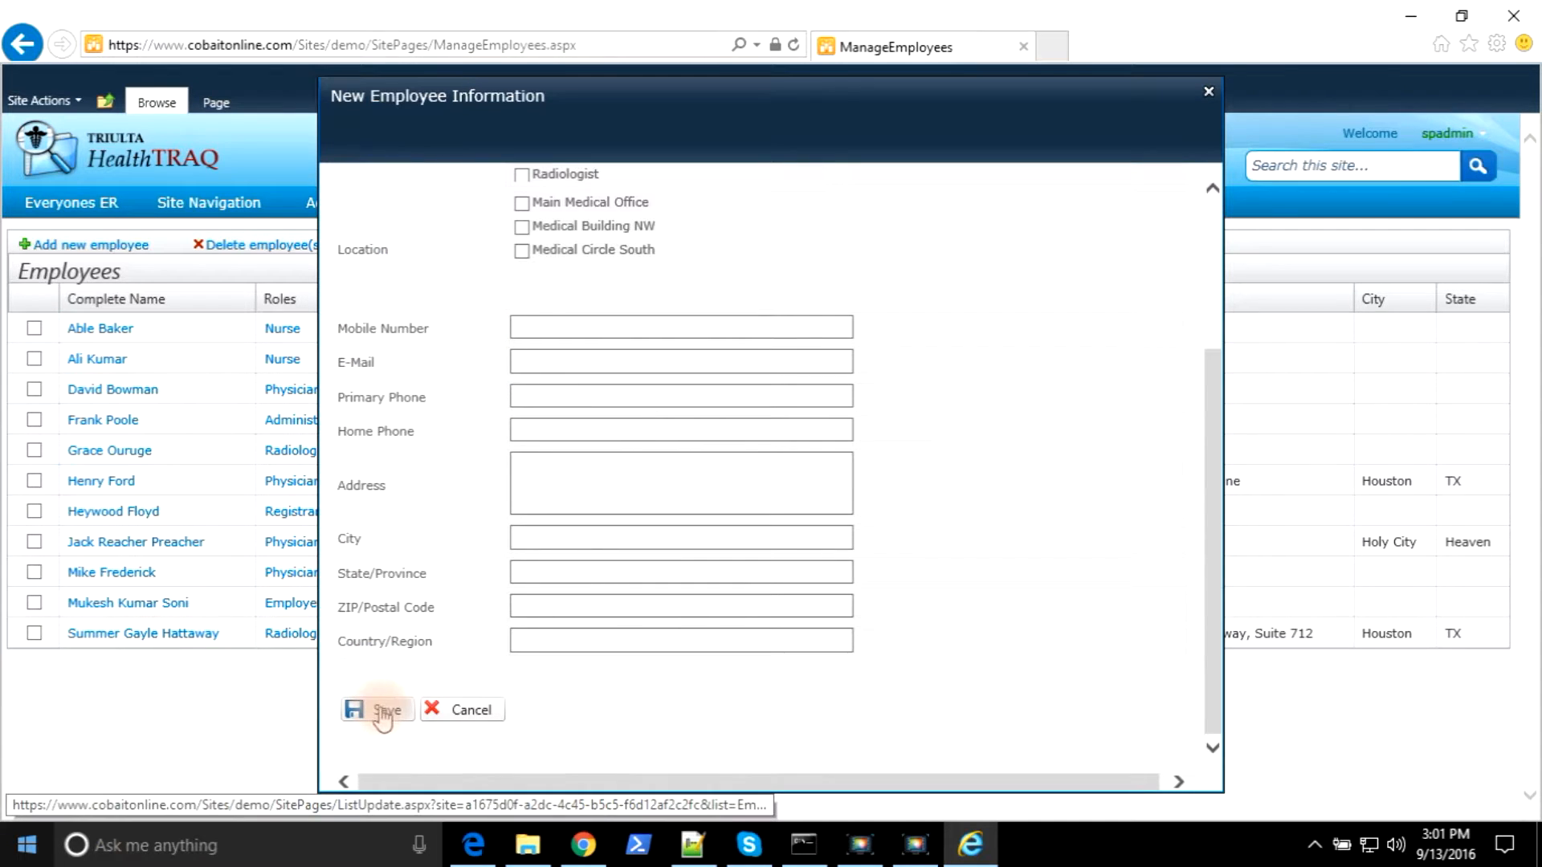
click(381, 717)
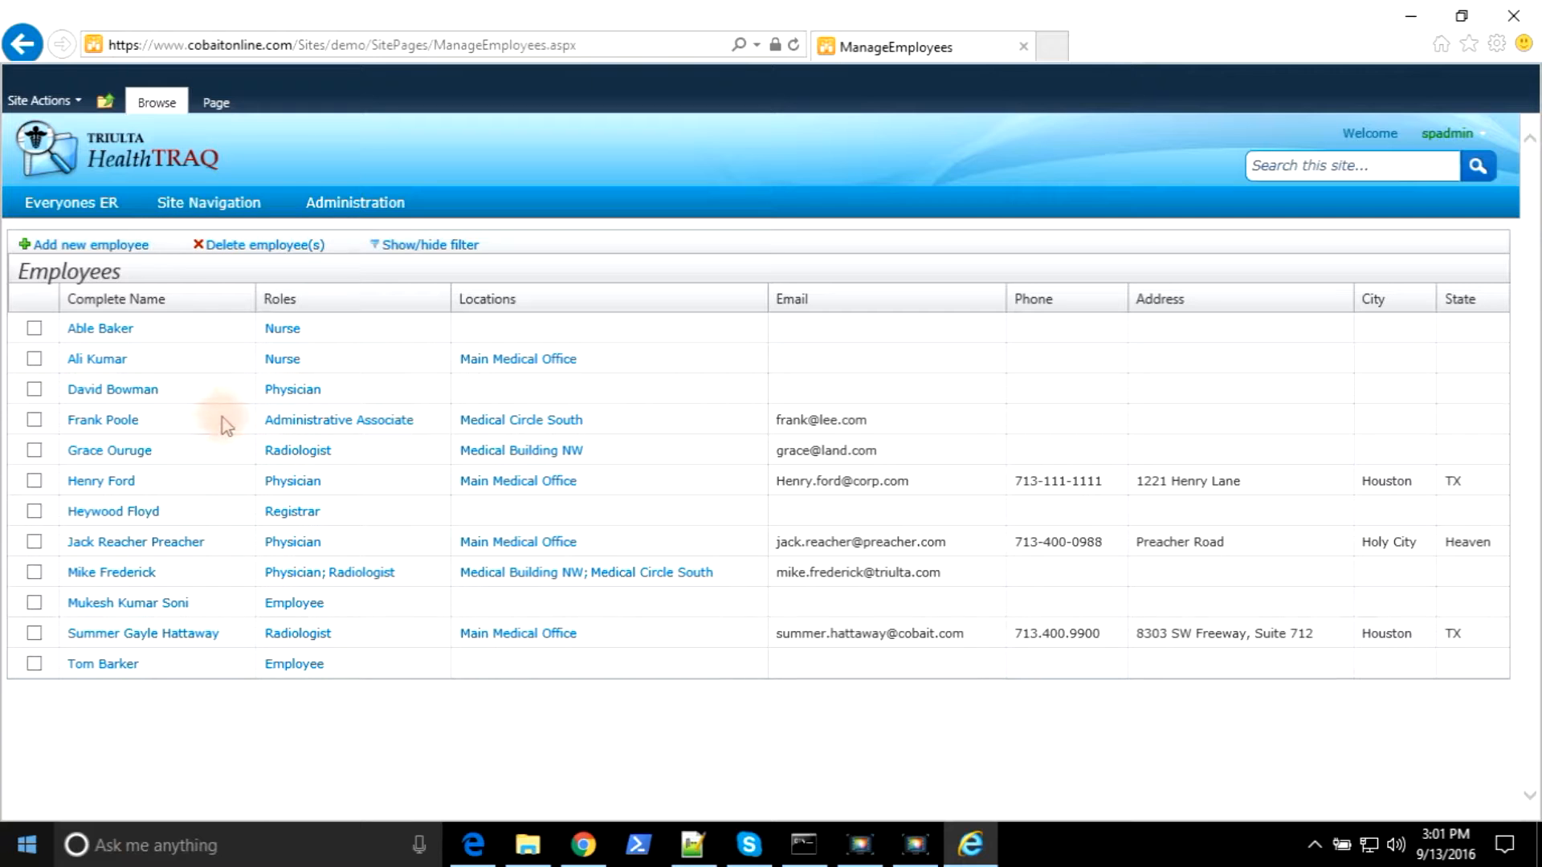
- Delete the radiologist assigned to the Main Medical Office from the employee list and confirm the deletion
click(34, 634)
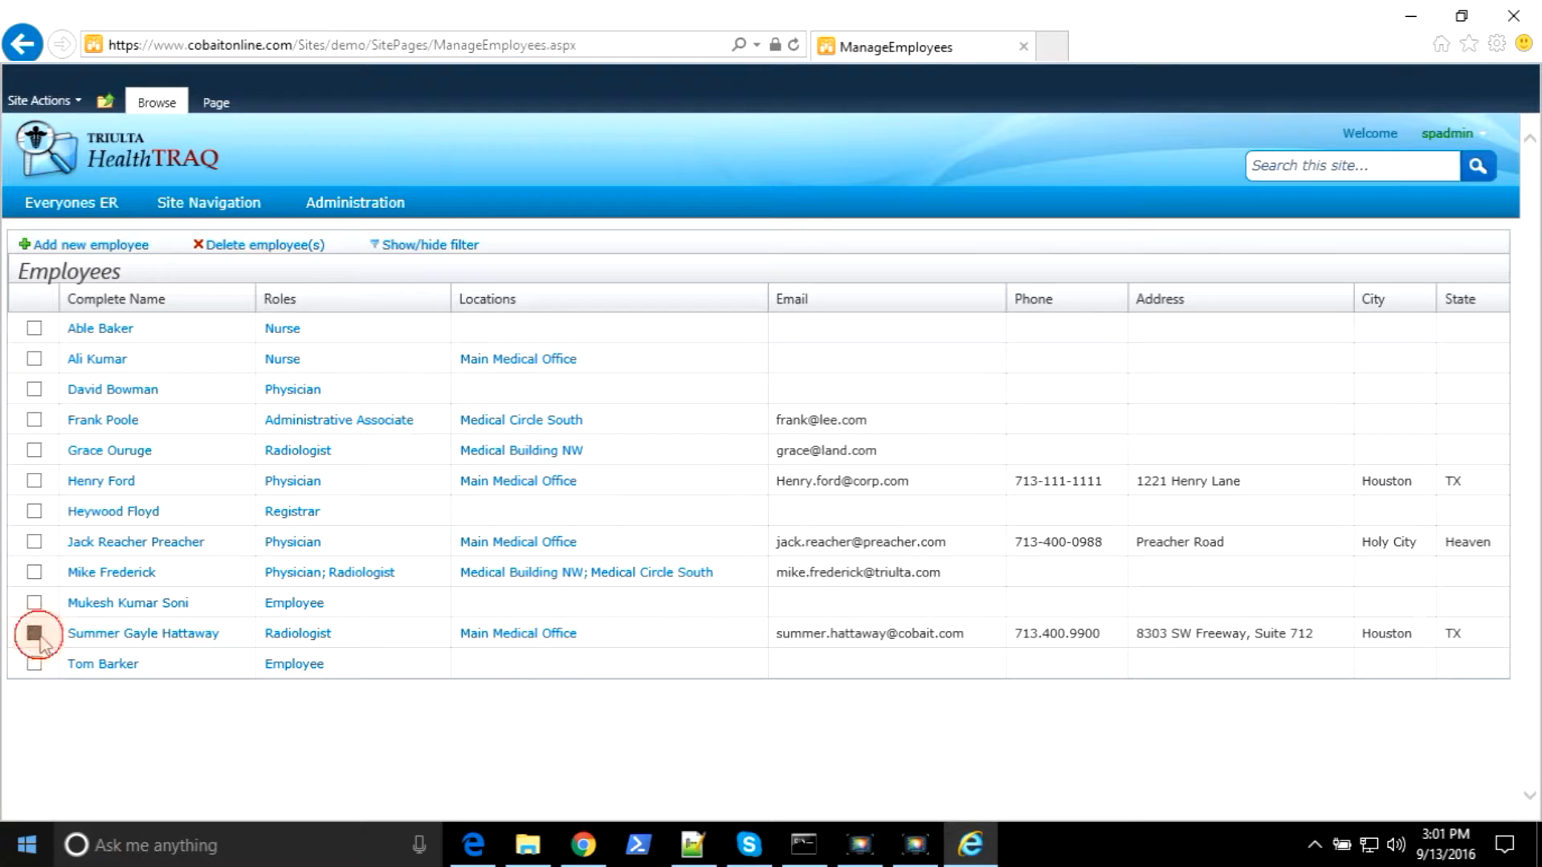
click(233, 252)
click(803, 513)
mouse_move(747, 841)
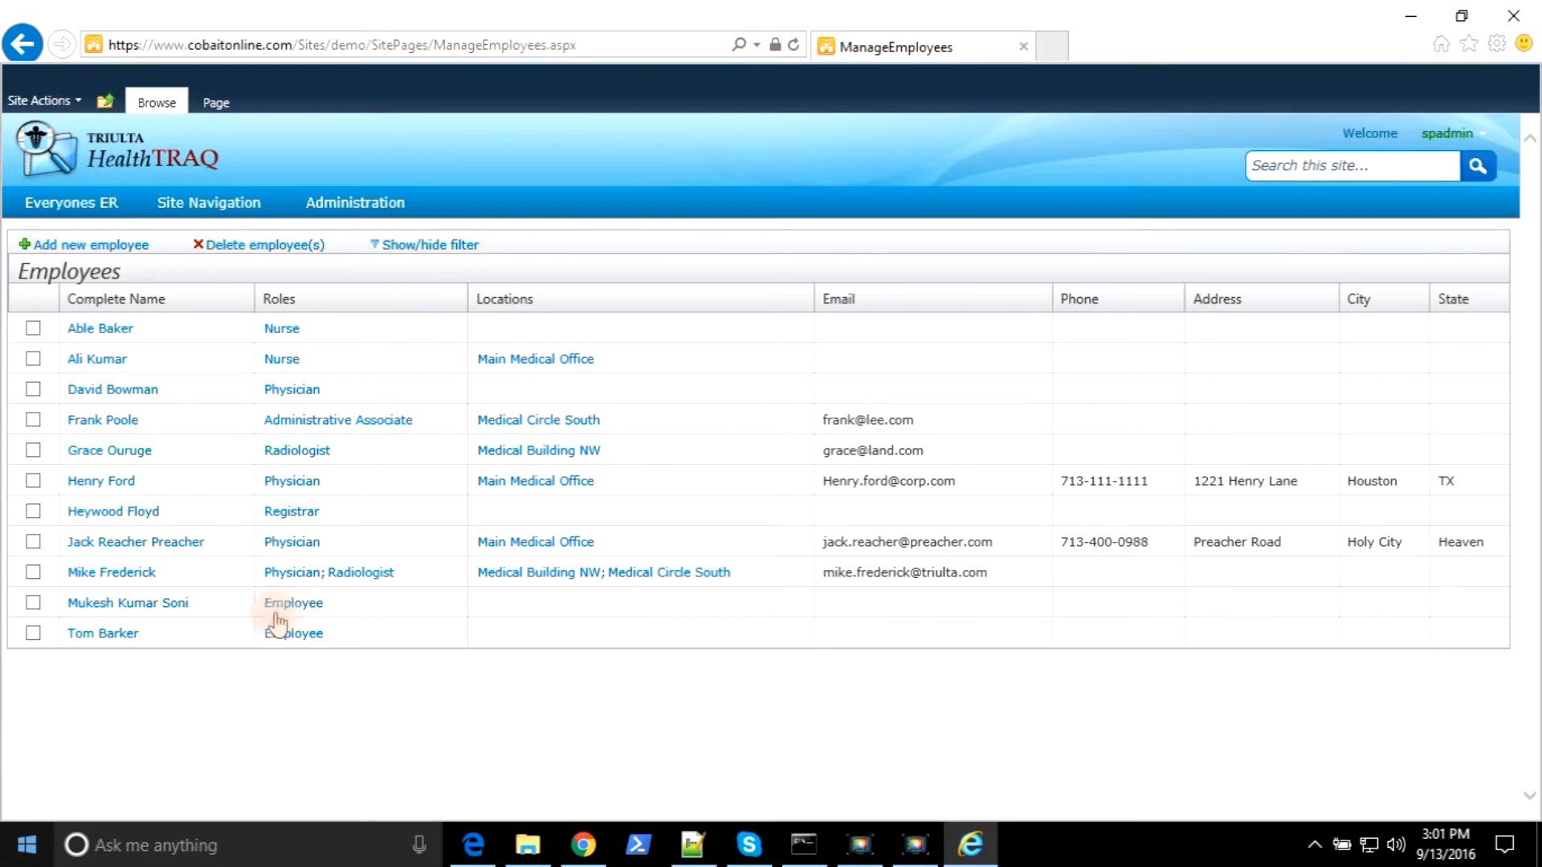
- Show the employee list filters, filter the Complete Name column by the new employee's last name, and clear the filter
click(420, 246)
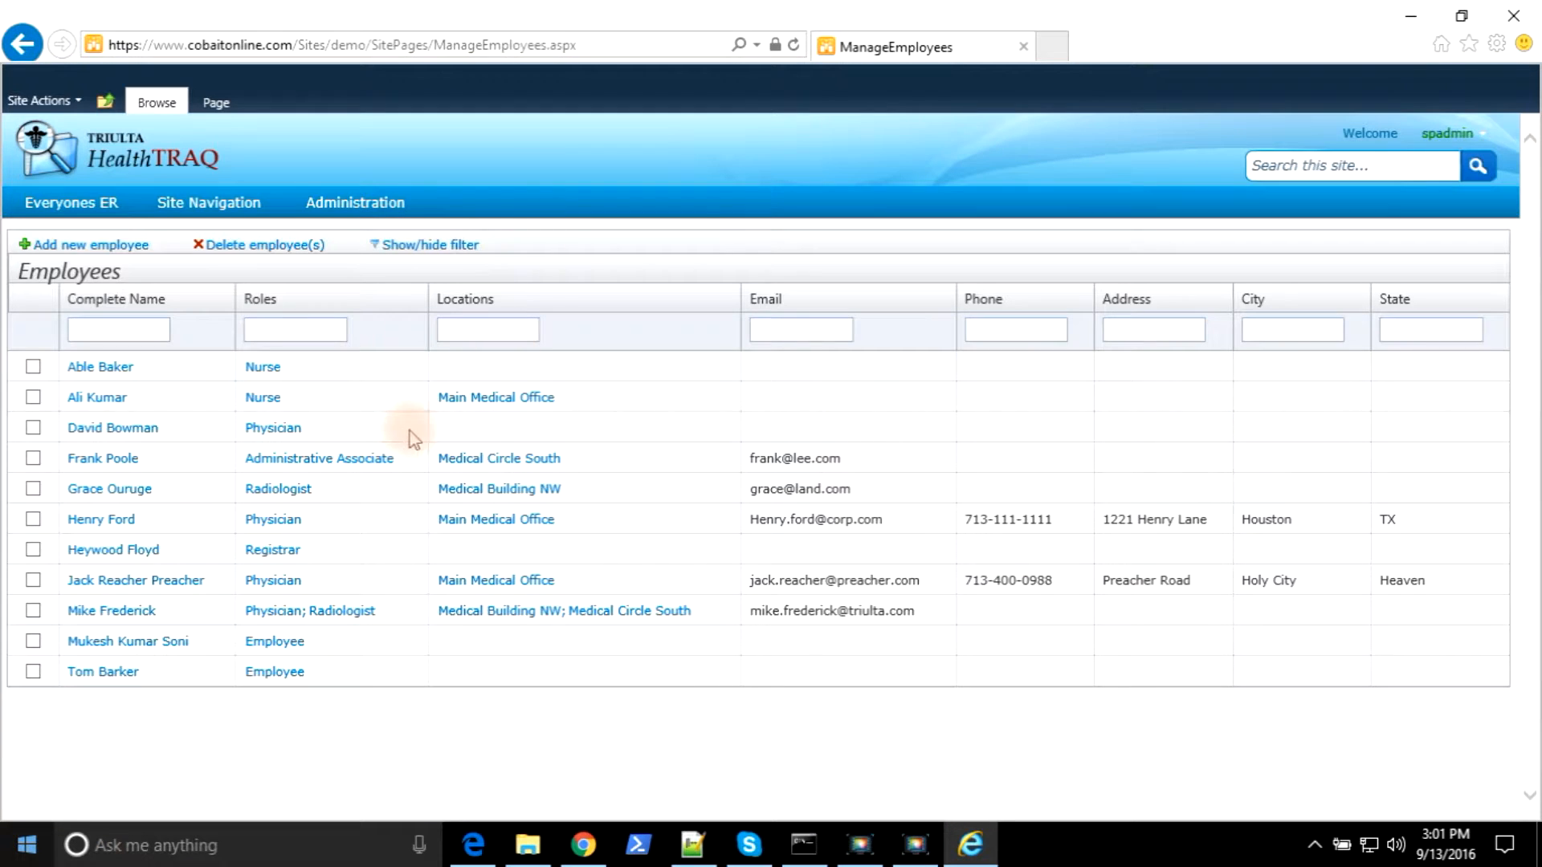
click(113, 328)
click(598, 369)
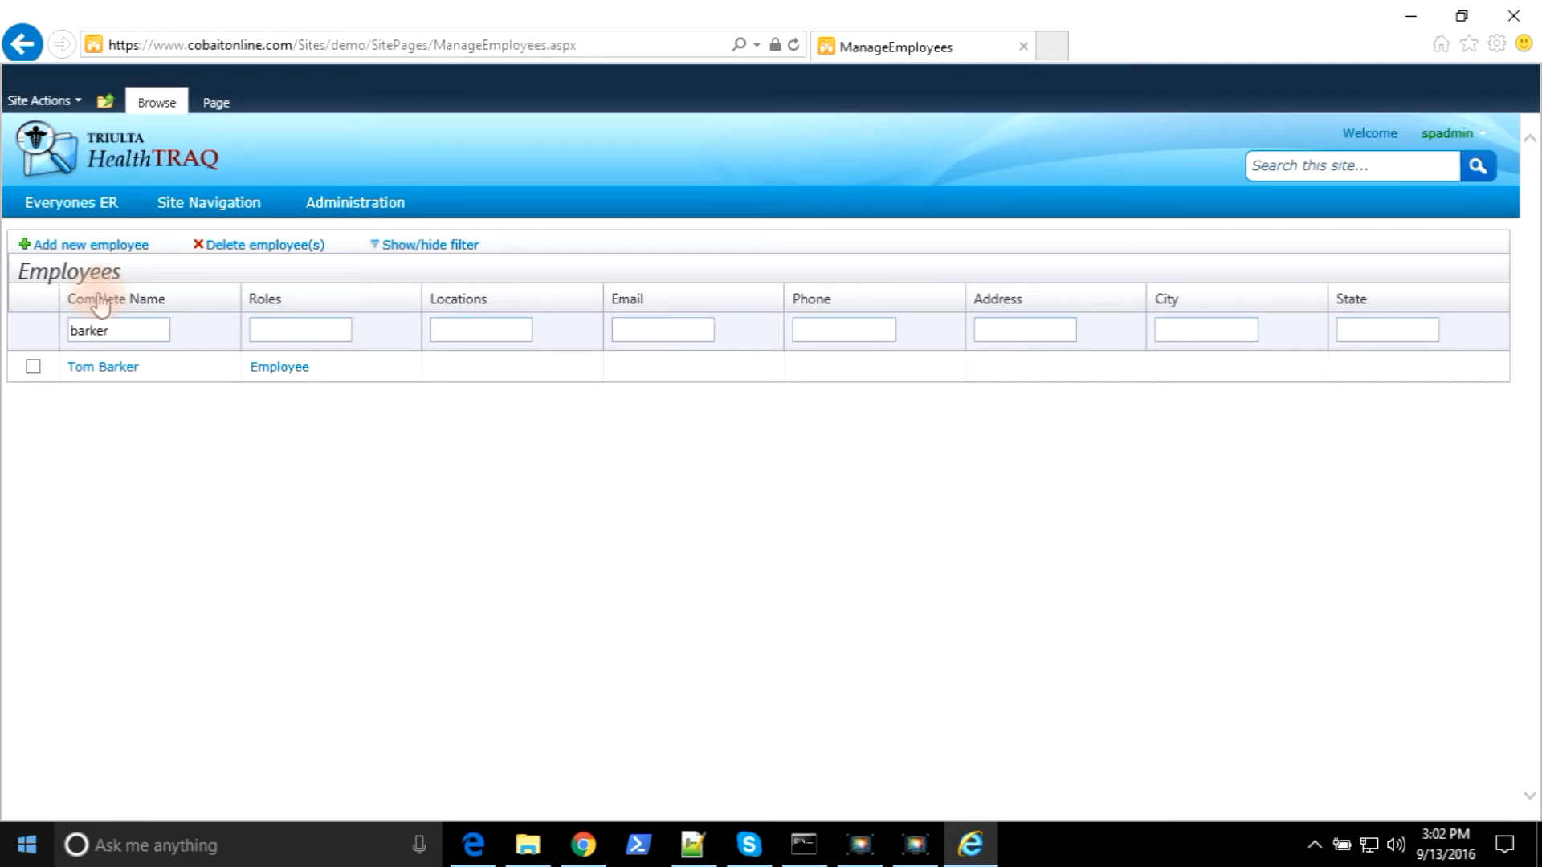
click(122, 330)
drag(127, 330, 19, 331)
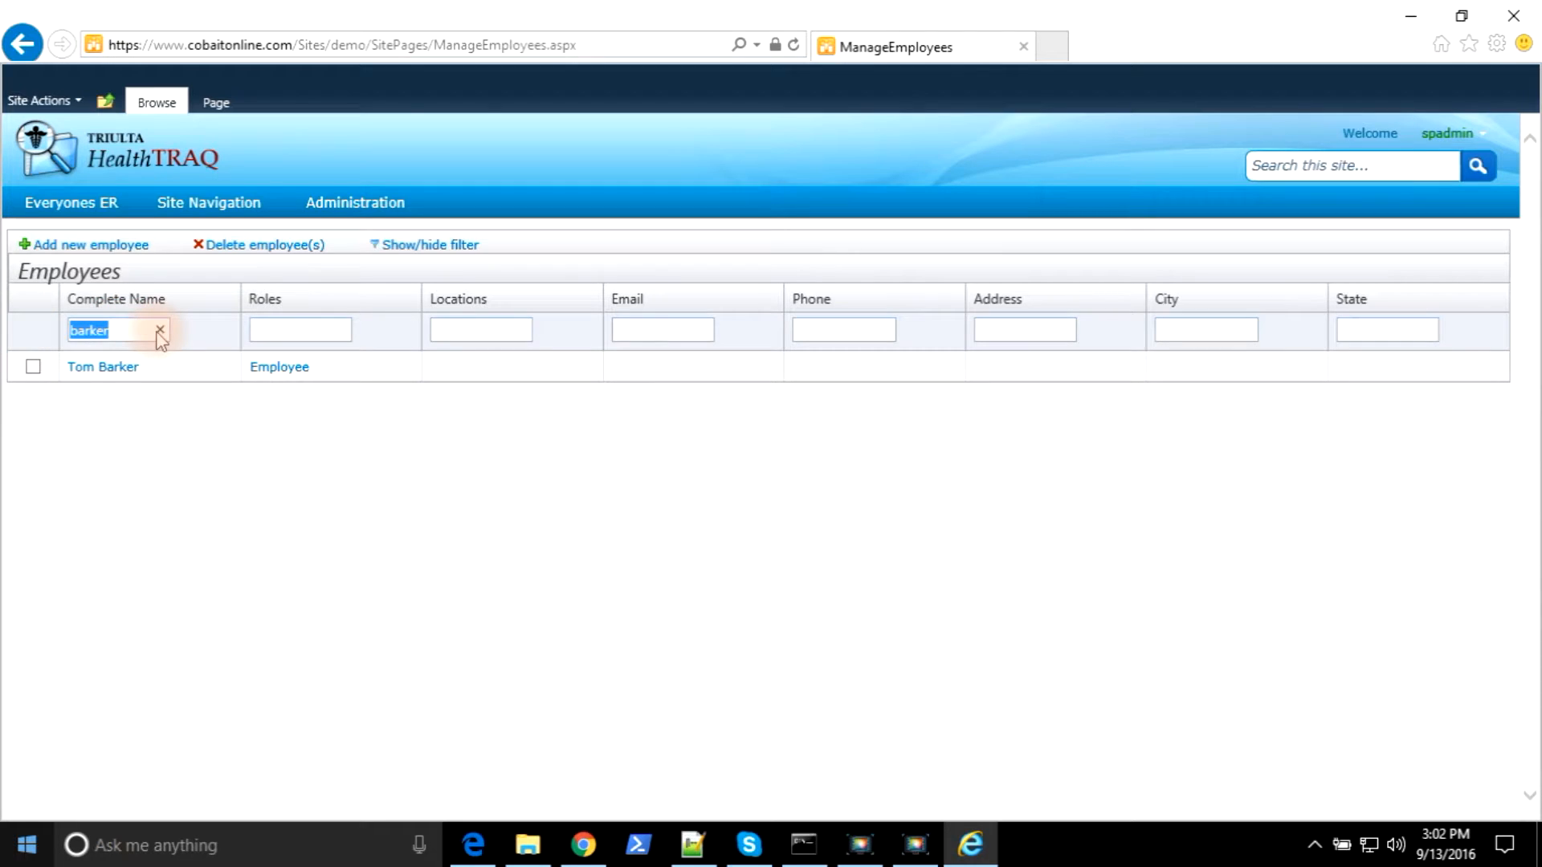
click(161, 330)
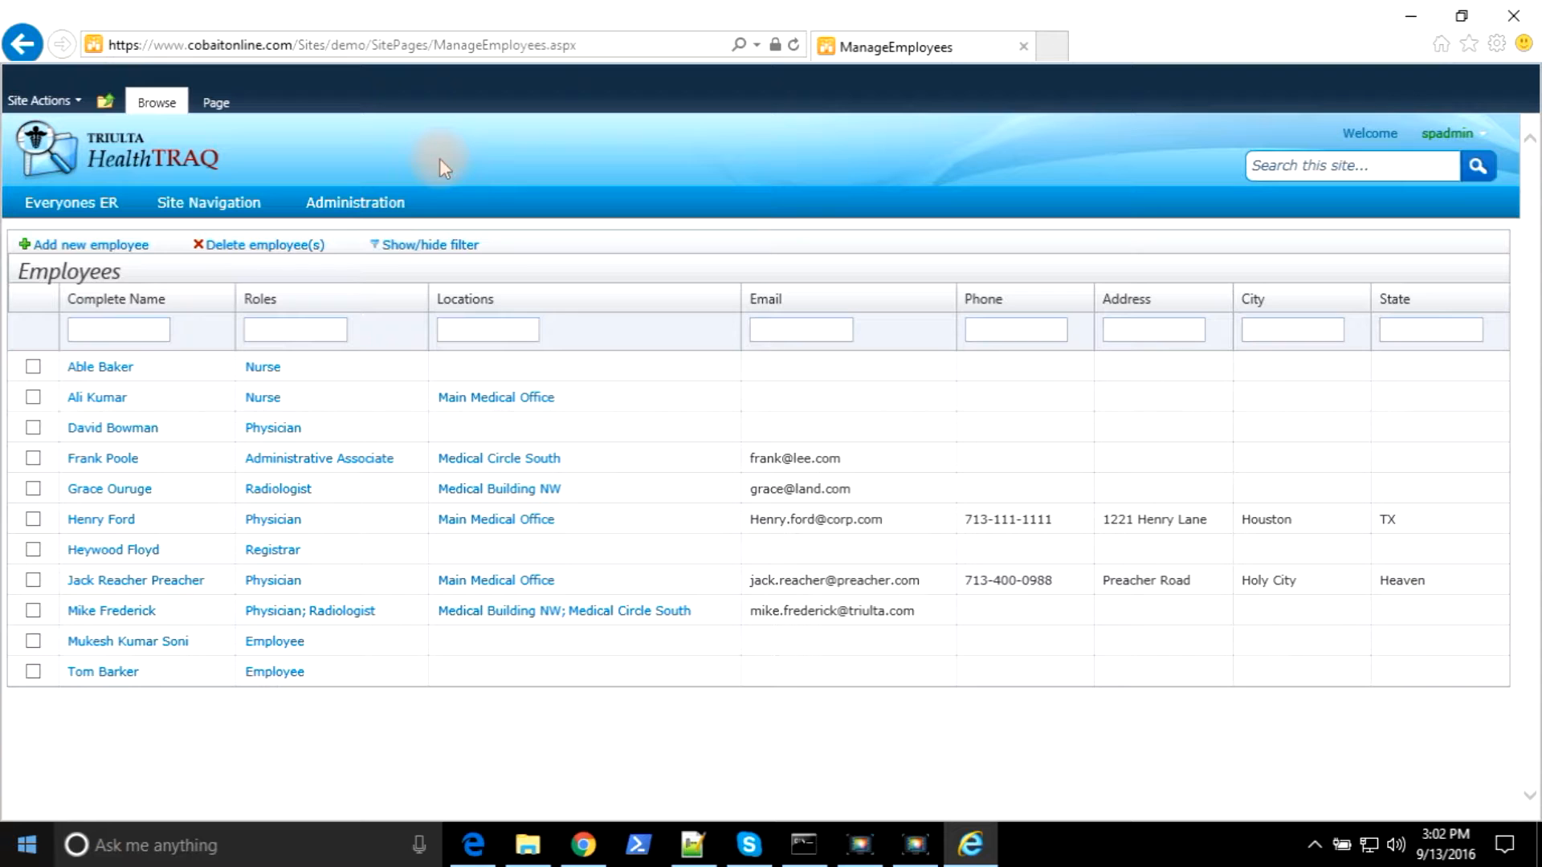
- Return to the Everyones ER home page and sign out of the current account
click(65, 214)
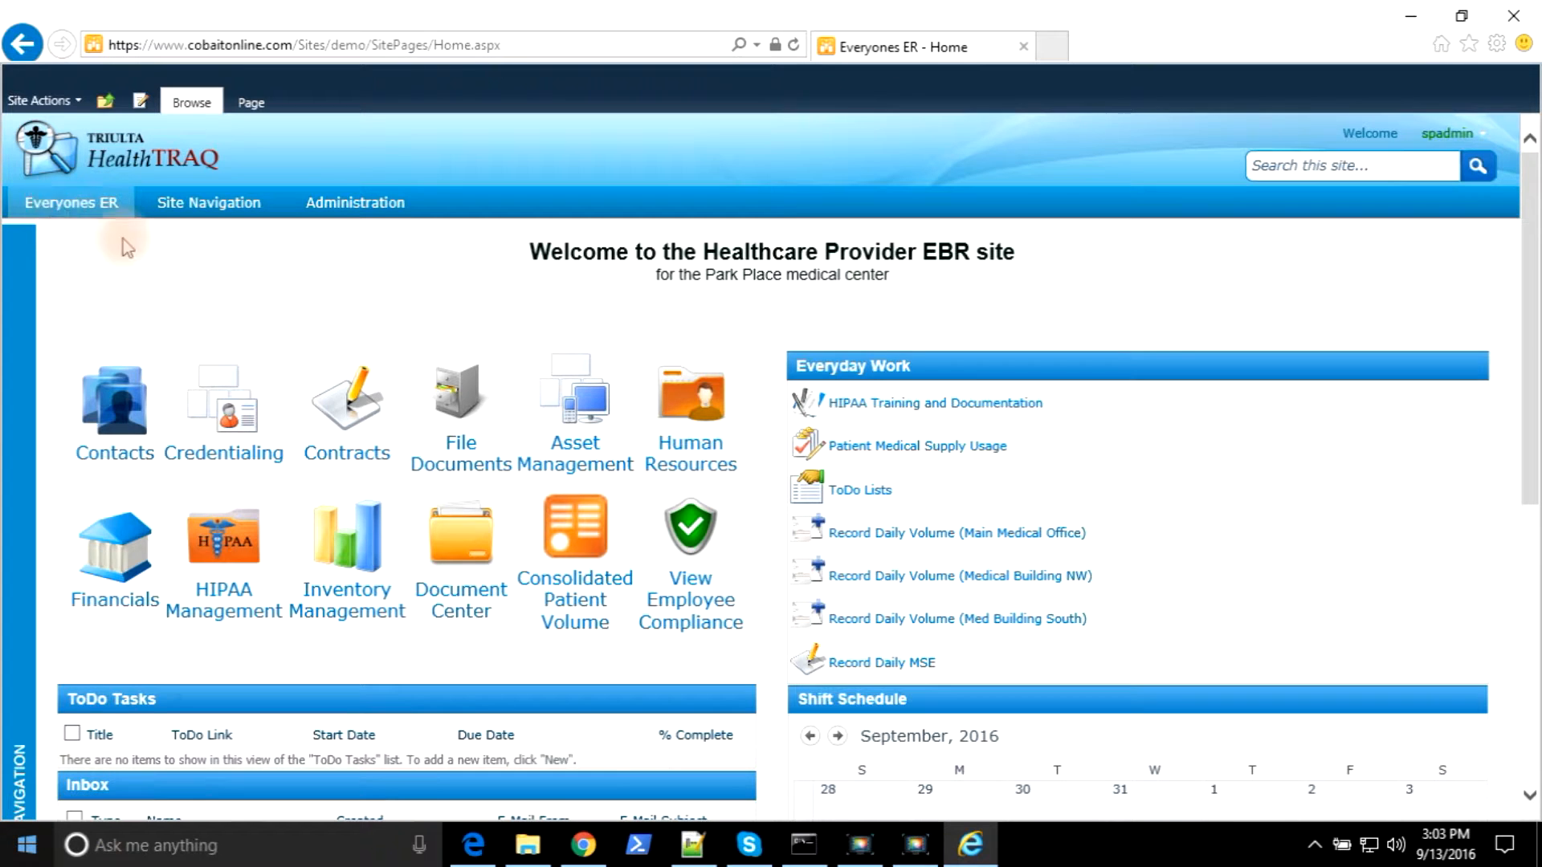
click(256, 273)
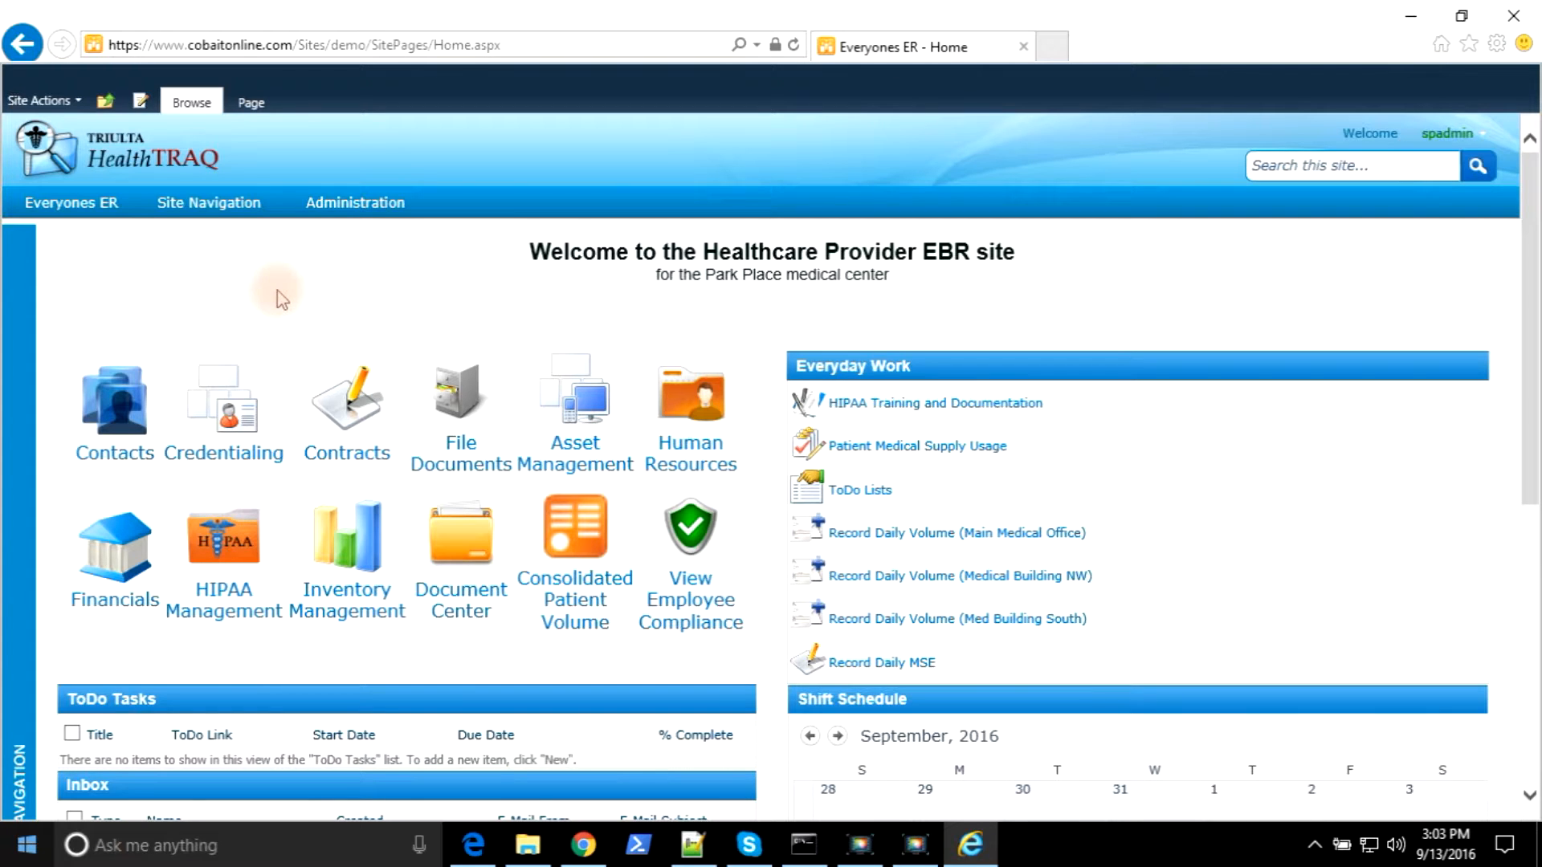
click(1468, 135)
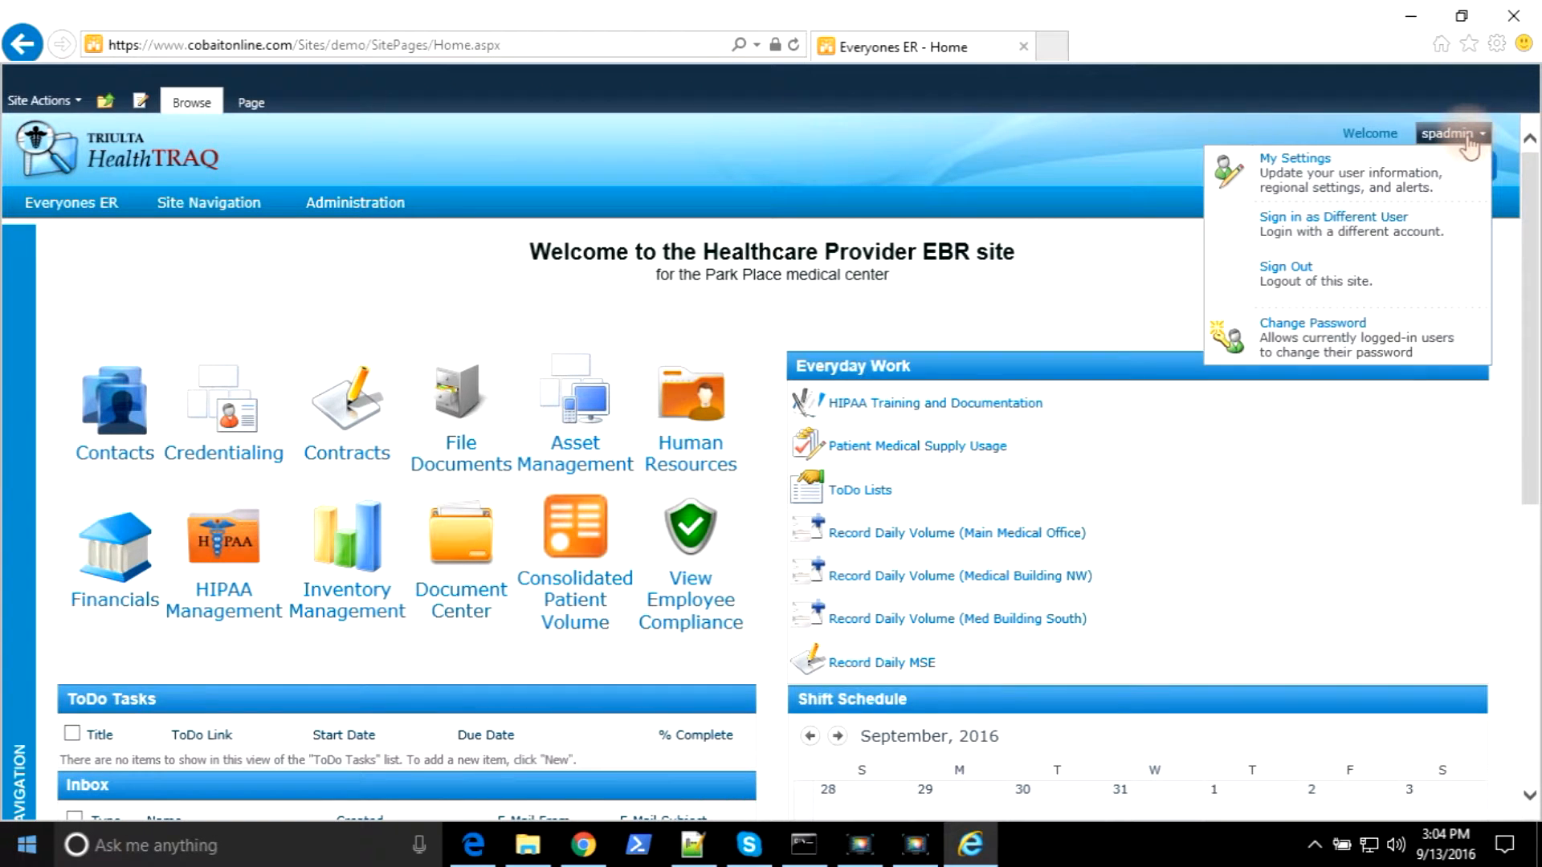
click(1293, 279)
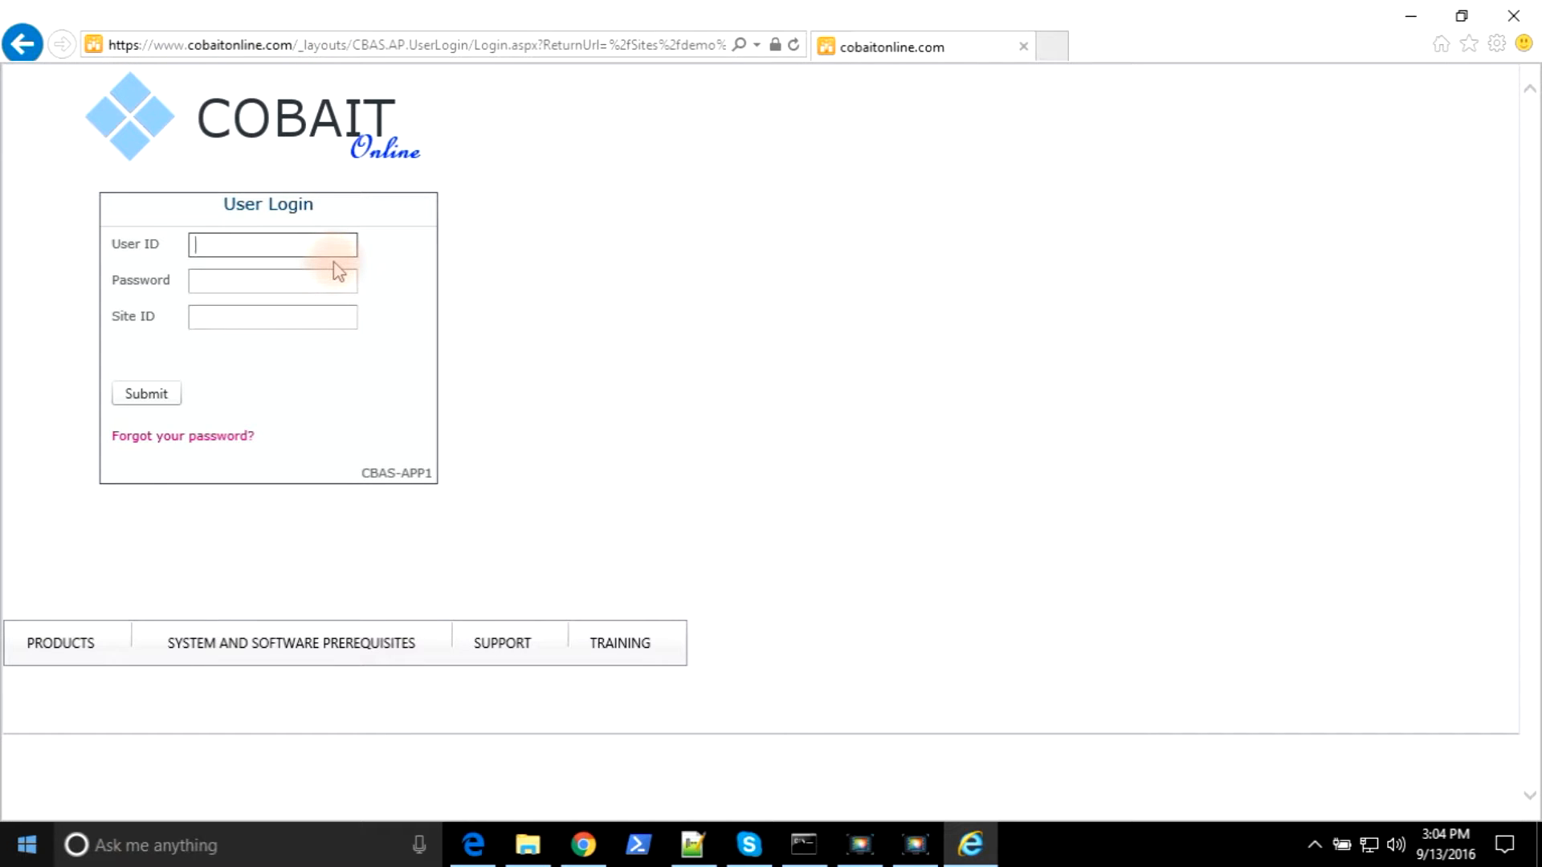
- Log in with the user ID spadmin, the saved account password and the site ID demo
text(sp)
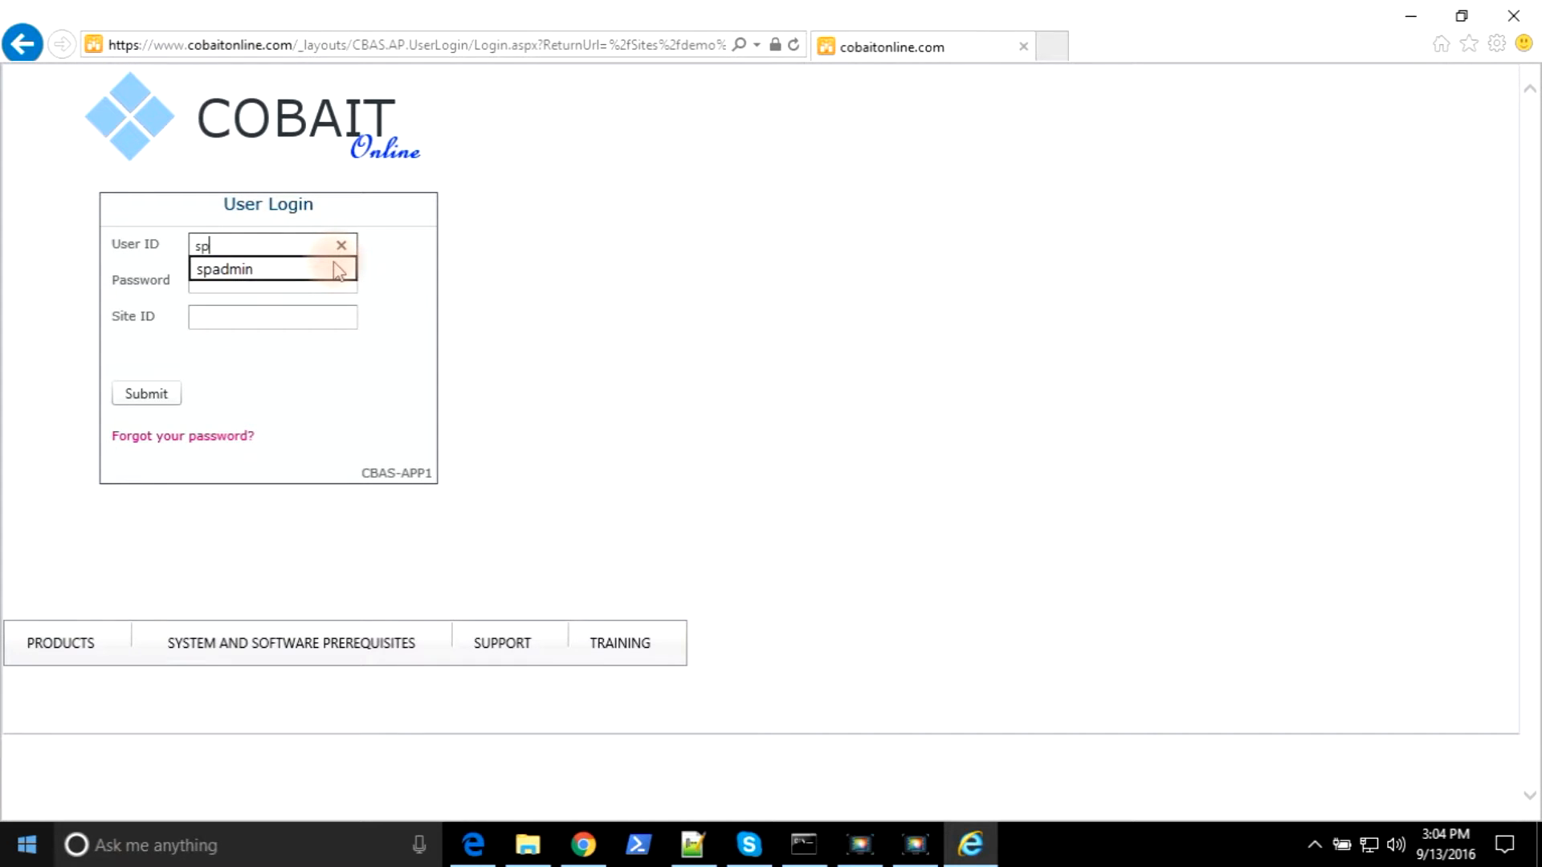
click(338, 270)
key(Tab)
key(Tab)
text(demo)
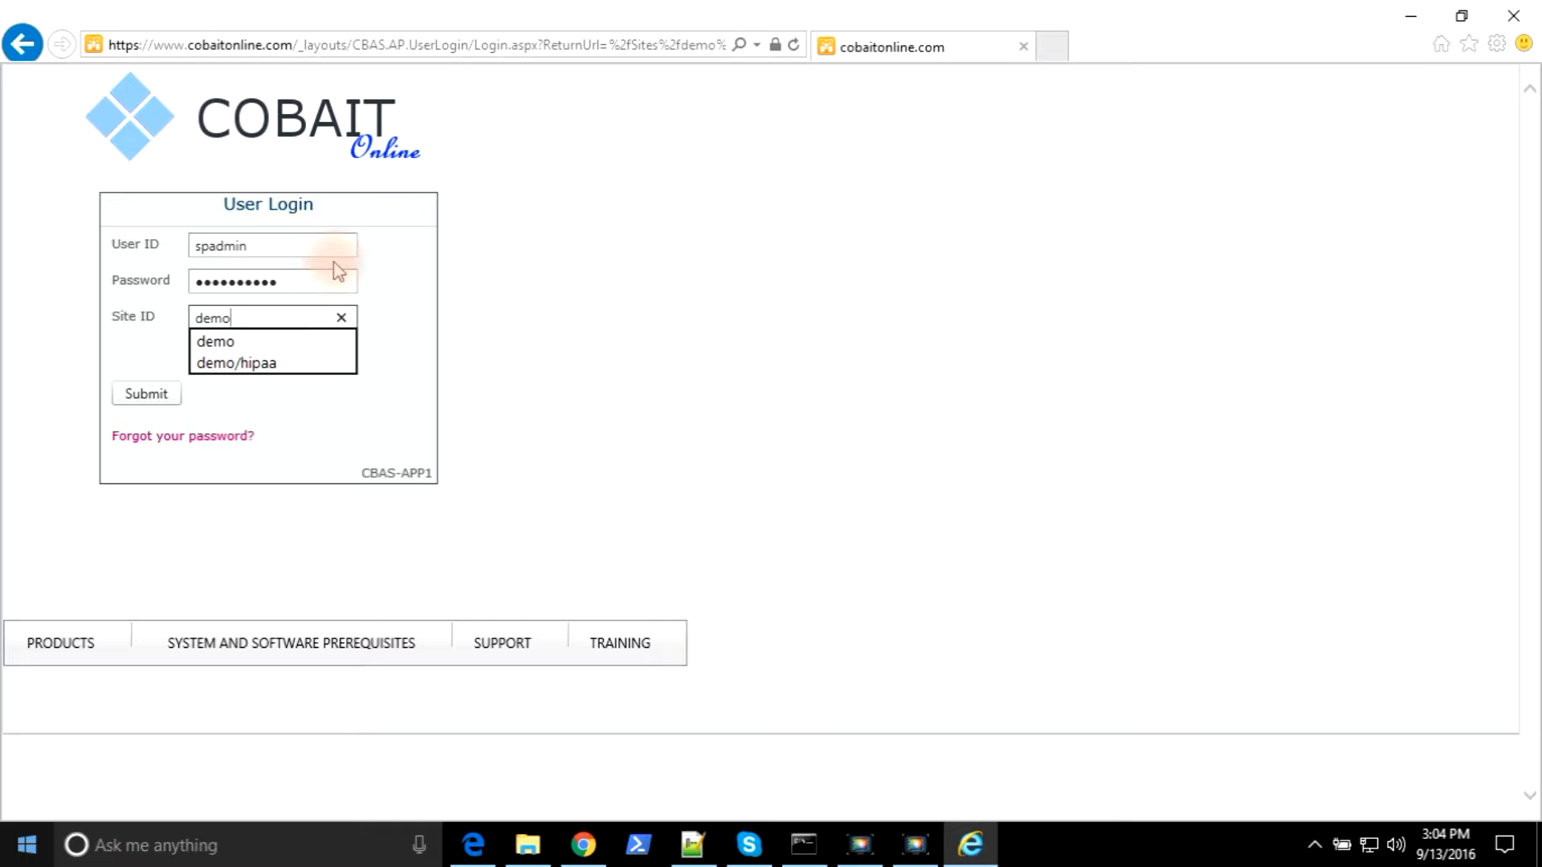
key(Return)
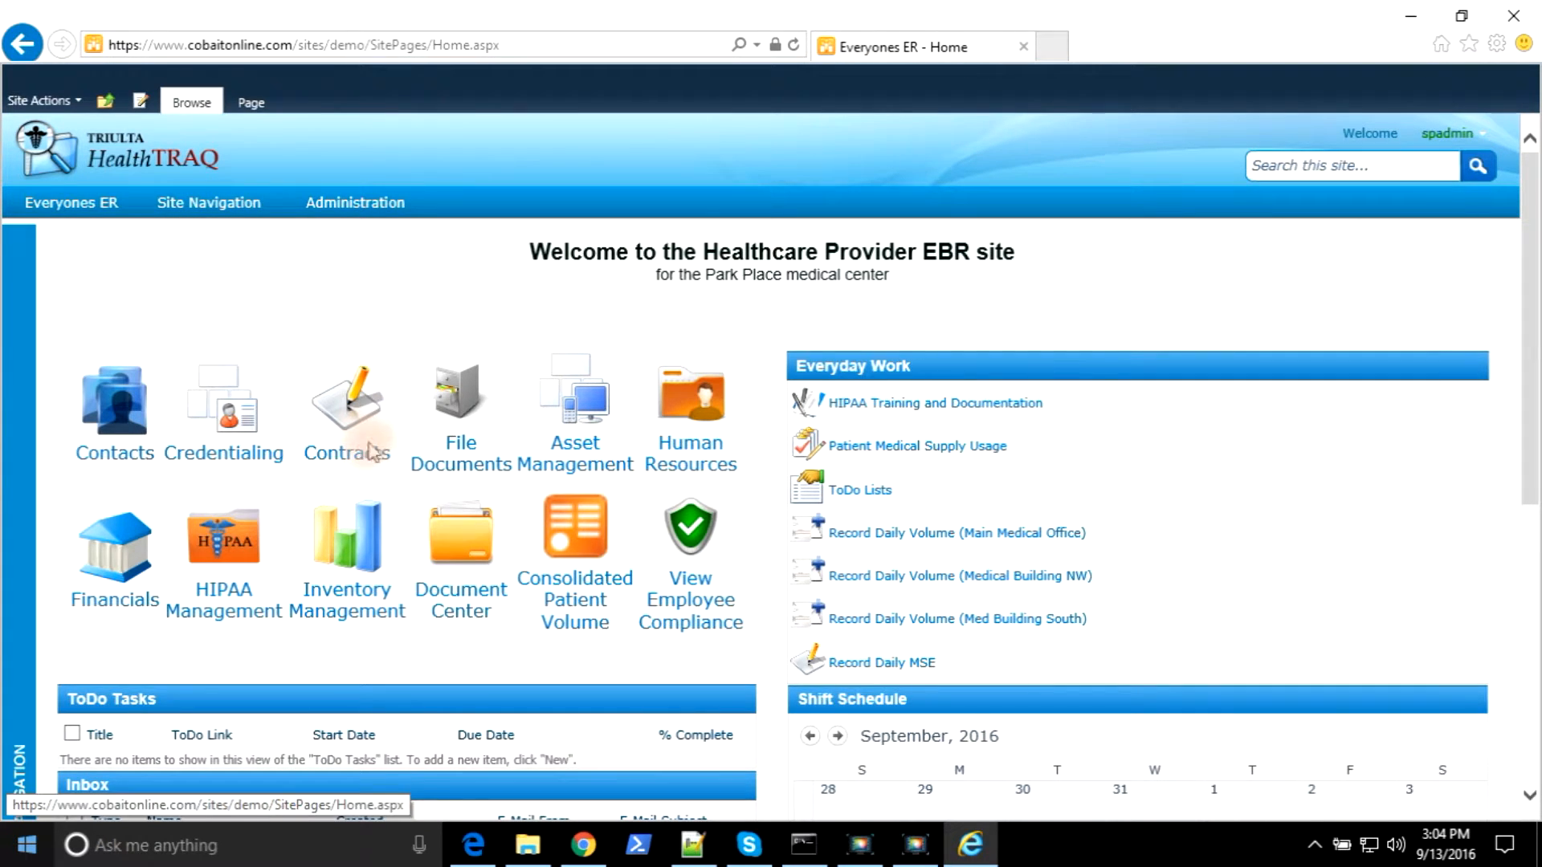
- Go to HIPAA Training and Documentation and start a new HIPAA Privacy Training for the newly added employee
click(846, 404)
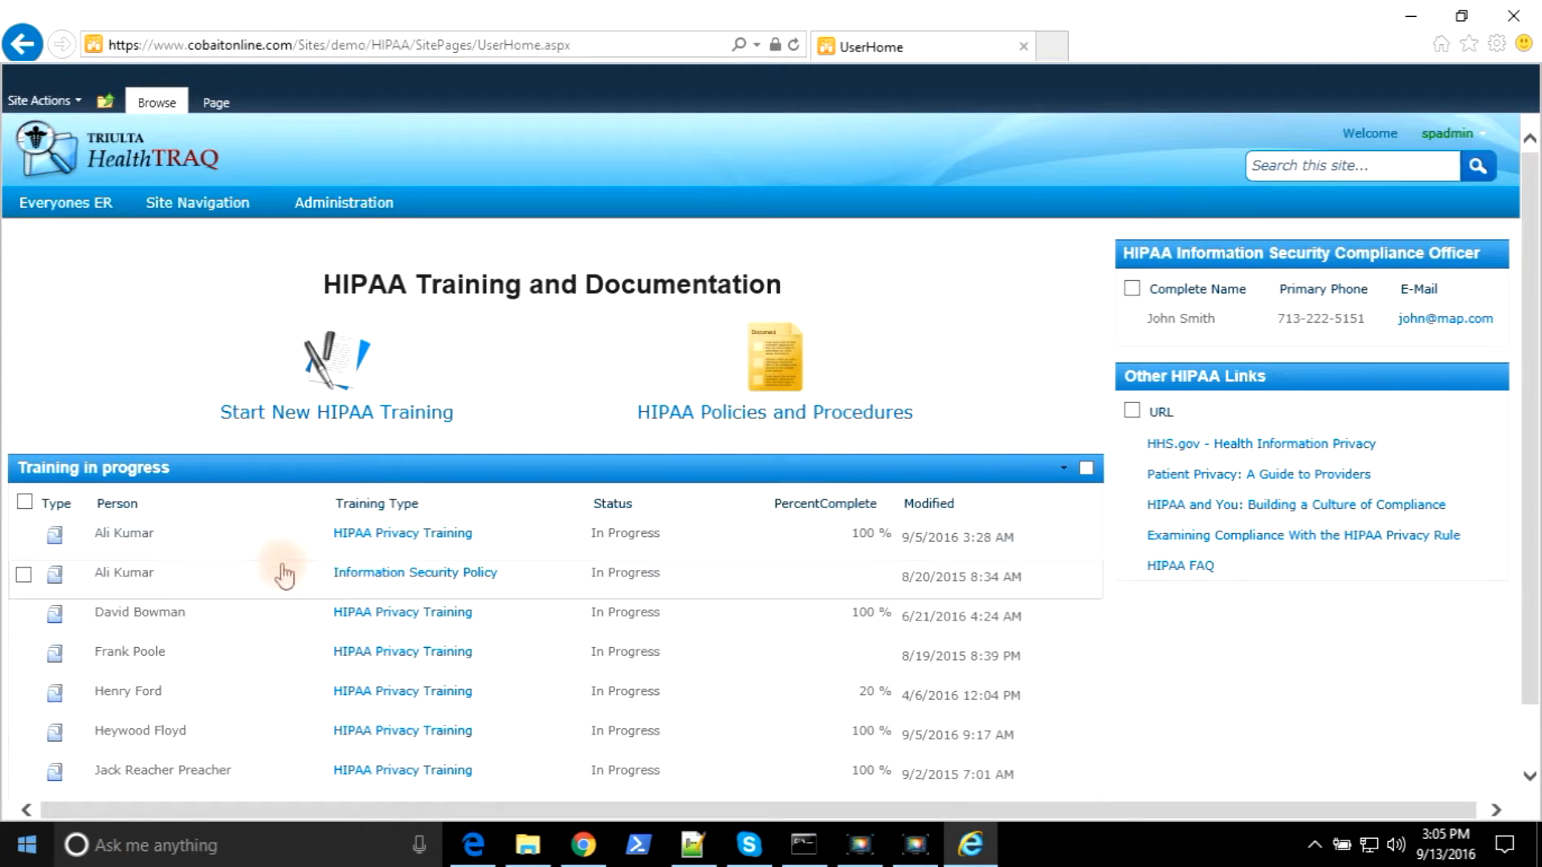
click(293, 418)
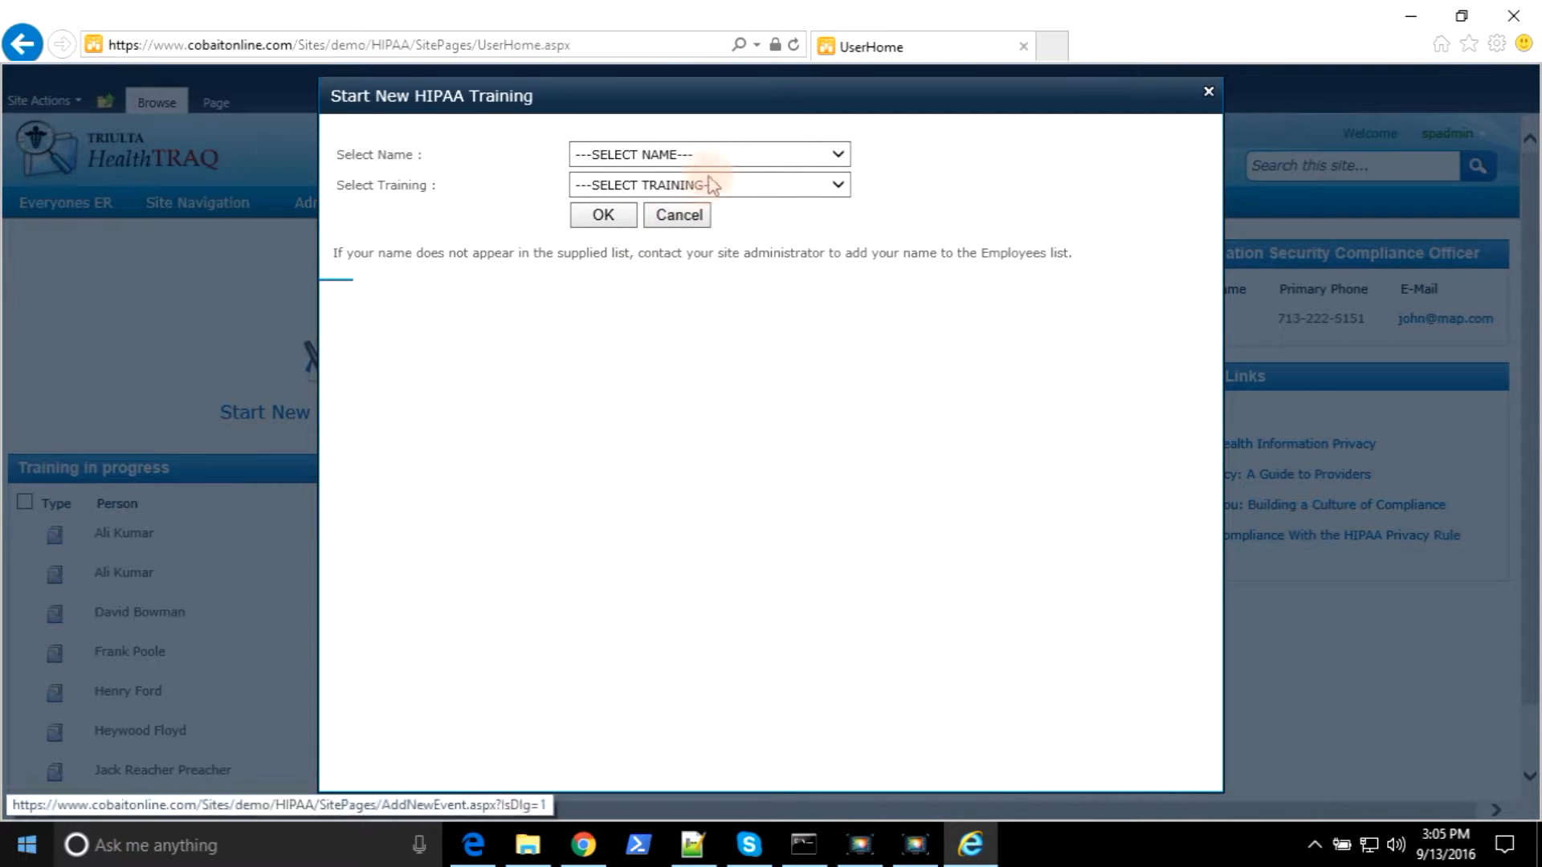
click(838, 158)
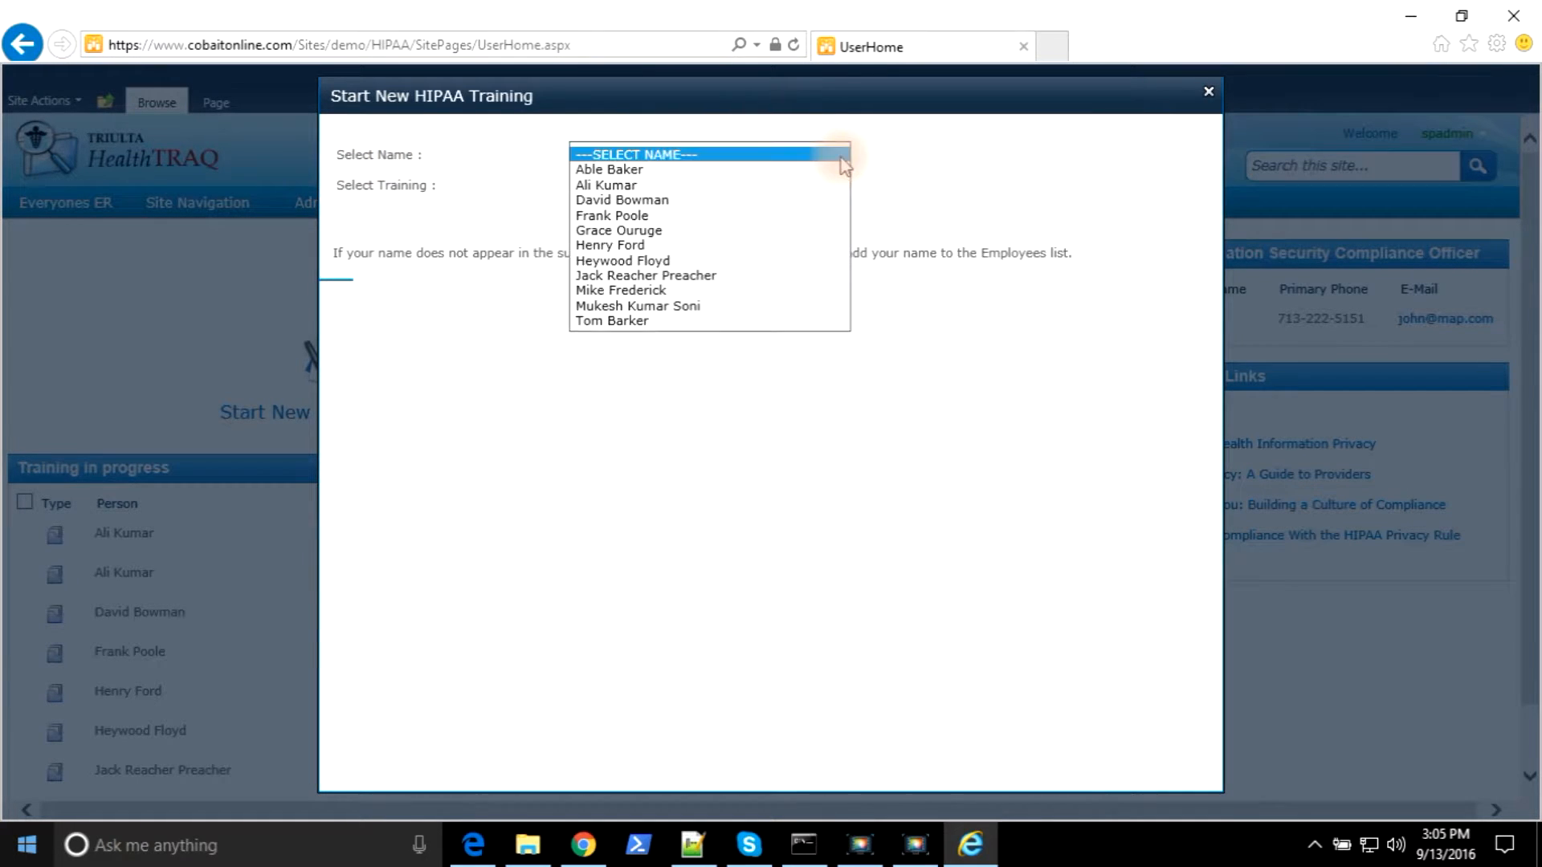
click(614, 321)
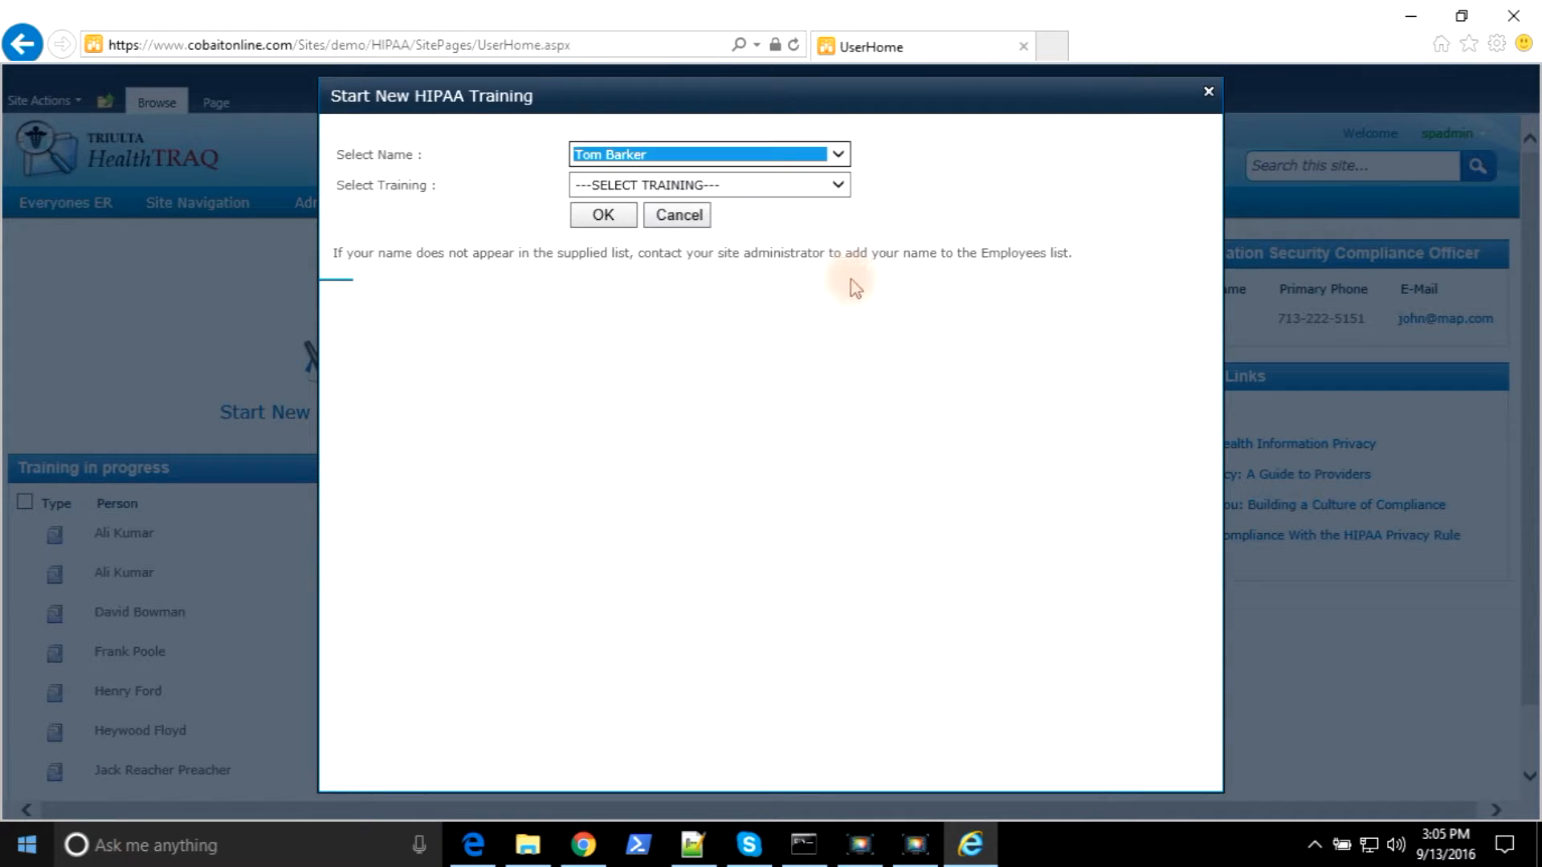
click(840, 188)
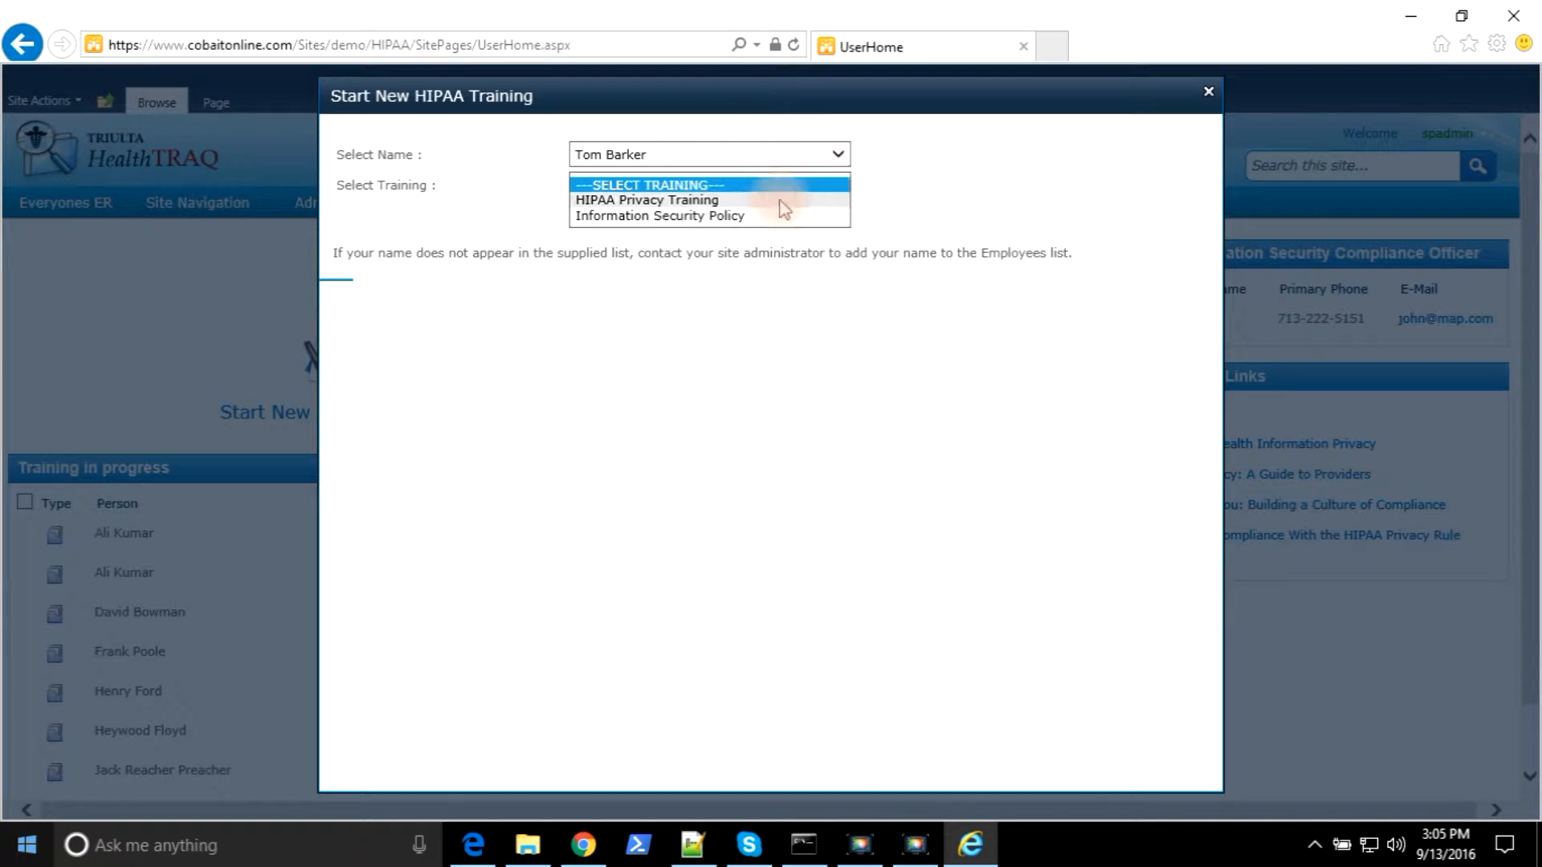
click(647, 201)
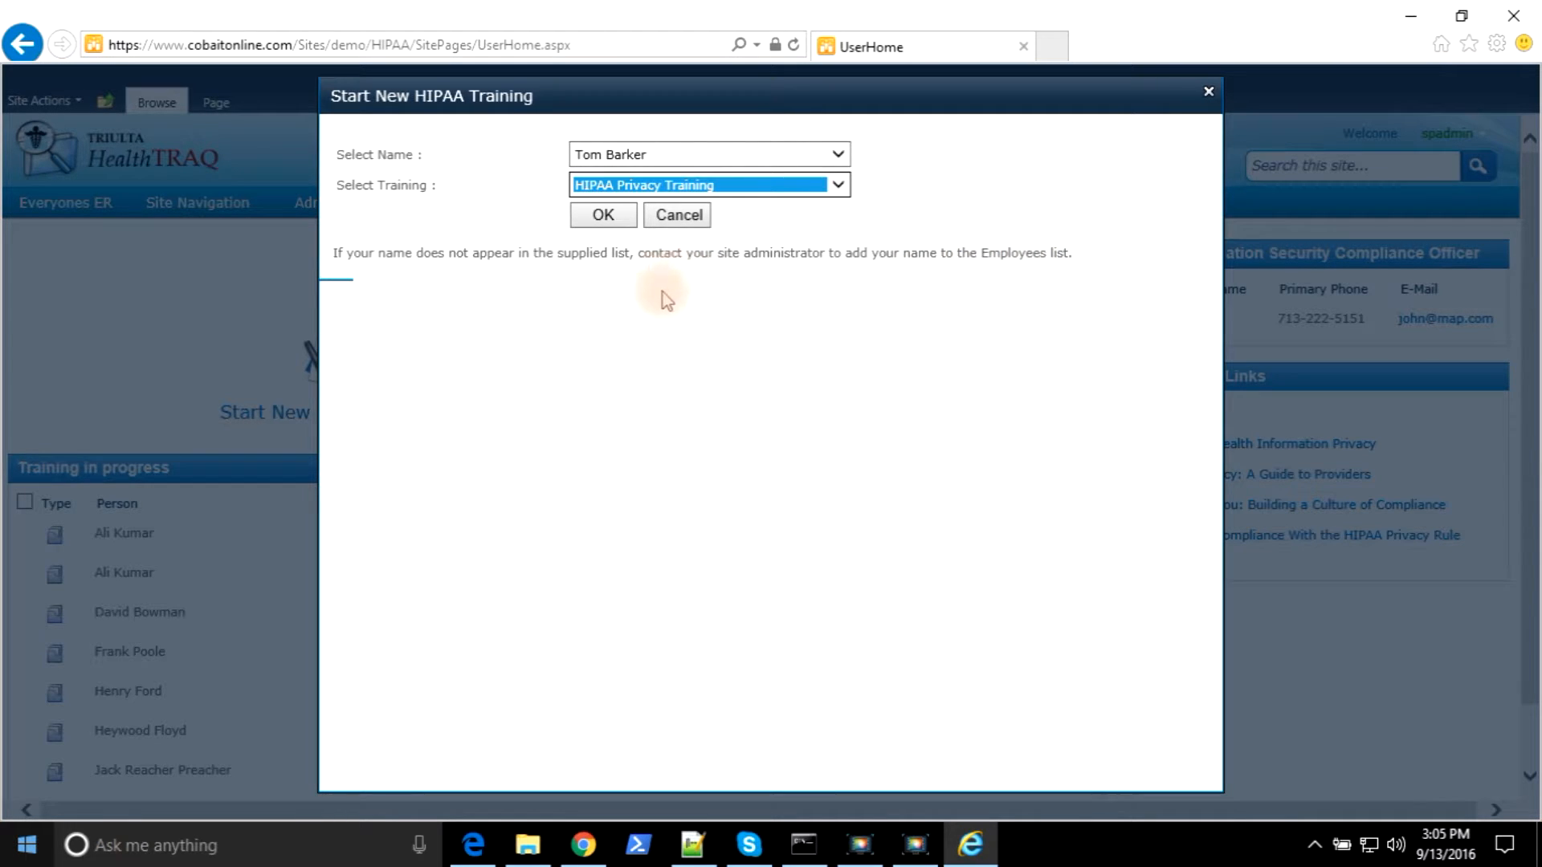
click(603, 217)
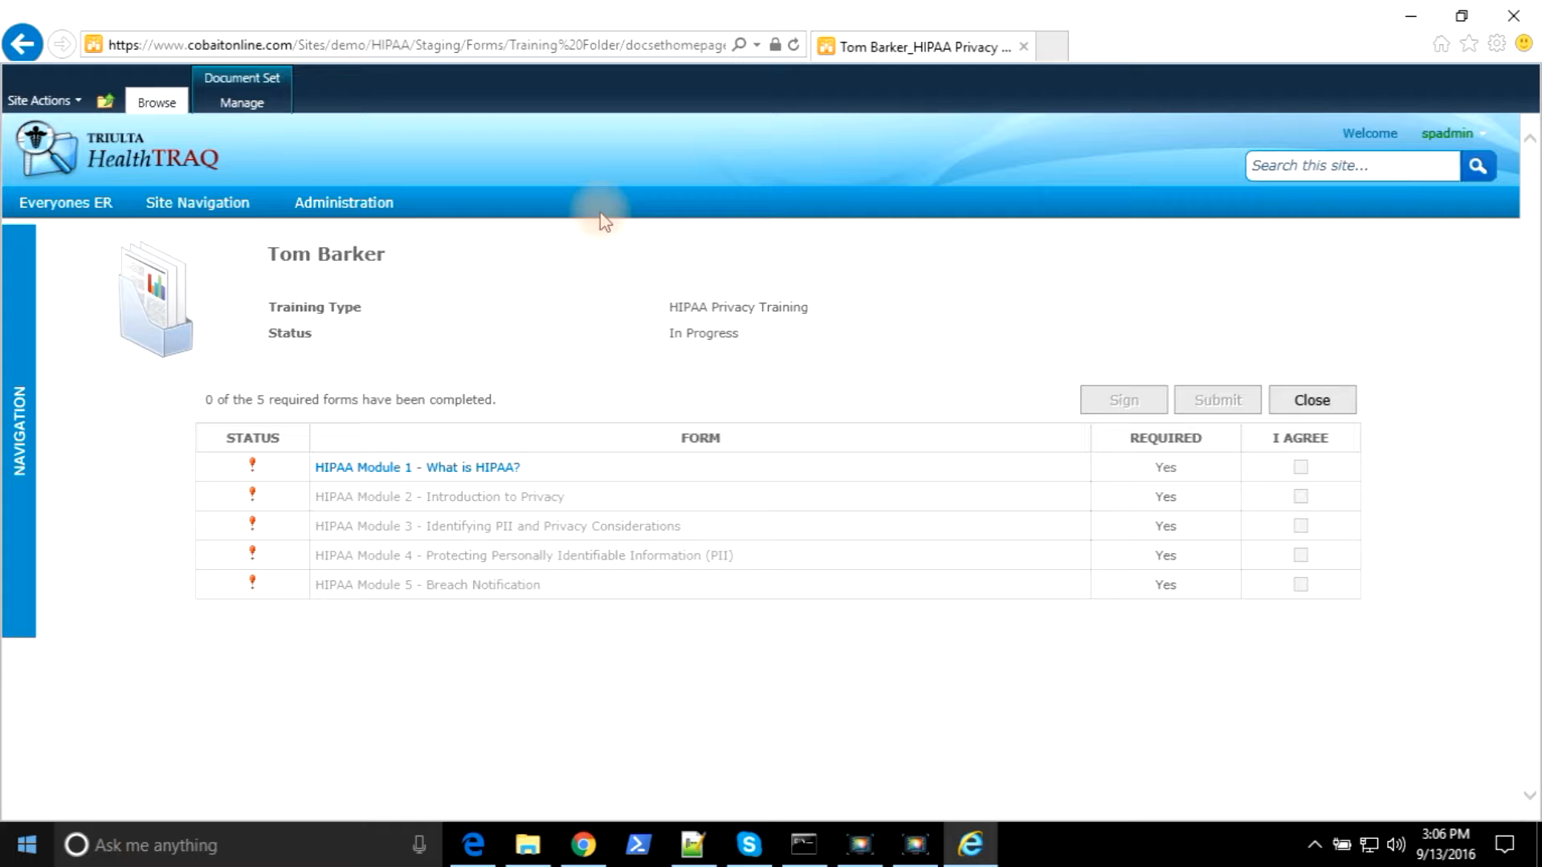
- Check the training's employee, type, status and required forms, and open HIPAA Module 1 - What is HIPAA?
drag(267, 253, 386, 249)
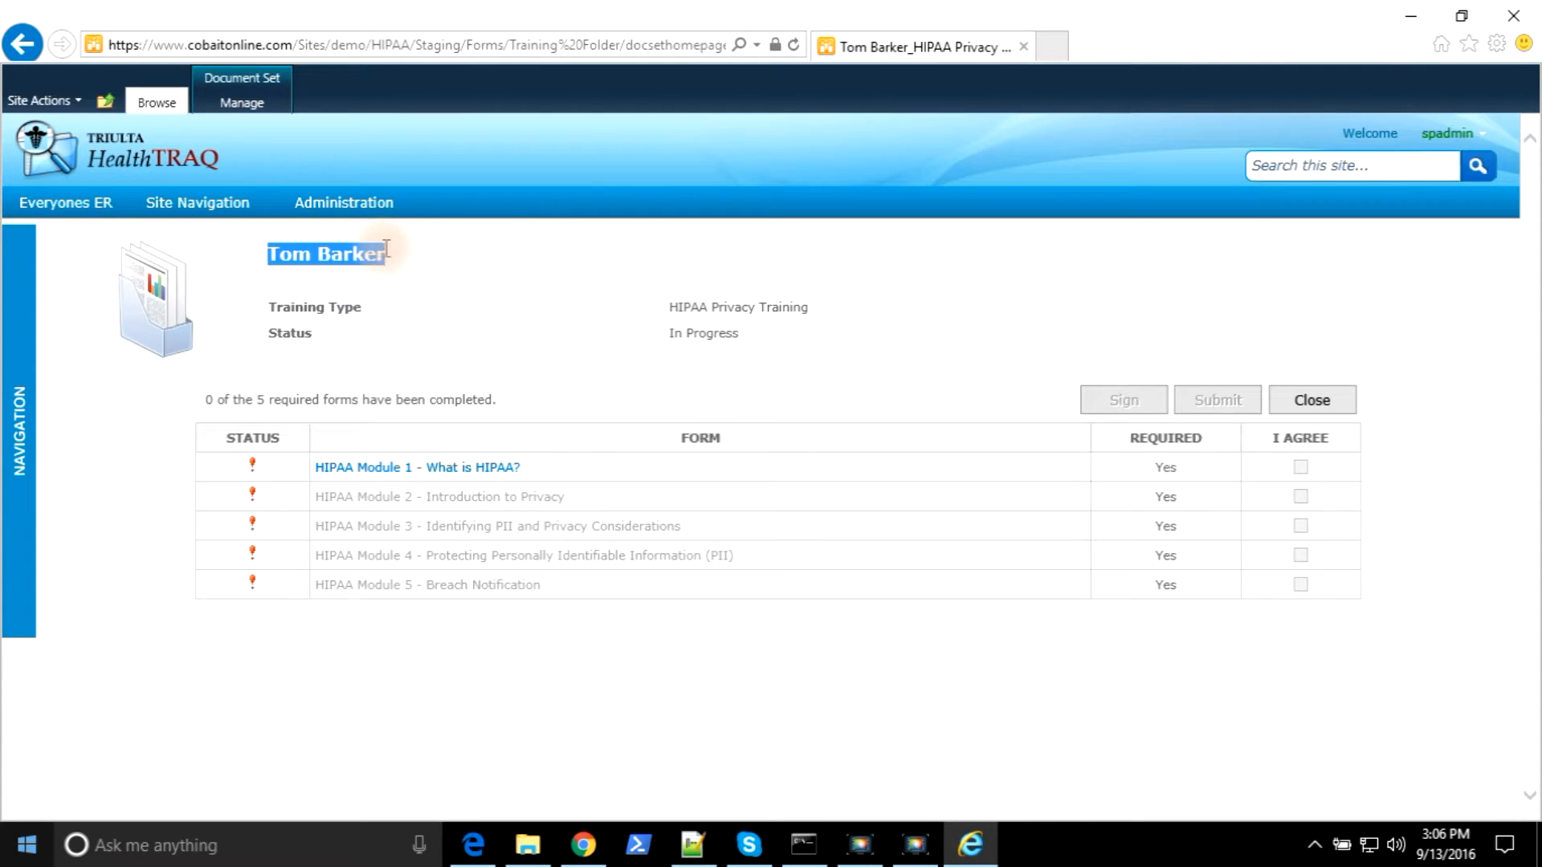
drag(808, 306, 670, 339)
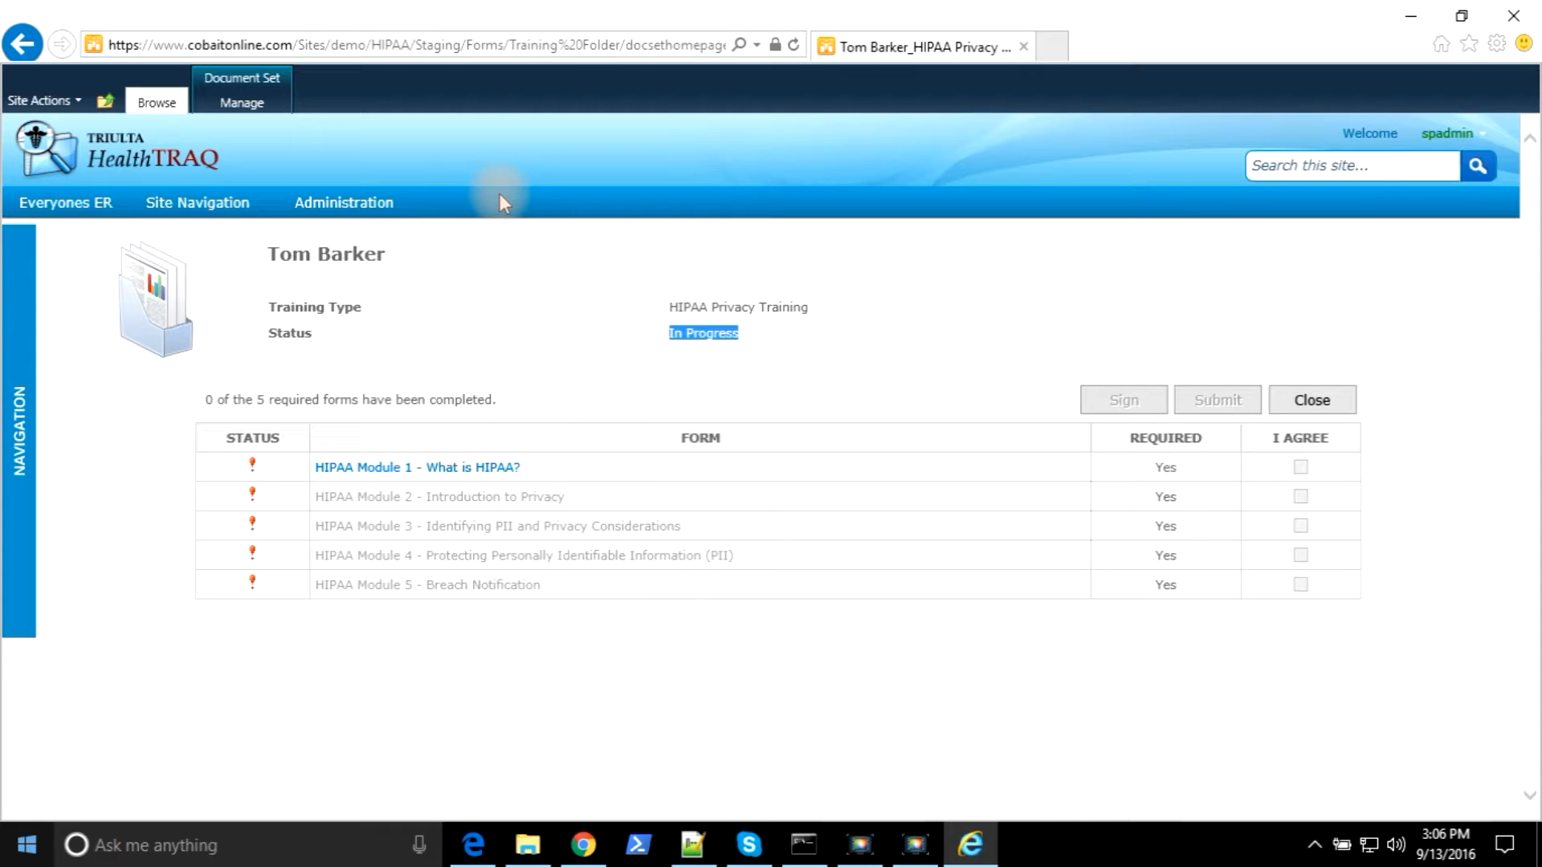
drag(207, 403, 498, 408)
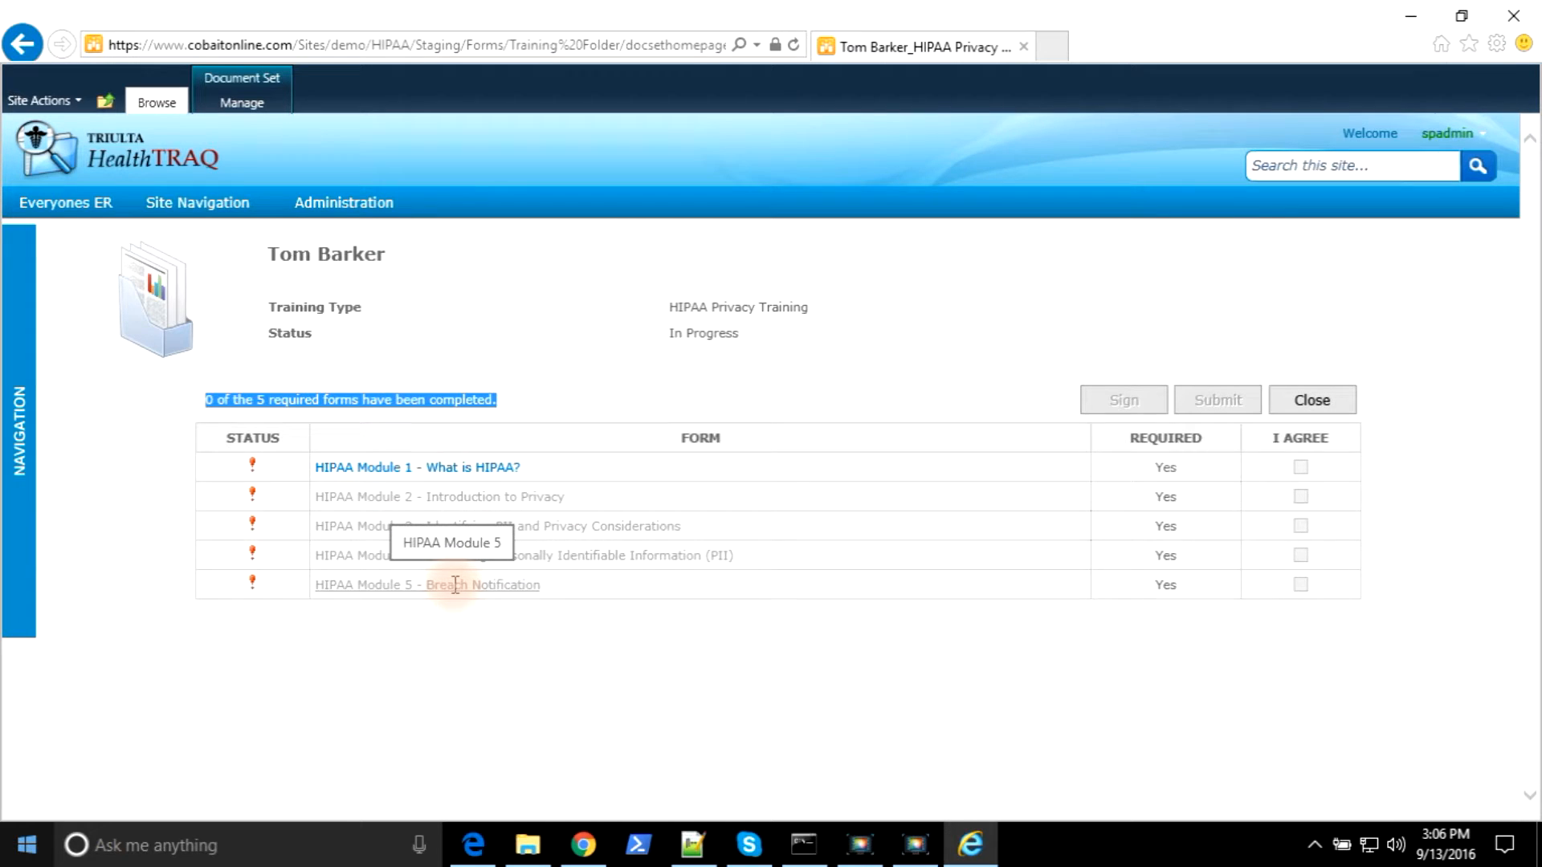
mouse_move(253, 474)
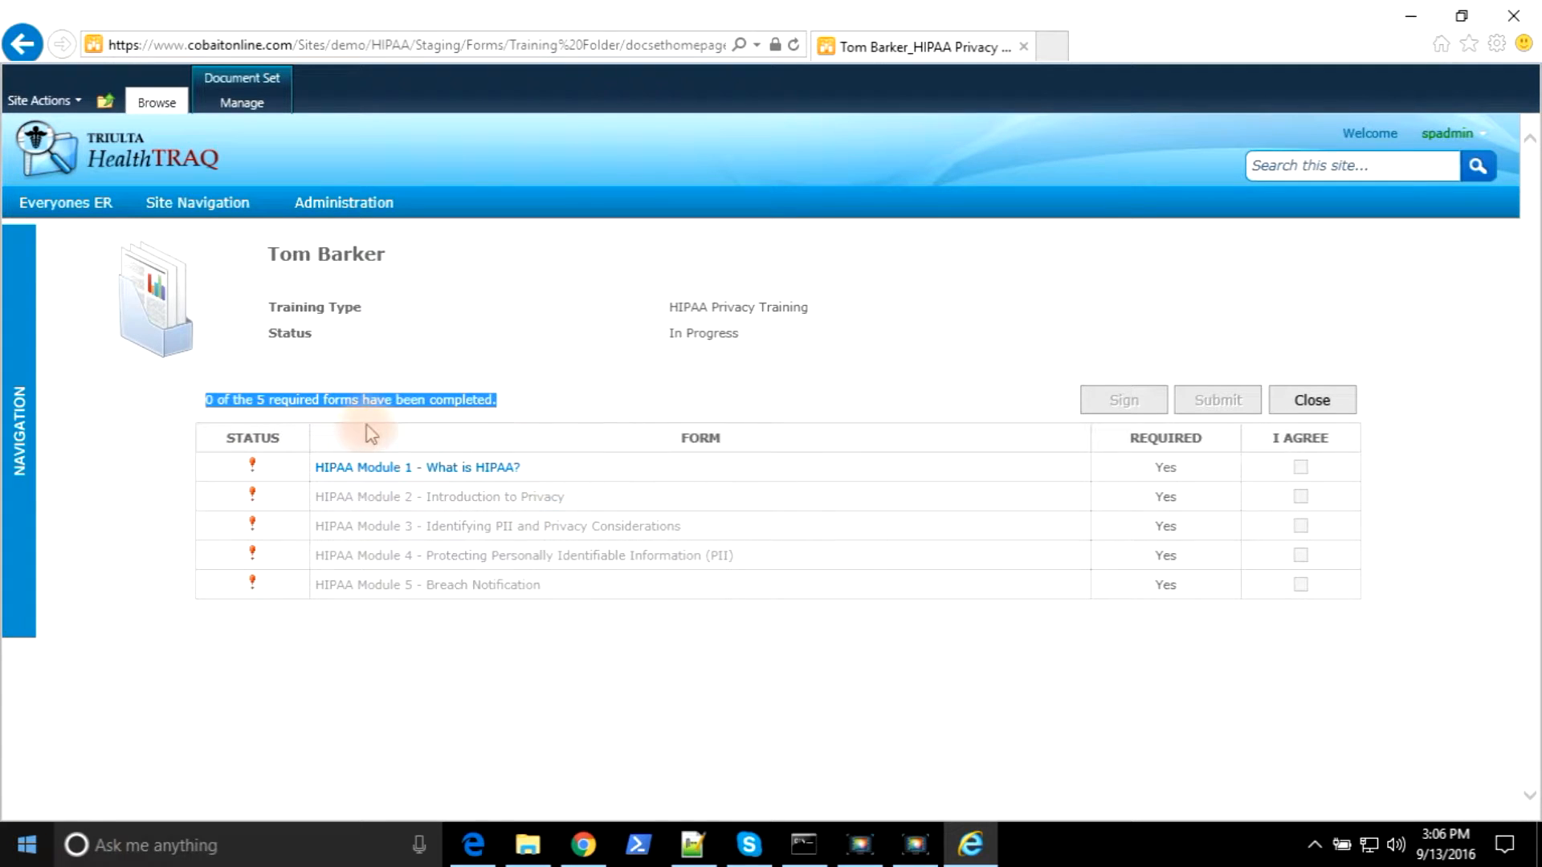
click(387, 469)
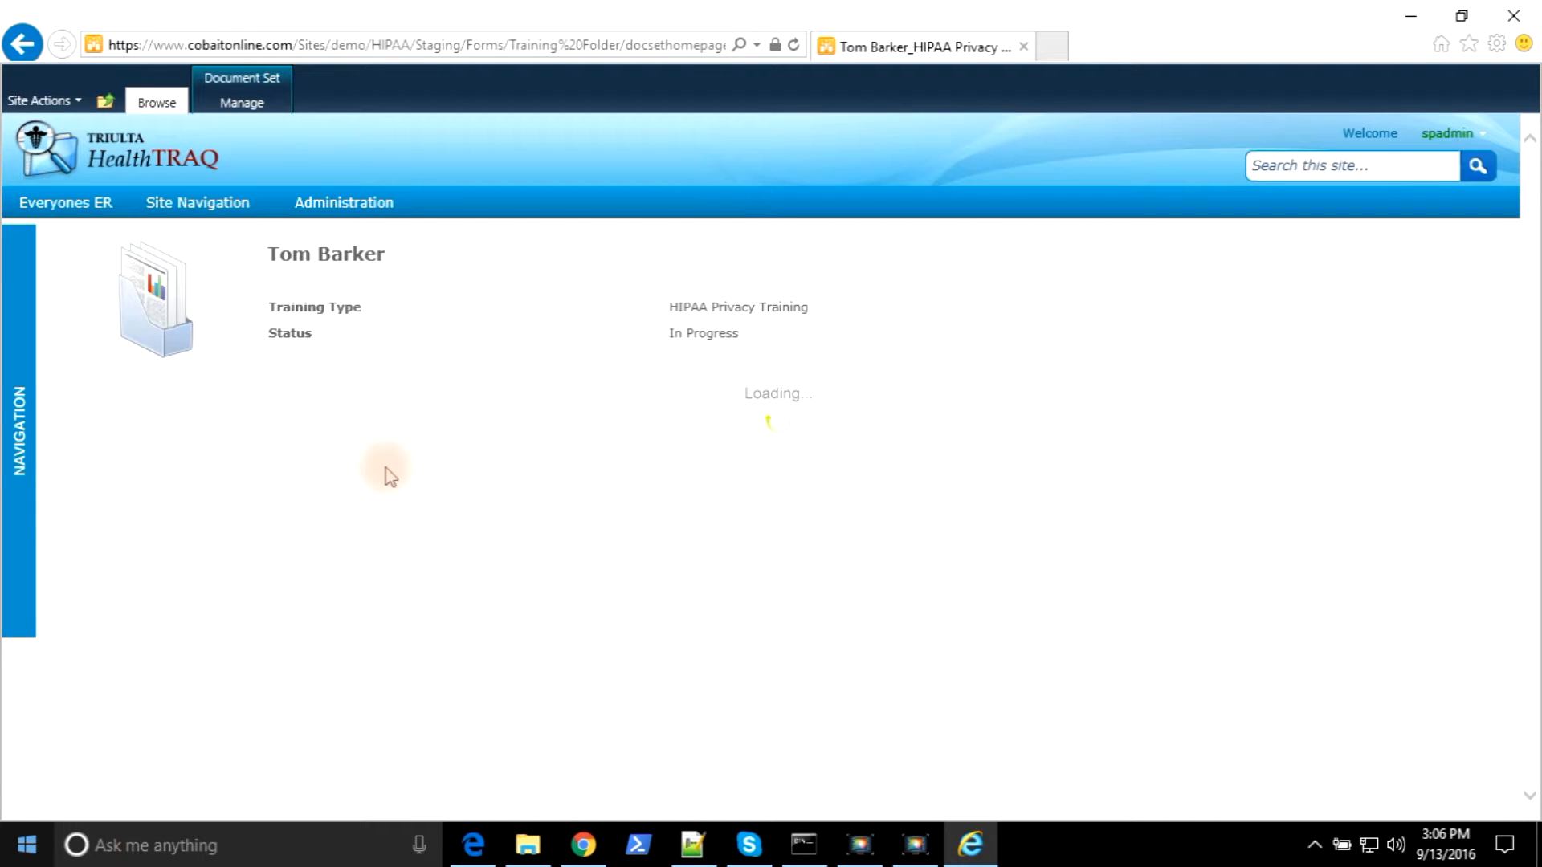
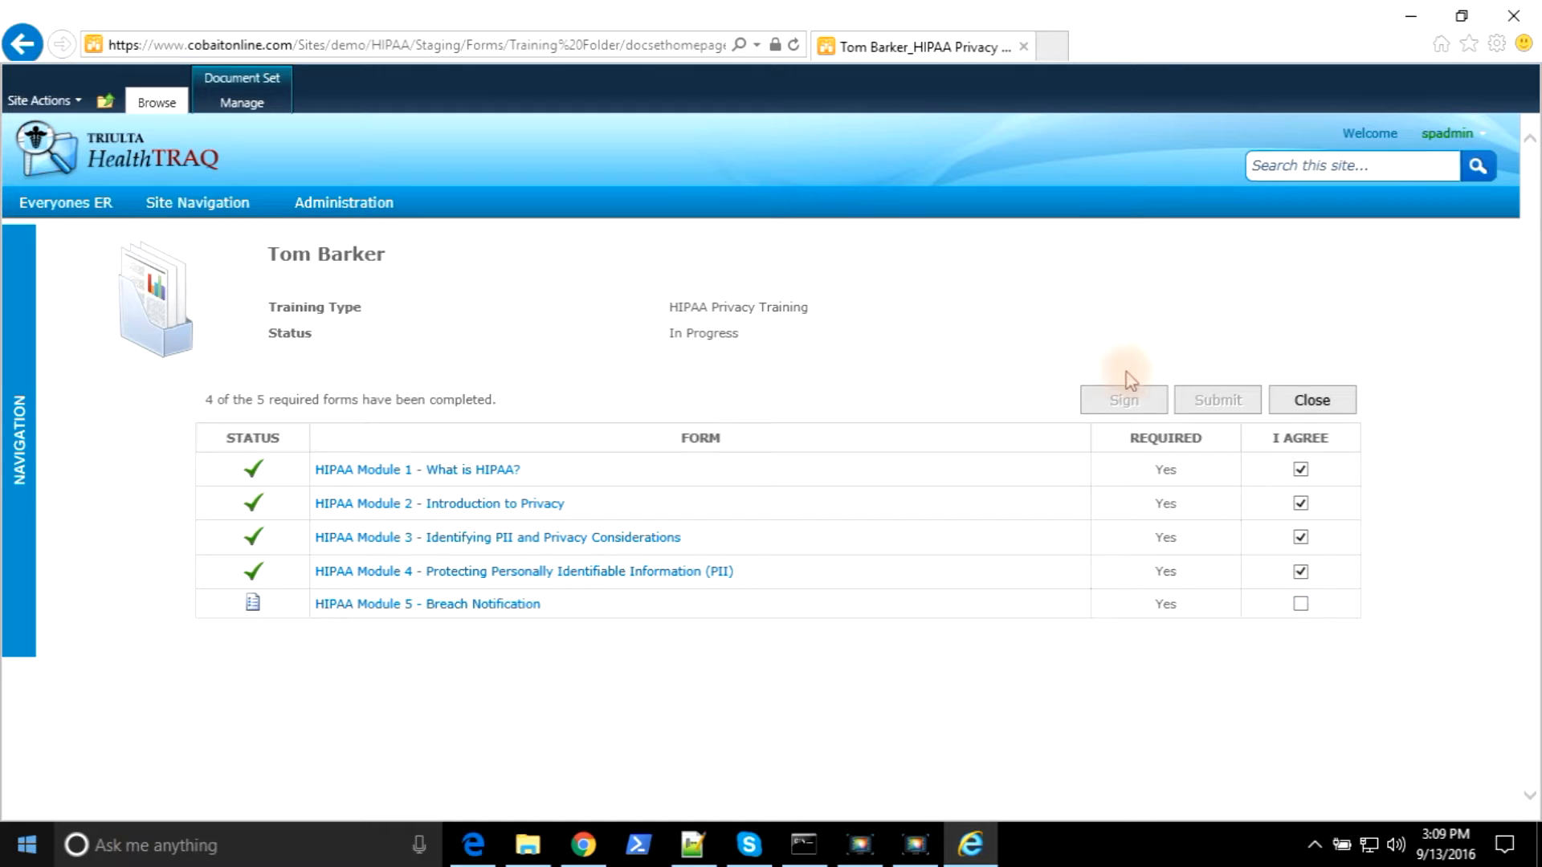
- Agree to HIPAA Module 5 - Breach Notification and open the signature form for the completed modules
click(1301, 604)
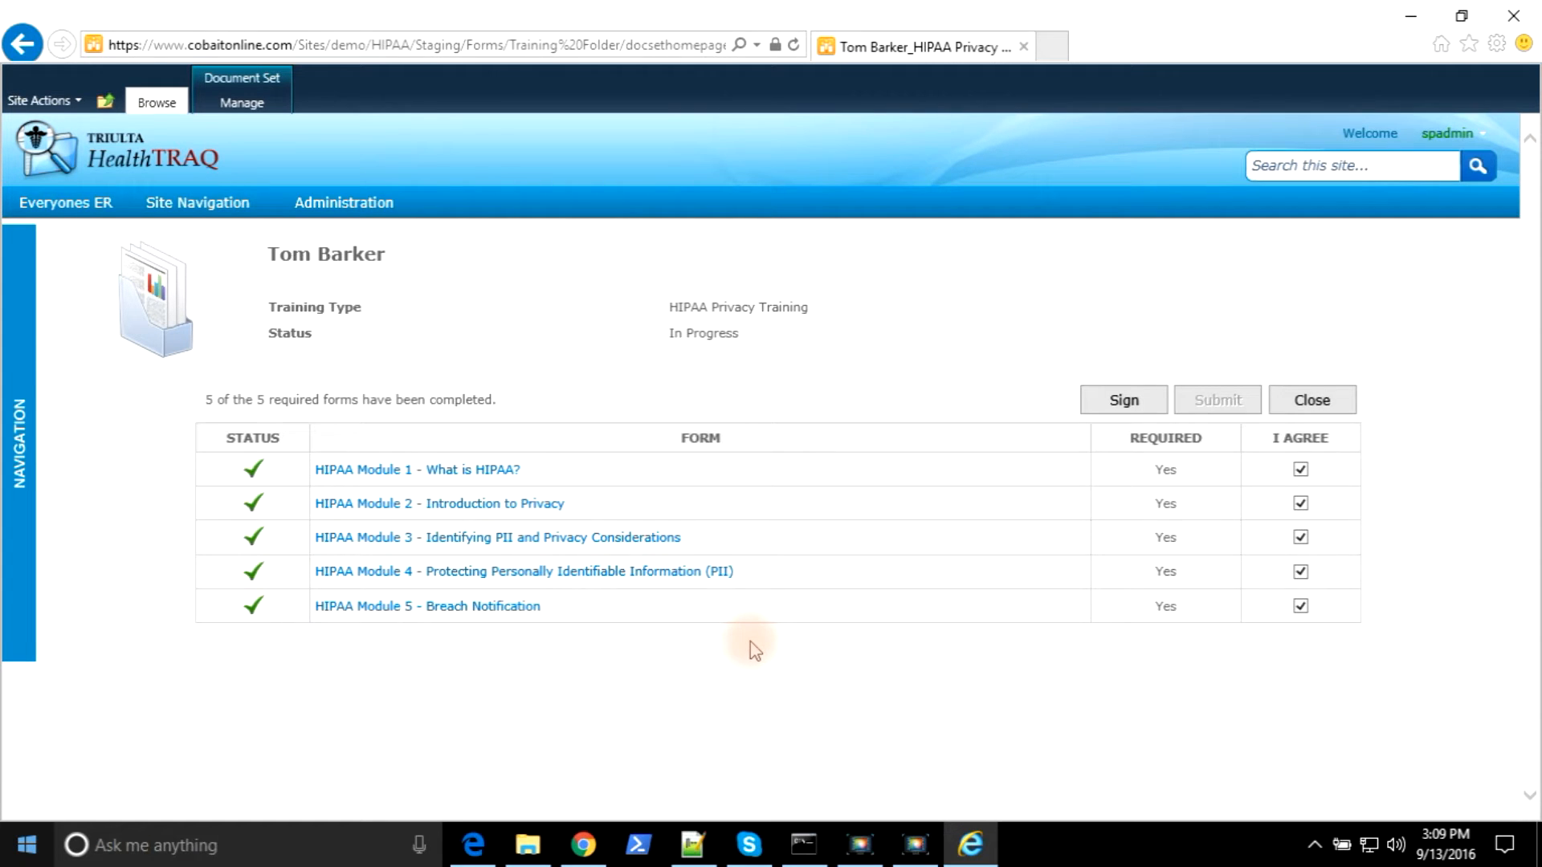
click(1126, 409)
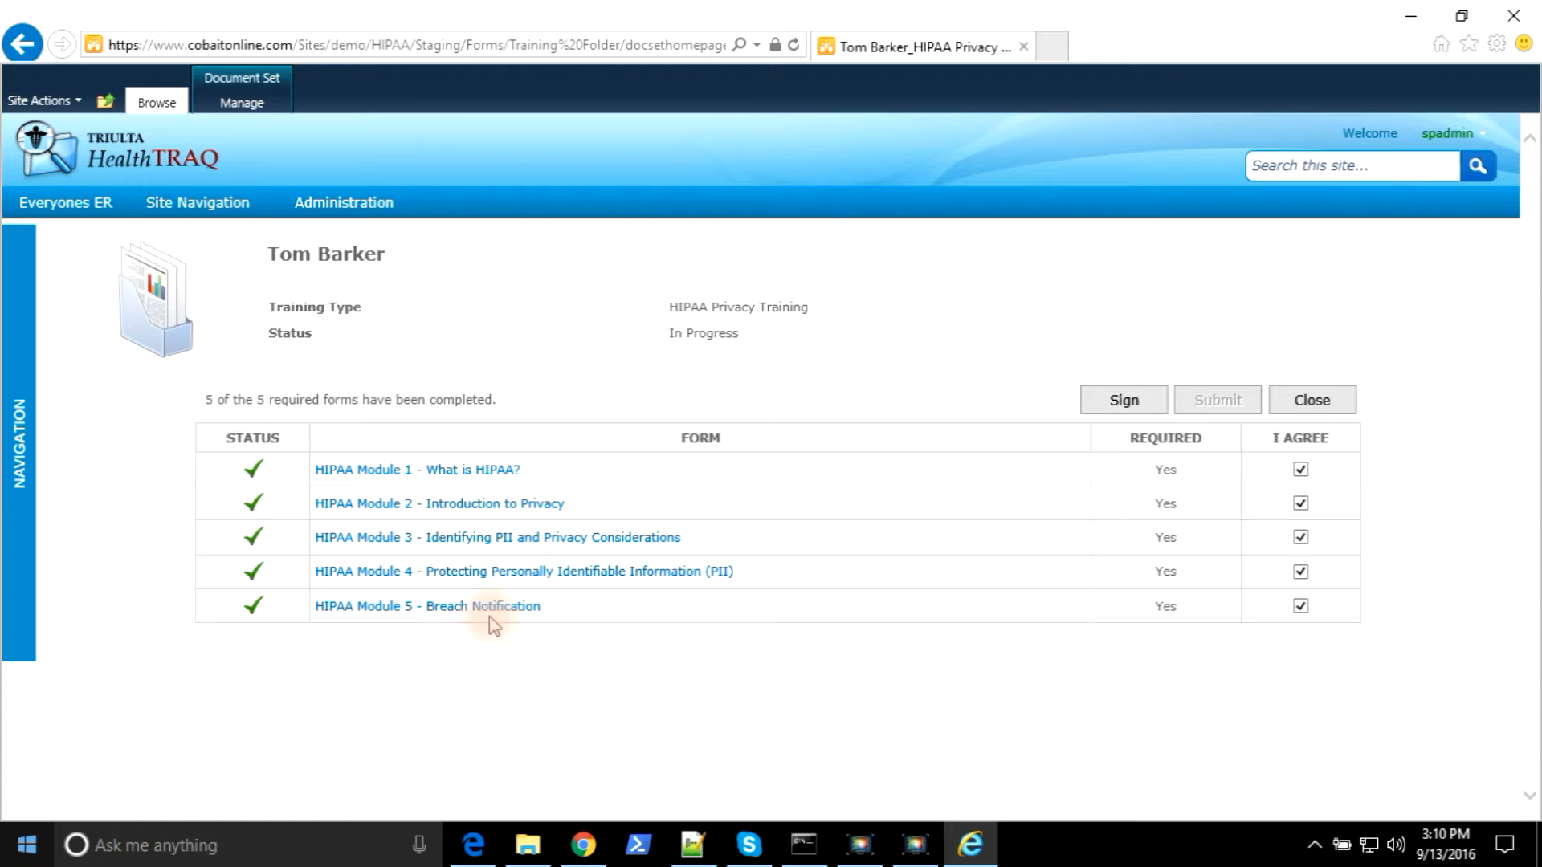
click(1123, 402)
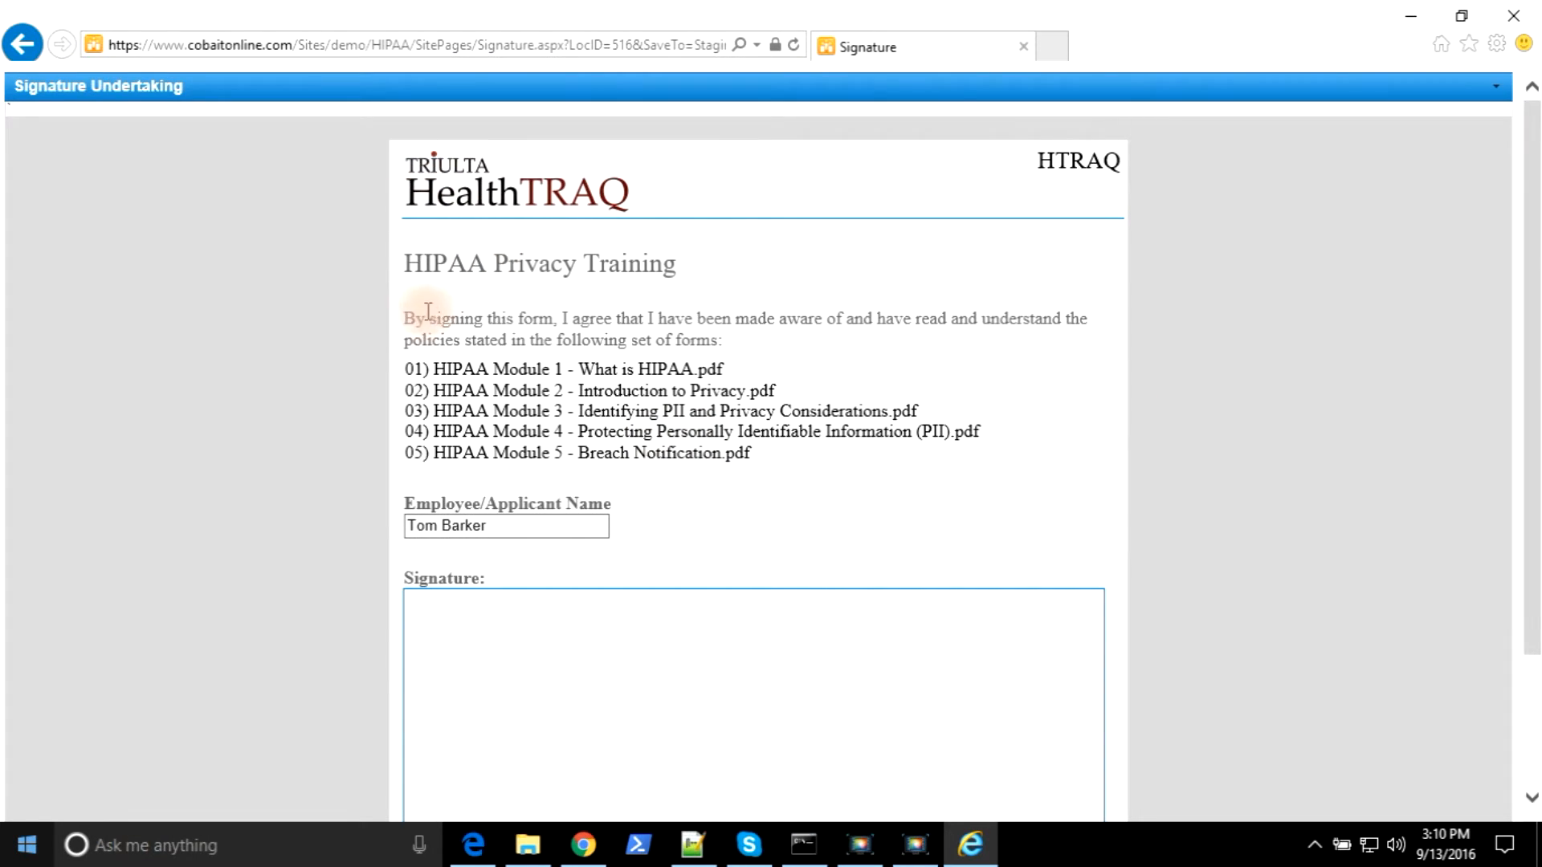
- Review the HIPAA Privacy Training form's title, module list and applicant name, and draw the employee's full name as the signature
drag(640, 193, 402, 185)
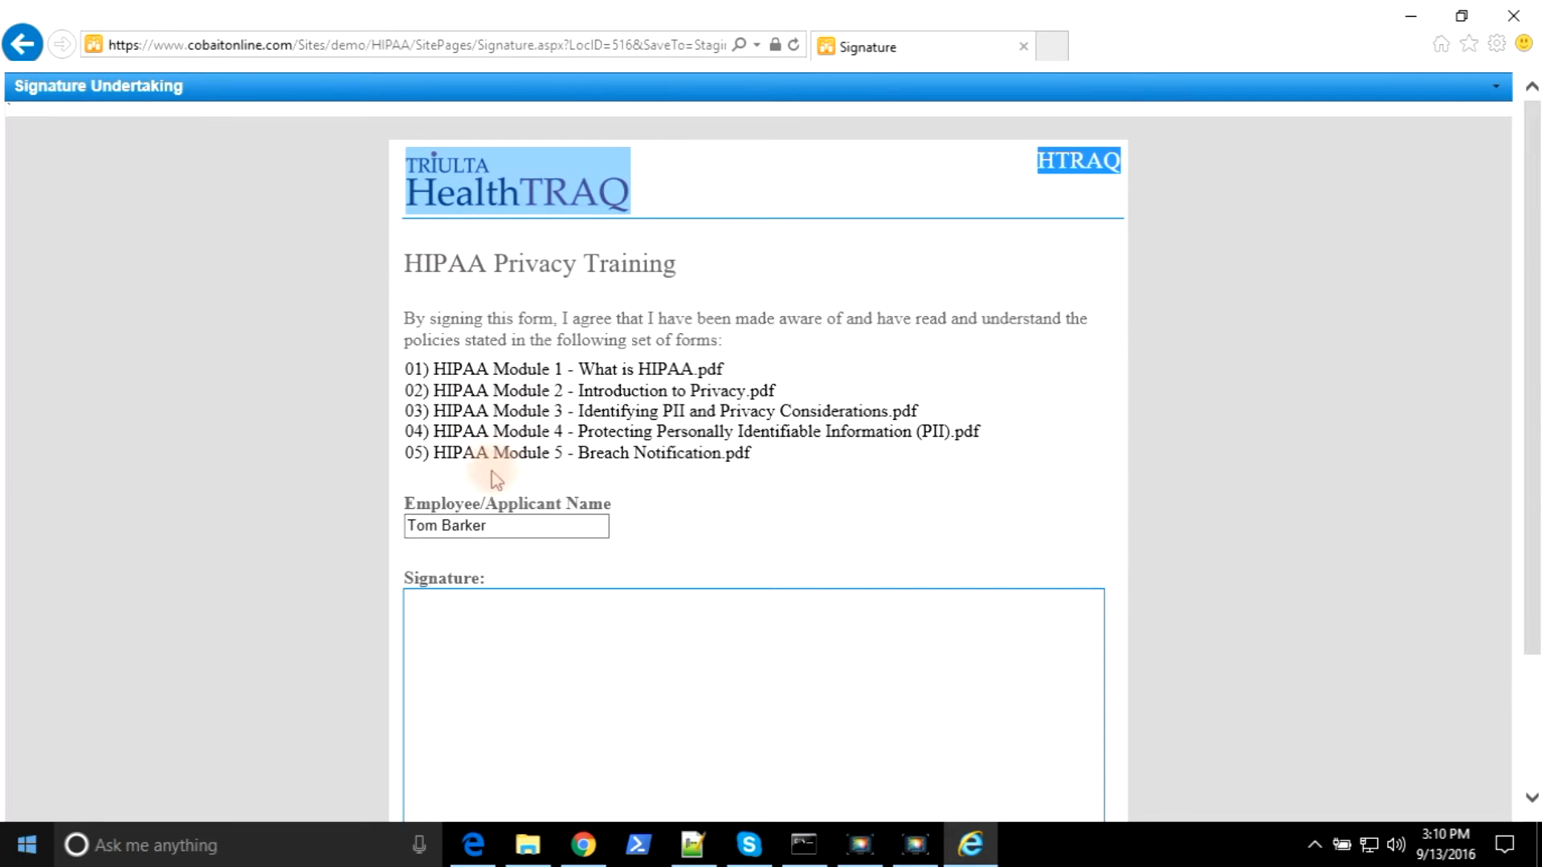
triple_click(423, 263)
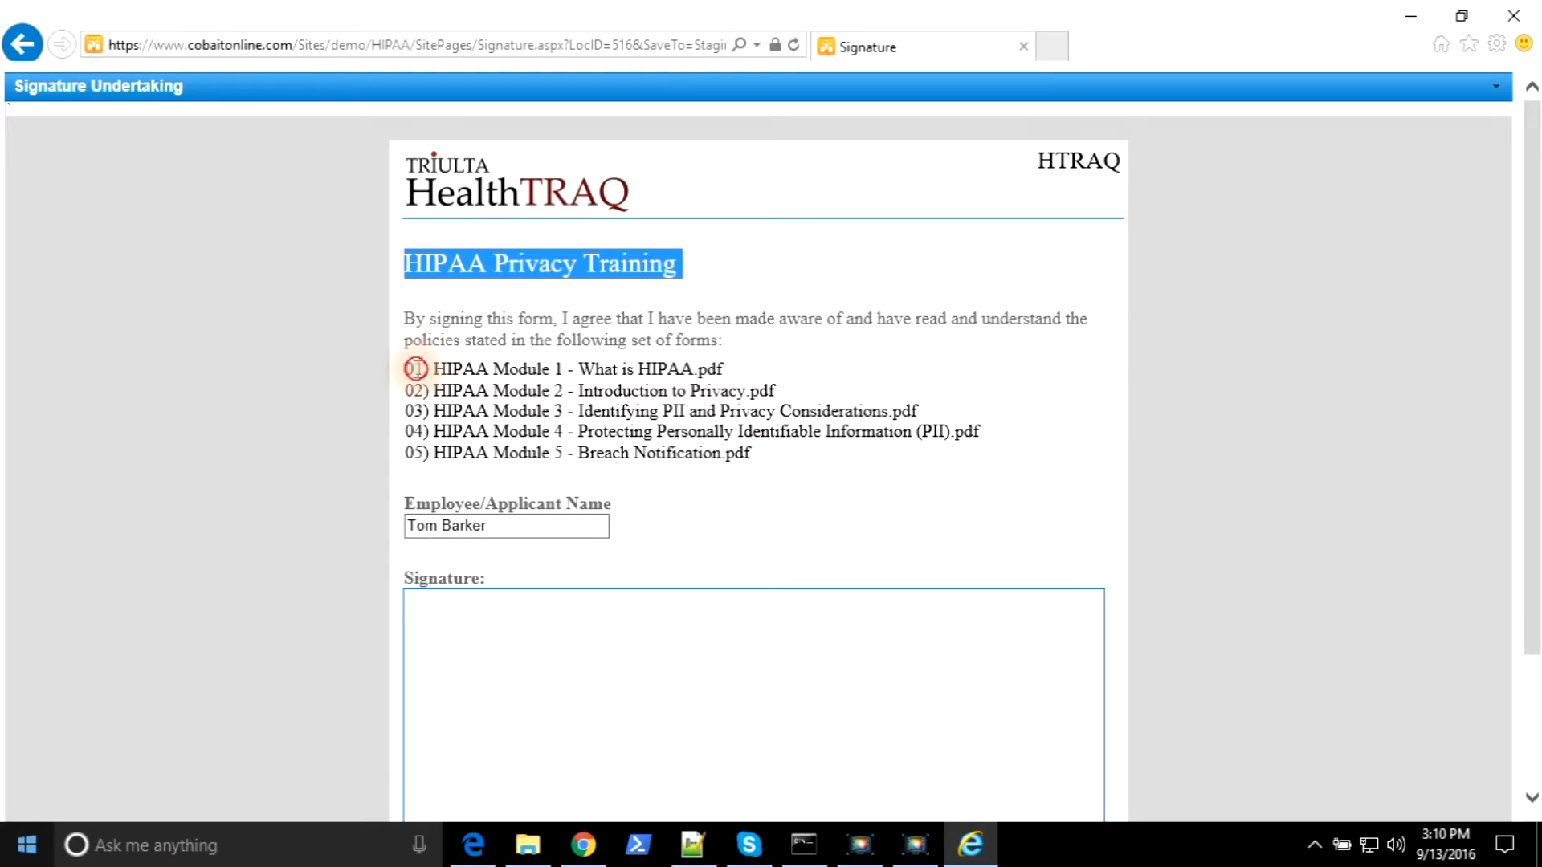
drag(416, 369, 836, 485)
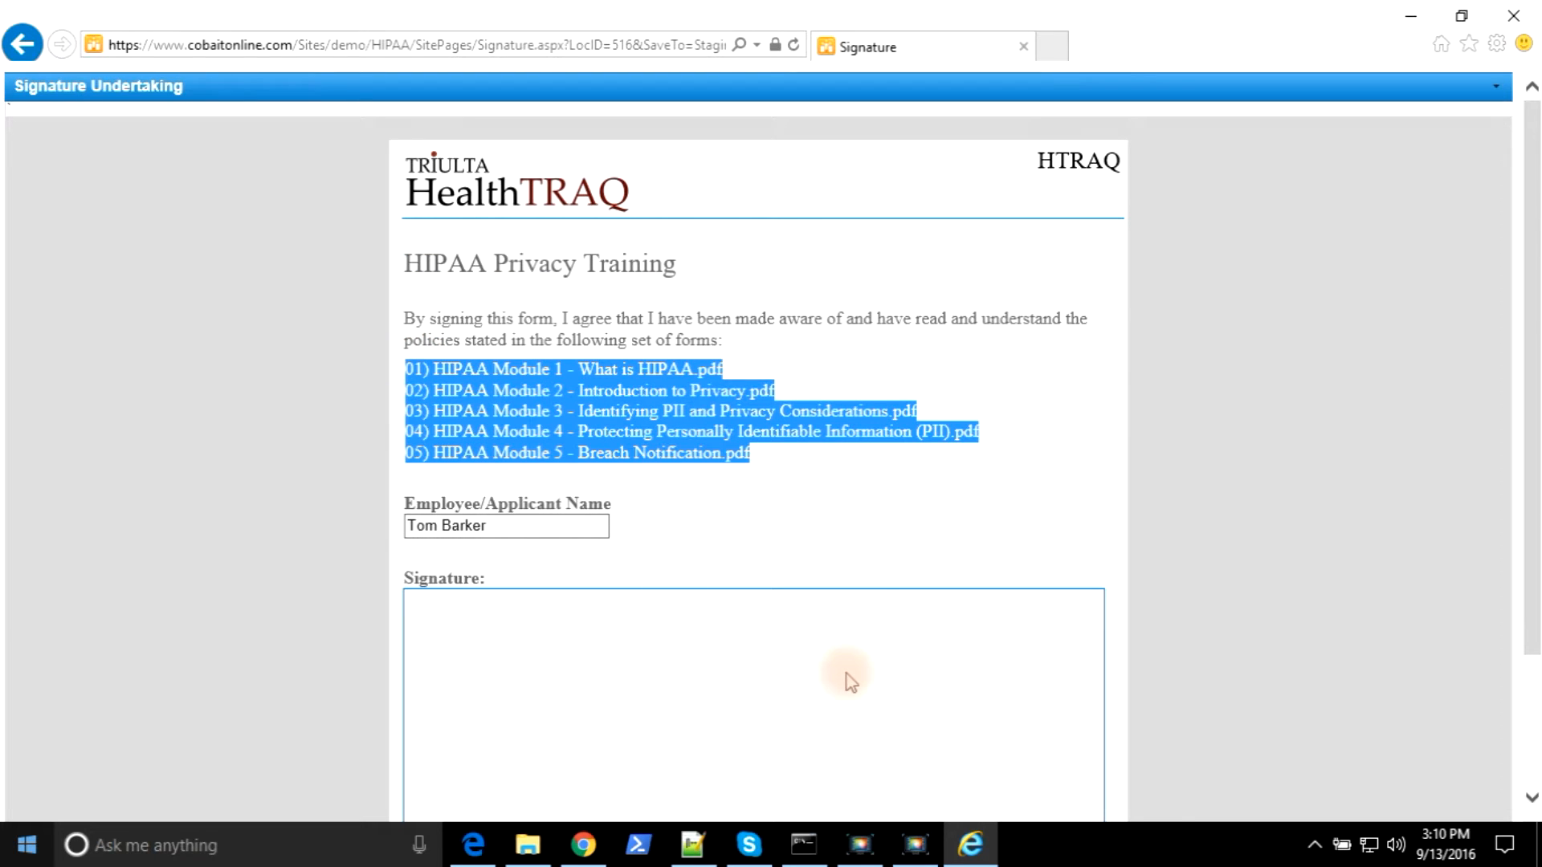
drag(490, 526, 295, 526)
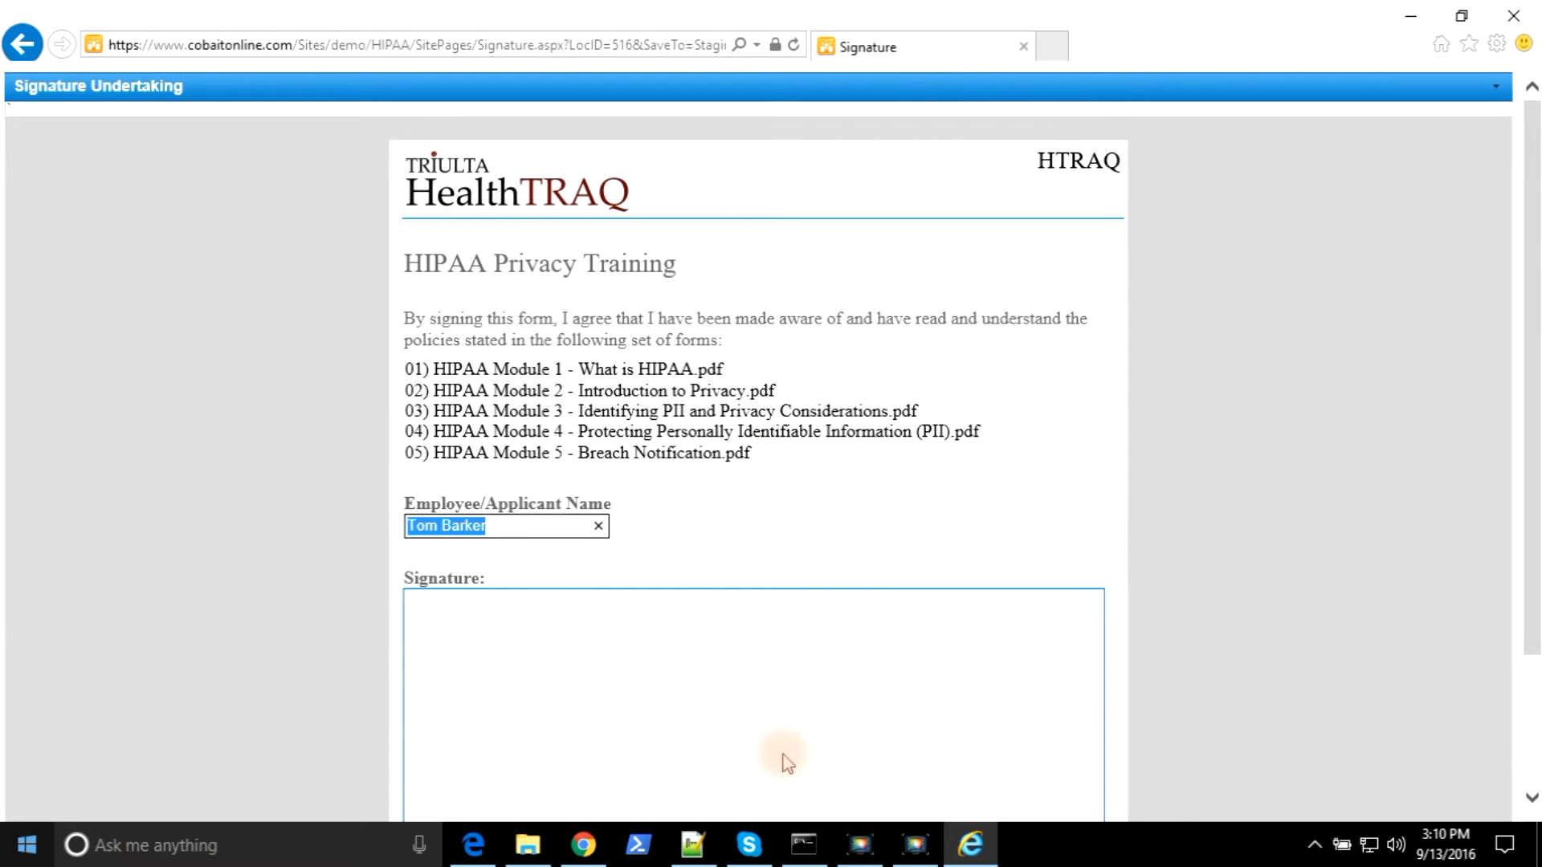
scroll(764, 643, down, 2)
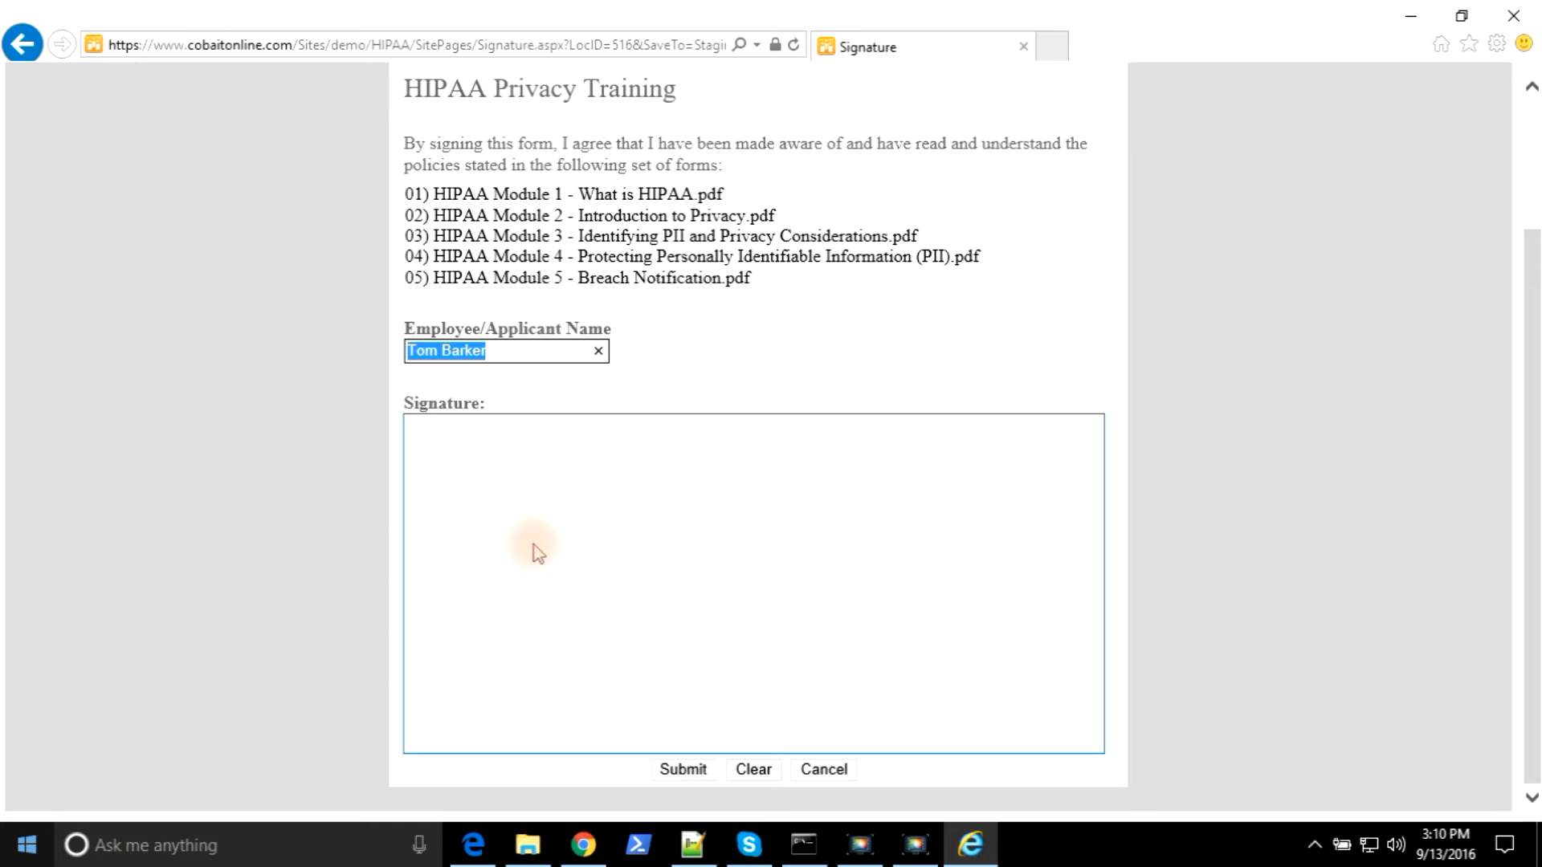
mouse_move(492, 496)
mouse_down()
mouse_move(649, 482)
mouse_move(577, 594)
mouse_move(630, 571)
mouse_move(673, 591)
mouse_up()
mouse_move(771, 492)
mouse_down()
mouse_move(802, 557)
mouse_move(769, 572)
mouse_up()
mouse_move(855, 539)
mouse_down()
mouse_move(845, 555)
mouse_move(880, 551)
mouse_up()
drag(896, 496, 950, 628)
mouse_move(944, 560)
mouse_down()
mouse_move(908, 583)
mouse_move(971, 561)
mouse_move(1084, 562)
mouse_up()
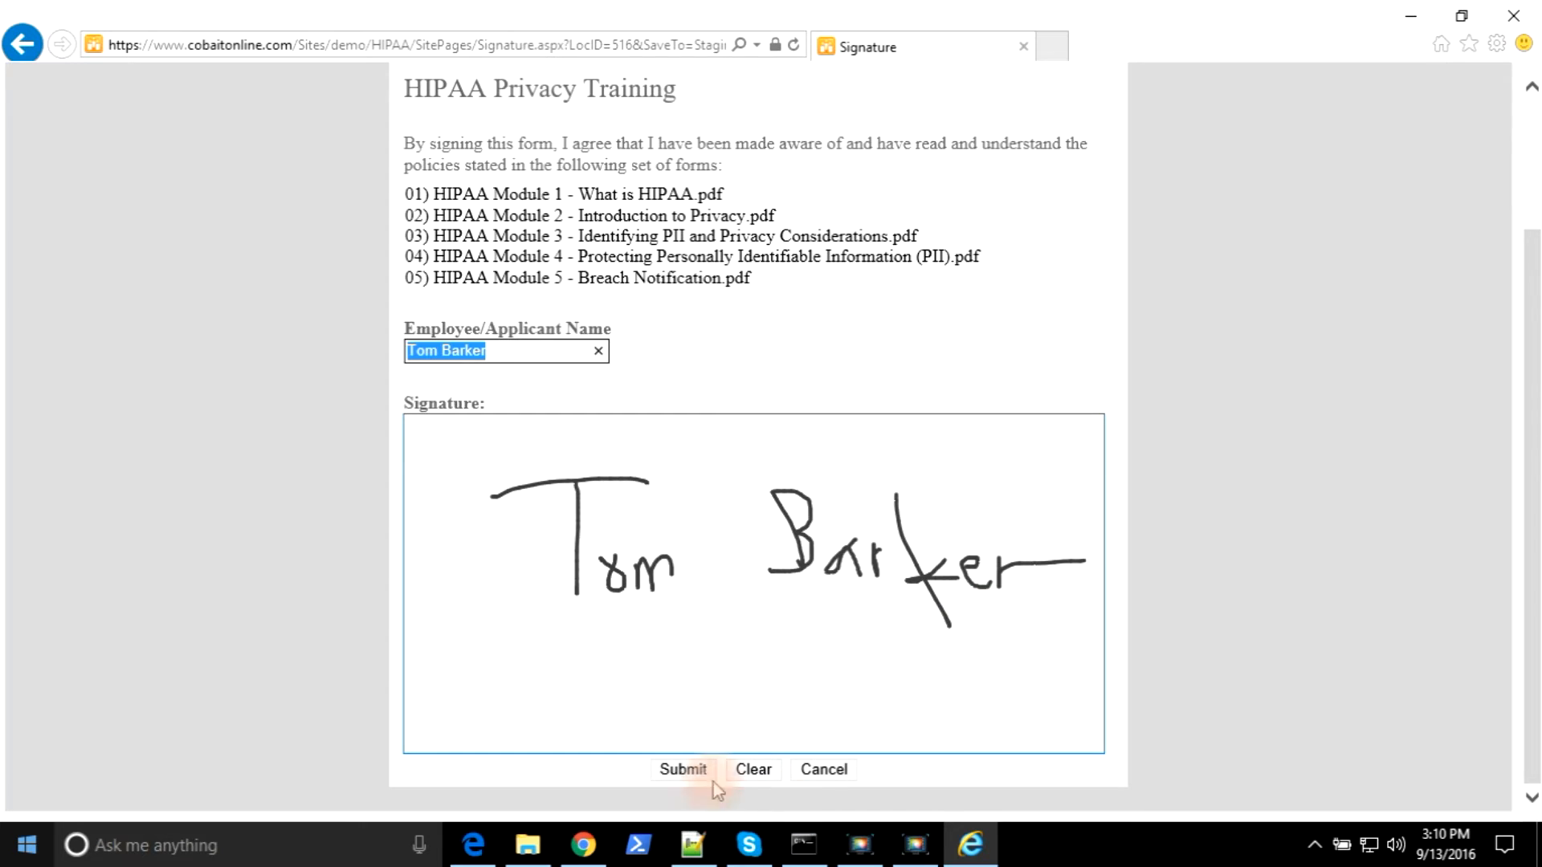
- Submit the signed form and choose to print the certificate of completion
click(681, 773)
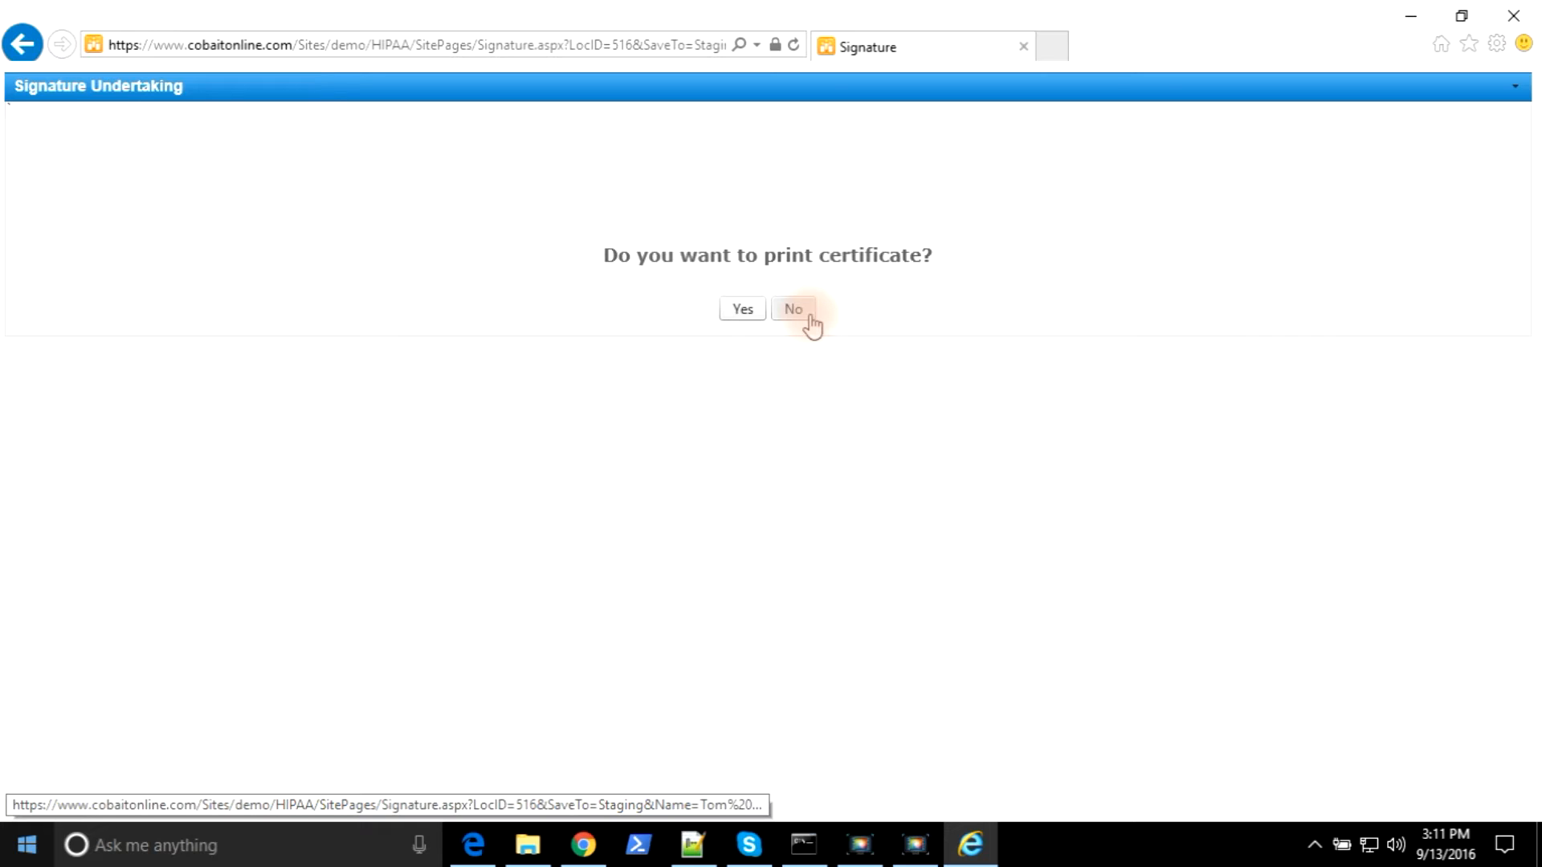
click(743, 313)
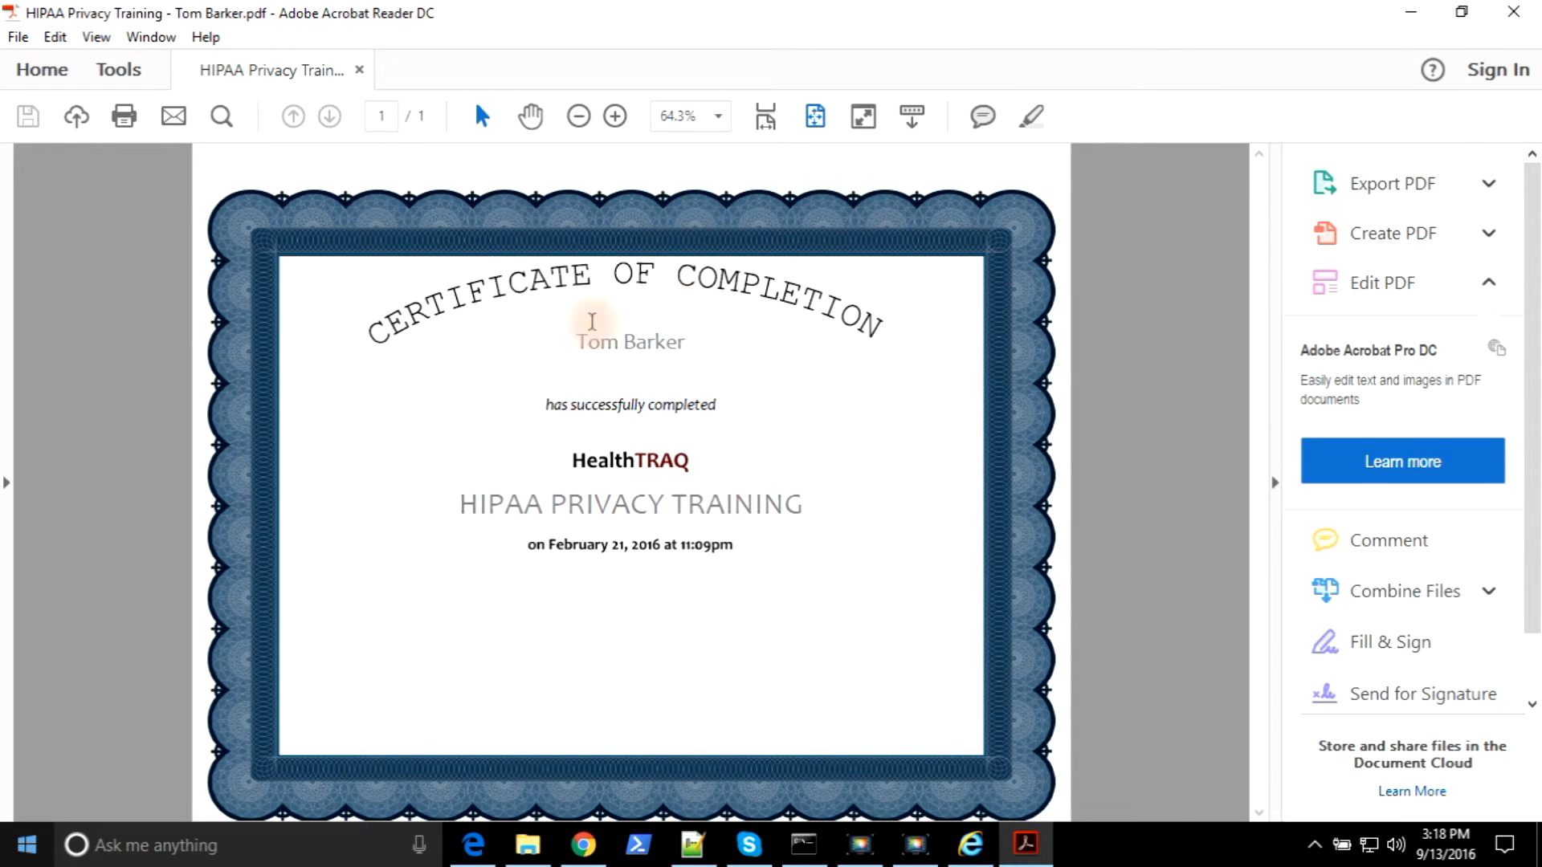
- Check the employee name, training title and completion date on the certificate, and close the certificate print page
drag(575, 341, 717, 340)
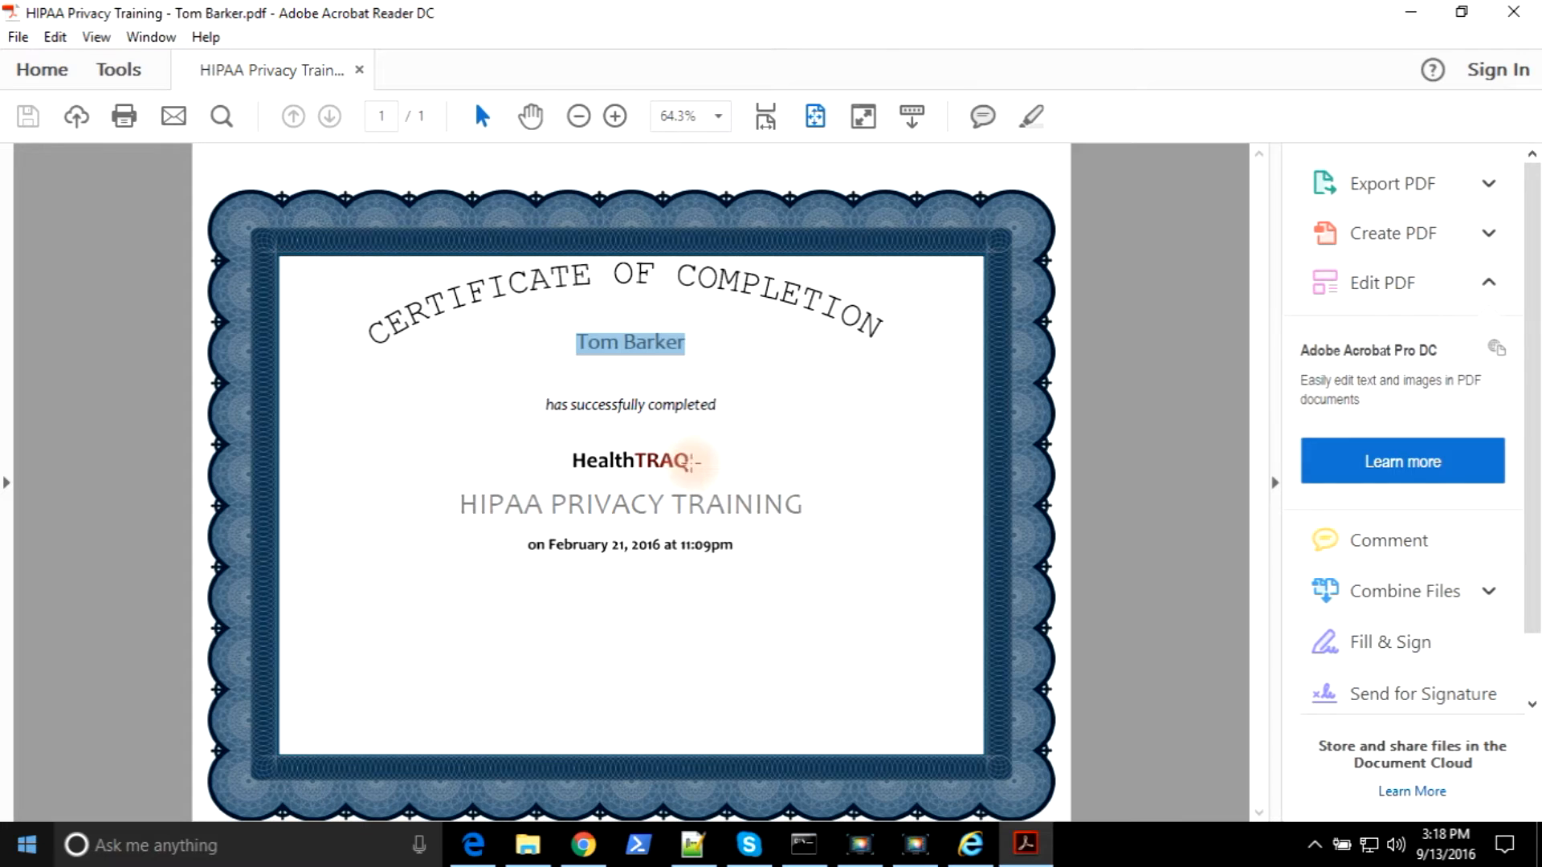
drag(469, 508, 989, 726)
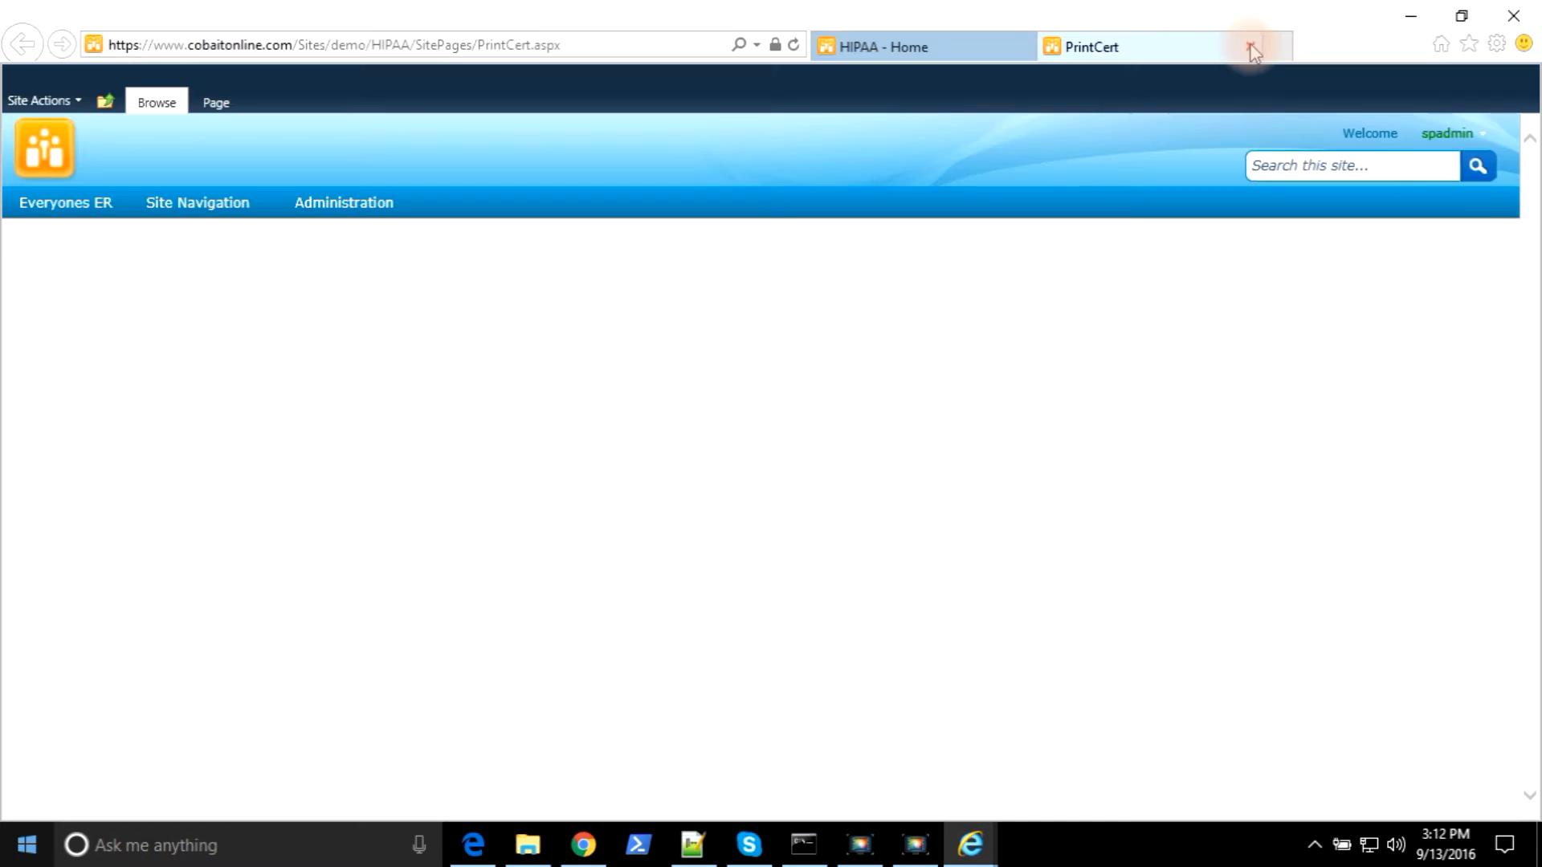
click(1250, 45)
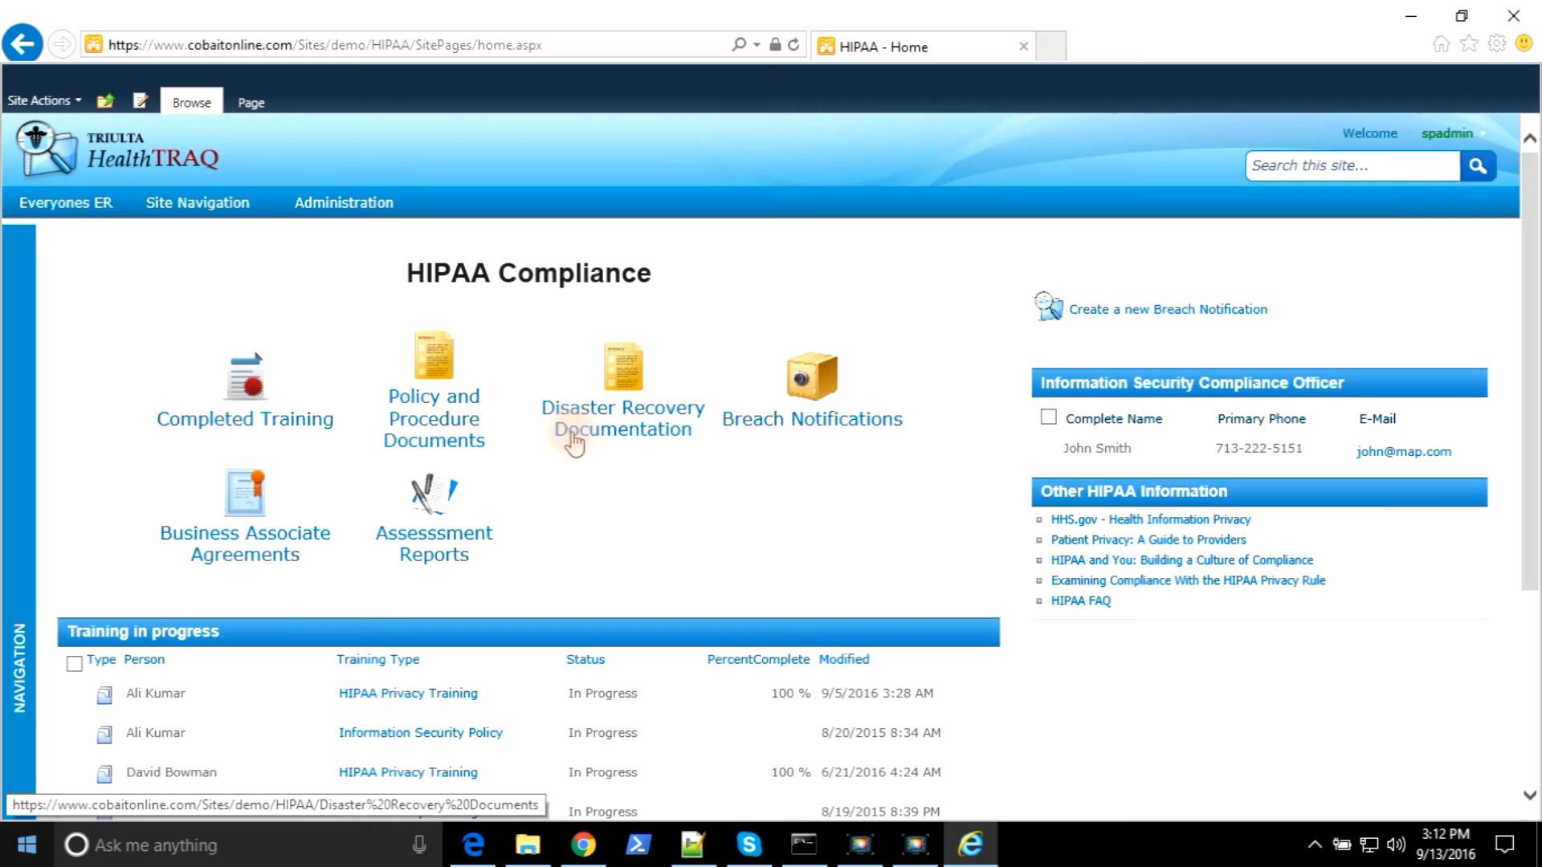
- Open the certified employee's HIPAA Privacy Training from the training in progress list and submit the completed training
scroll(902, 487, down, 1)
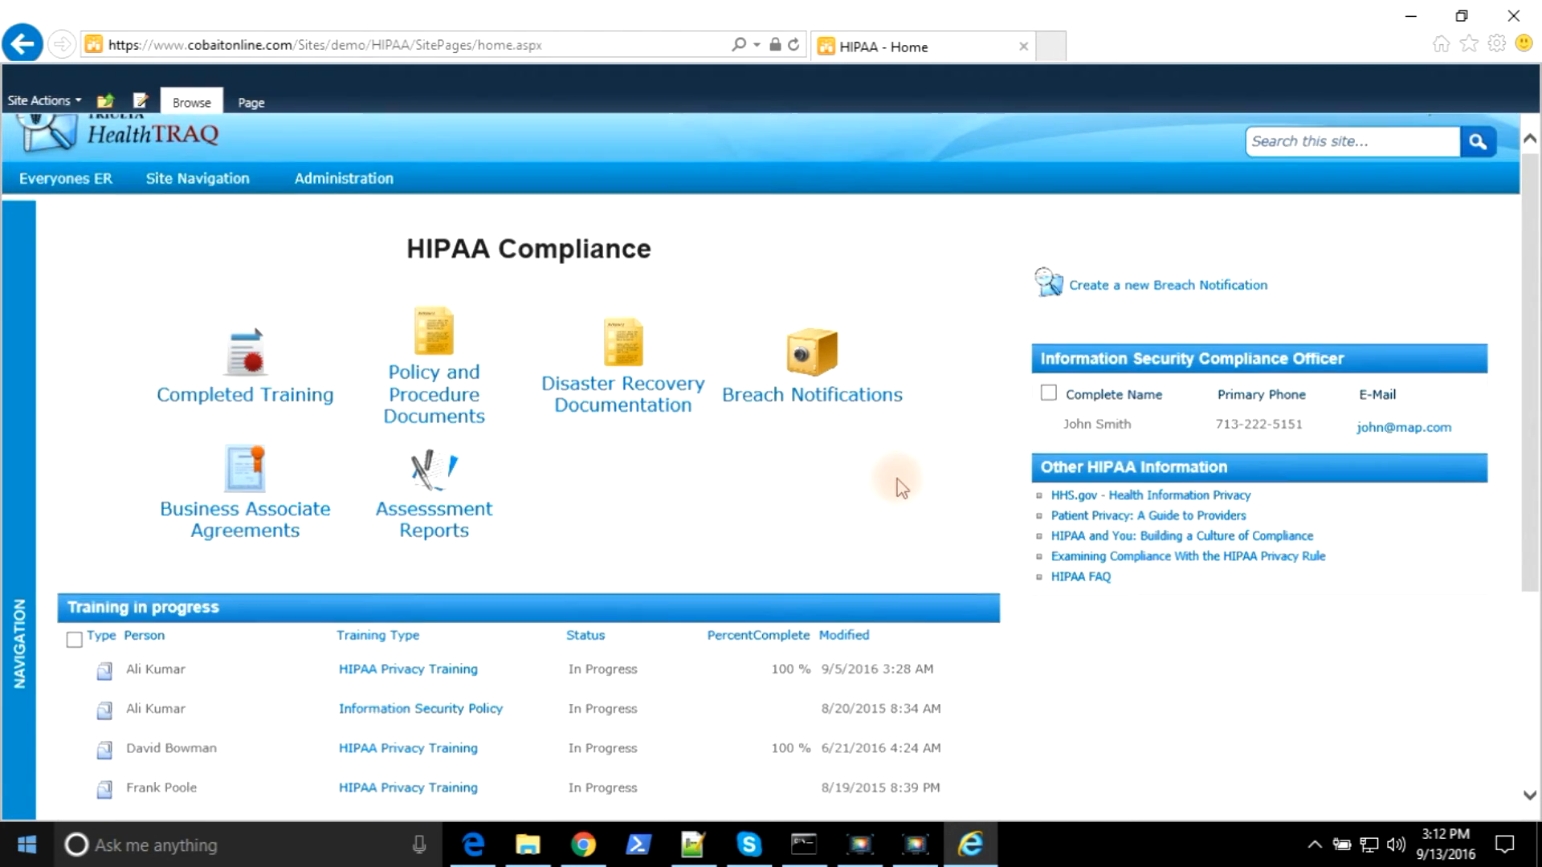
scroll(902, 487, down, 3)
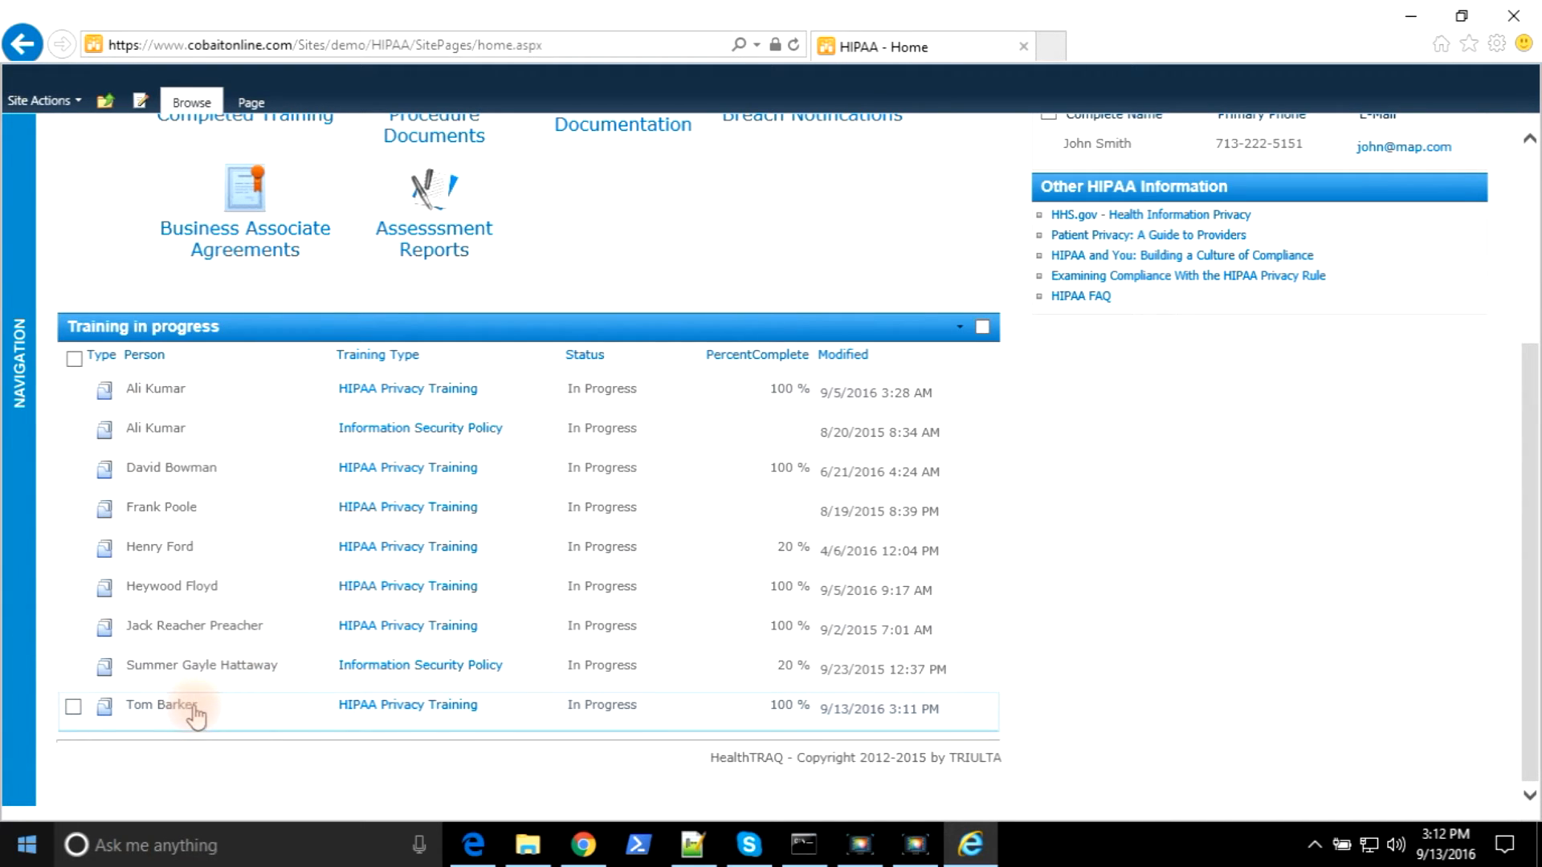
scroll(330, 430, up, 1)
scroll(330, 438, down, 1)
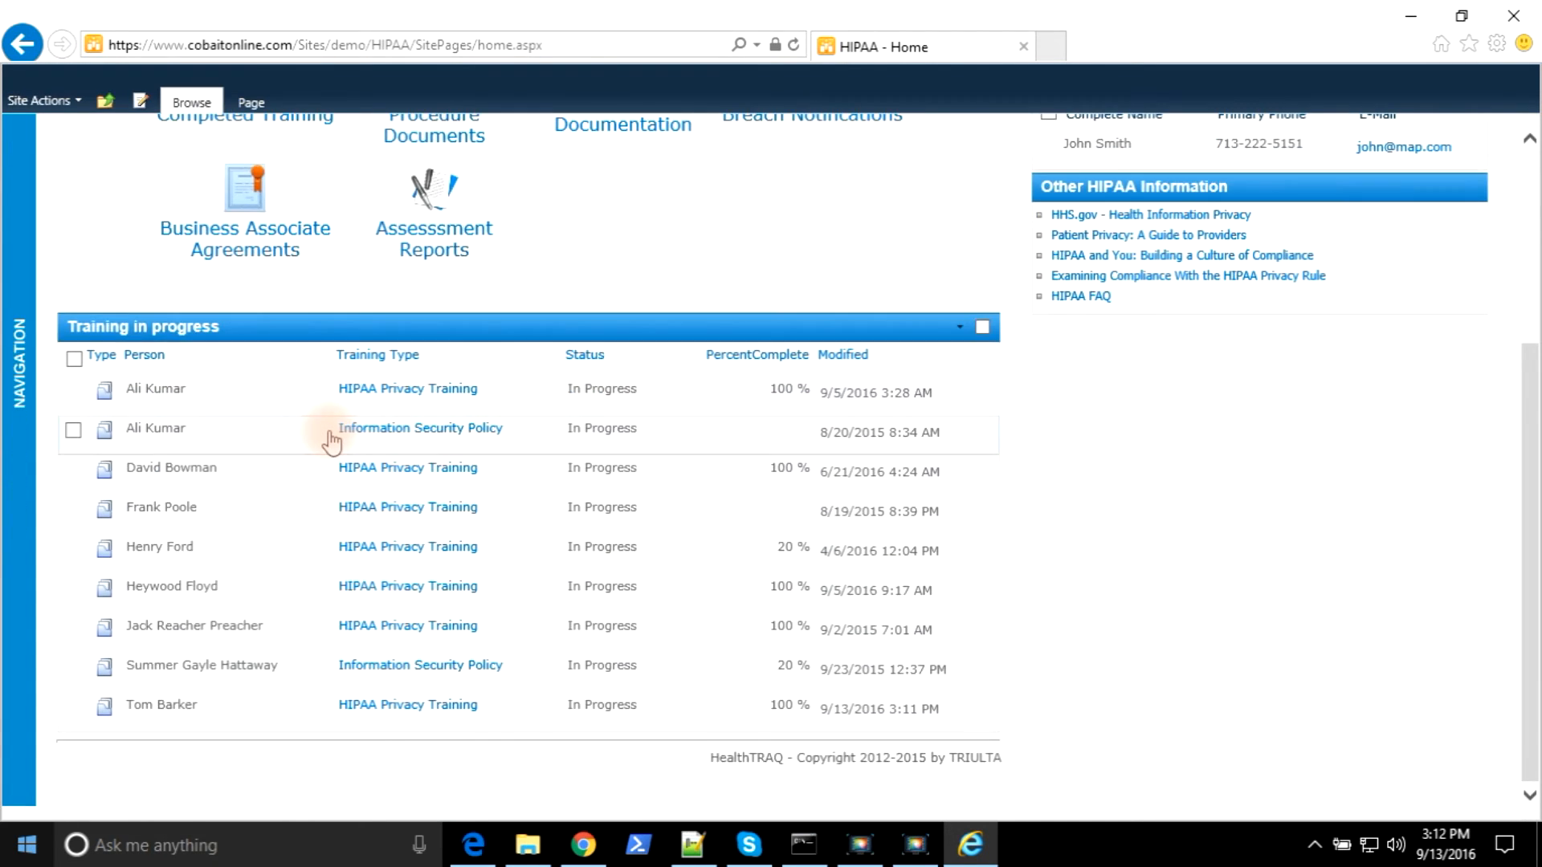
scroll(330, 433, up, 4)
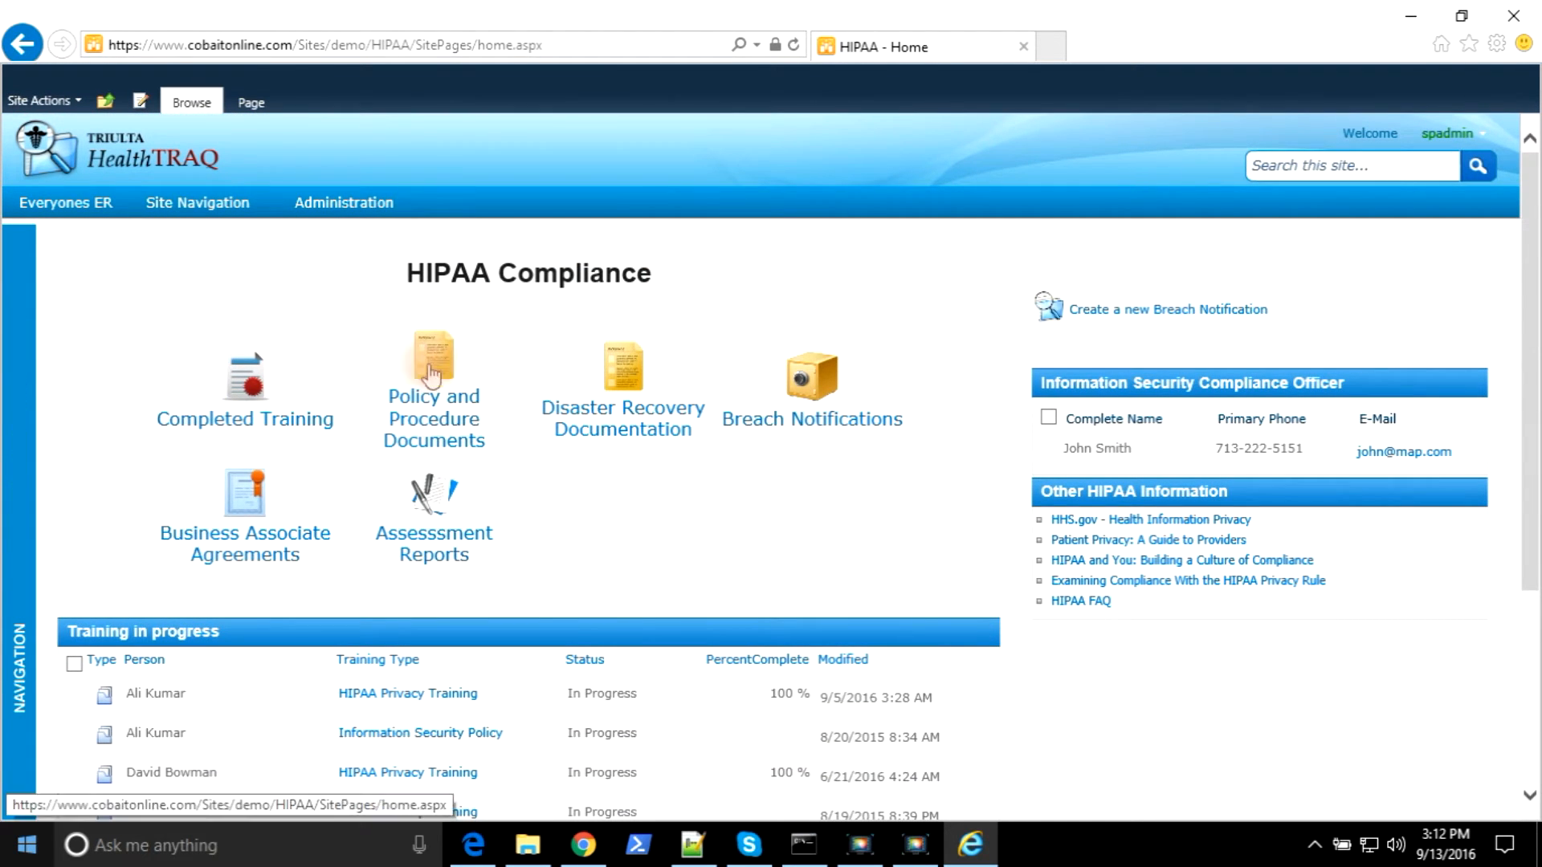
scroll(191, 551, down, 3)
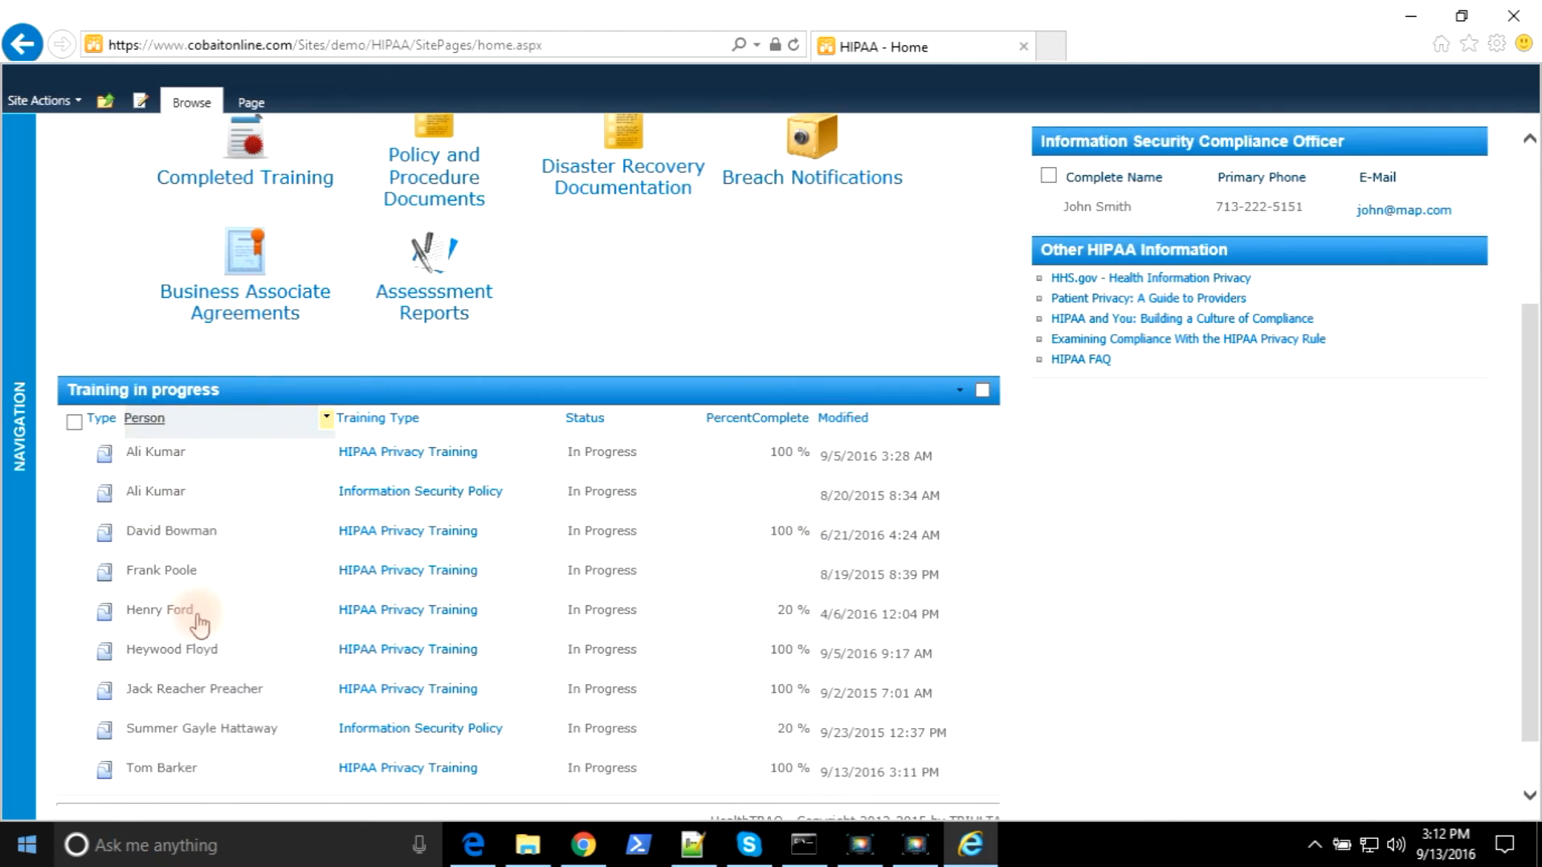
scroll(235, 758, down, 1)
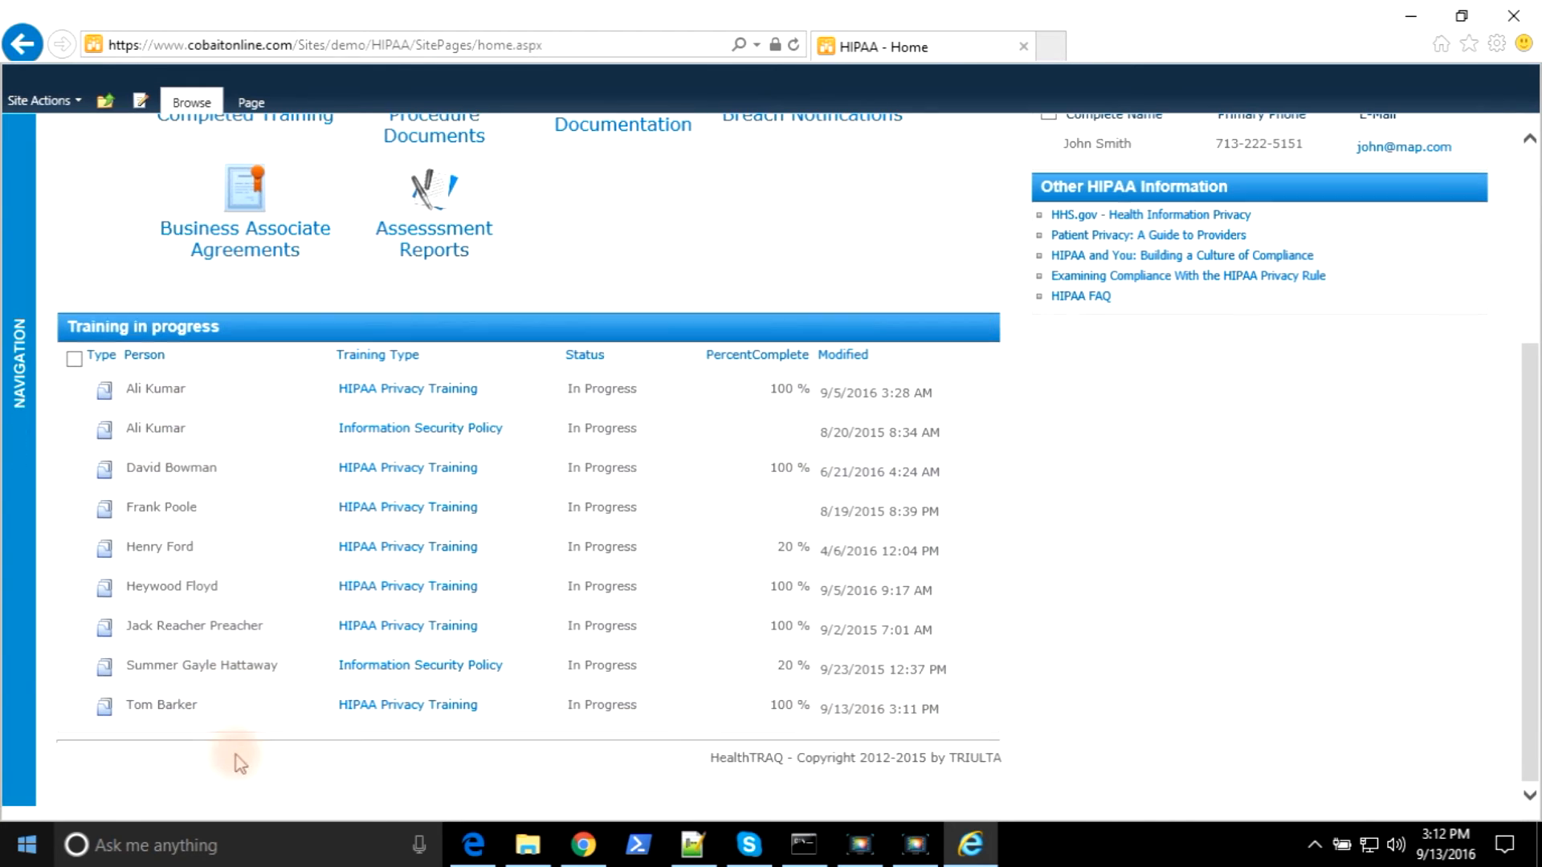
click(107, 712)
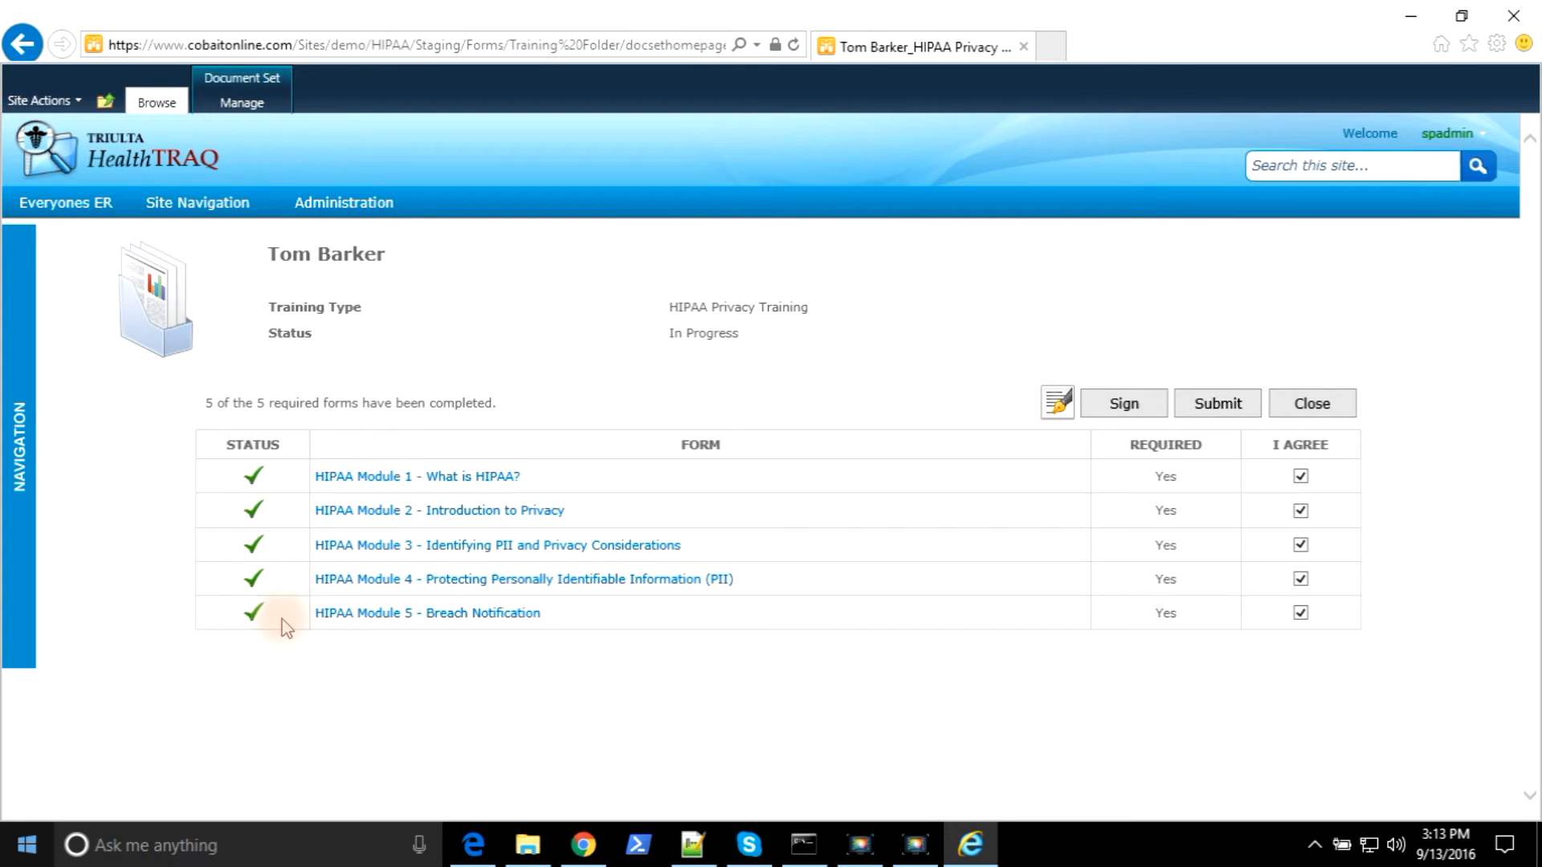
click(1217, 410)
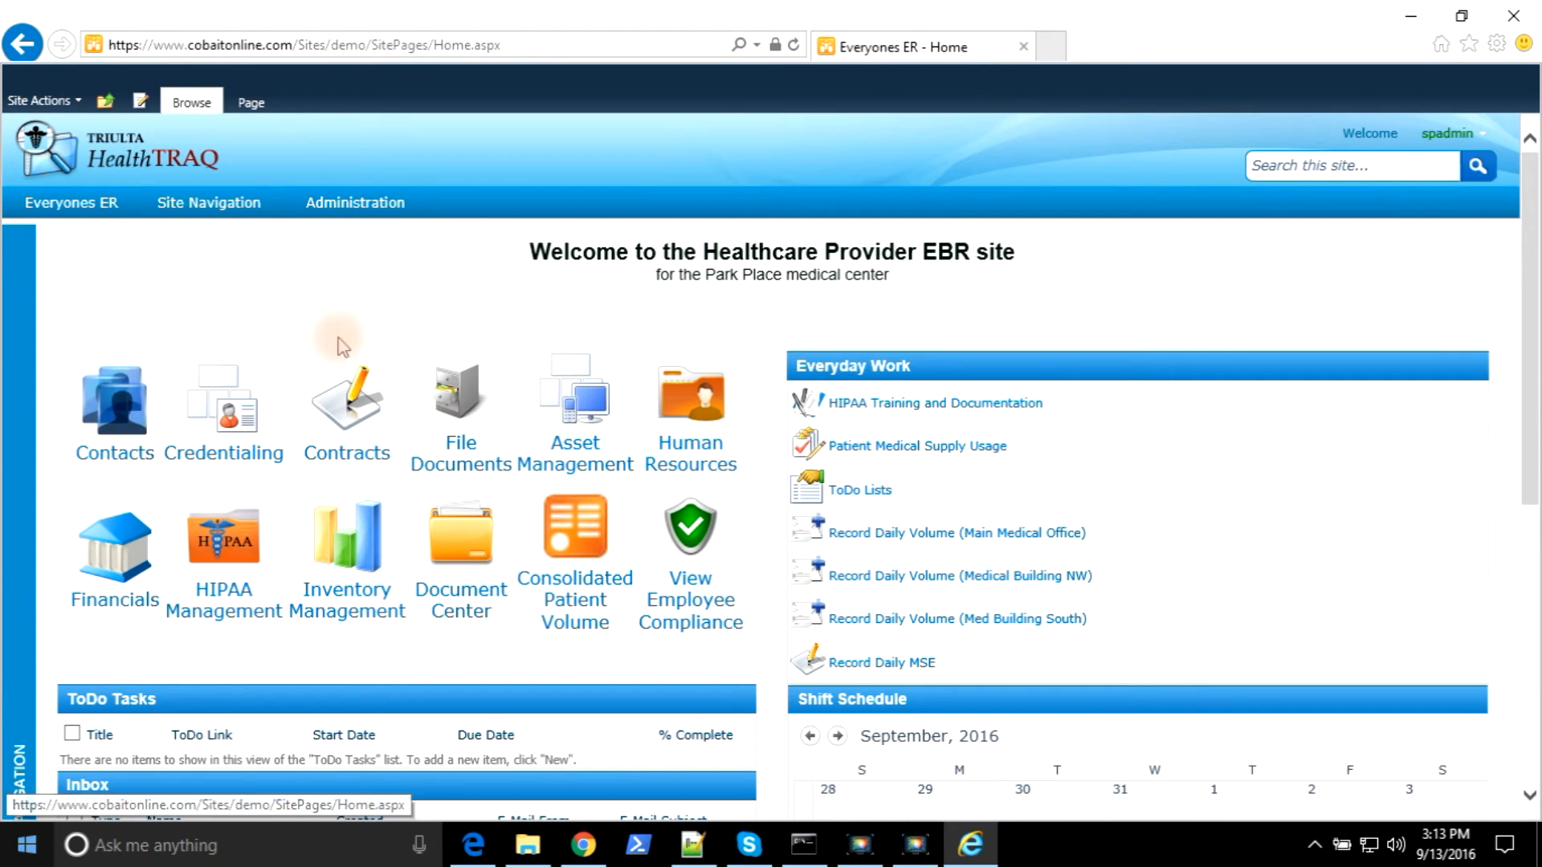
- Open HIPAA Training and Documentation from the everyday work links and check the employee list of training in progress
click(850, 410)
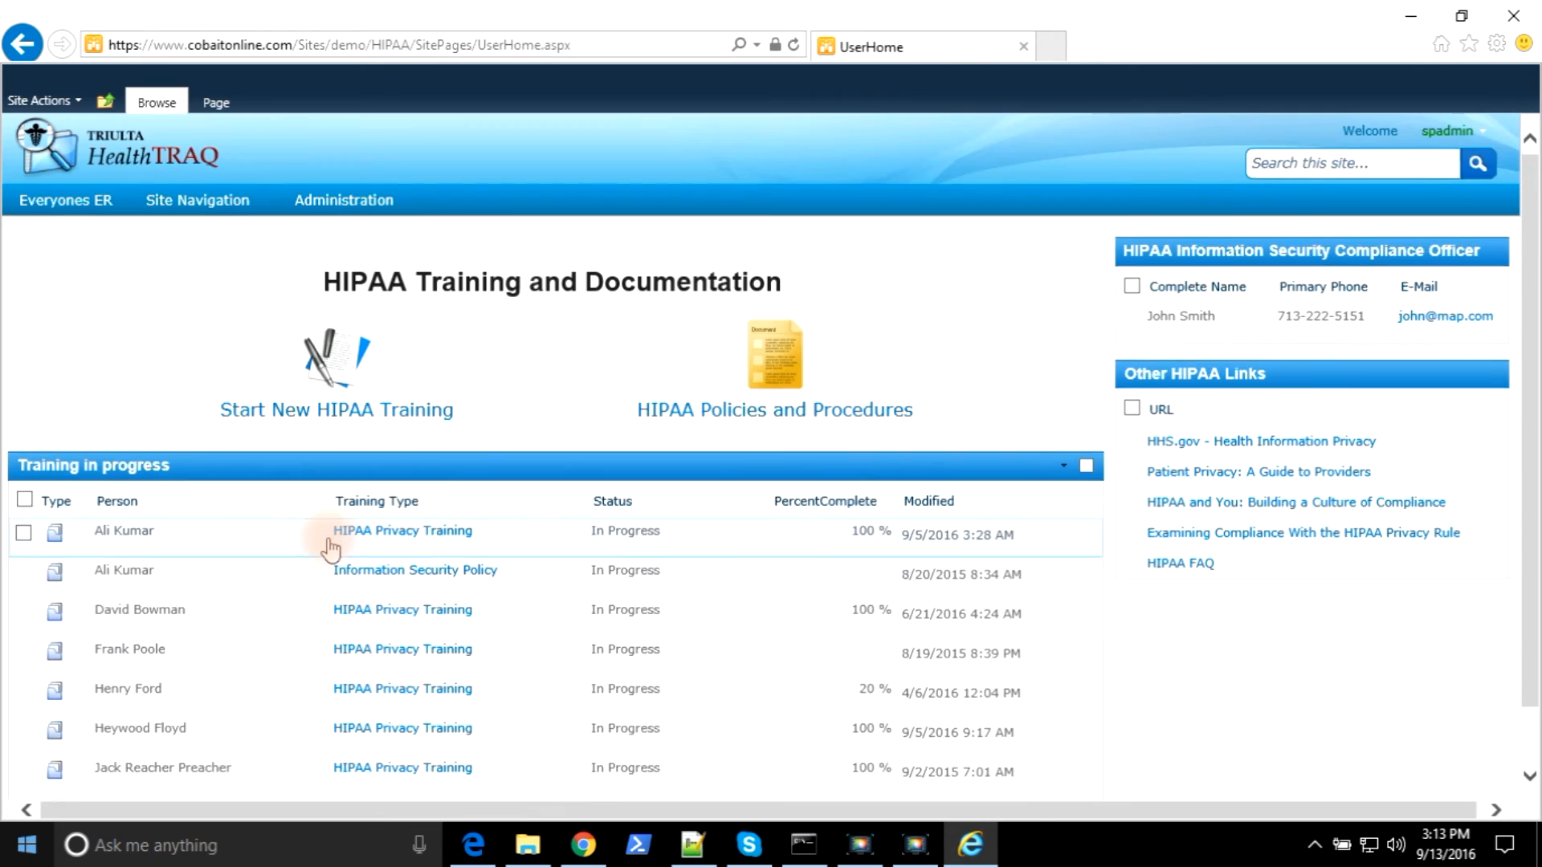
scroll(331, 550, down, 1)
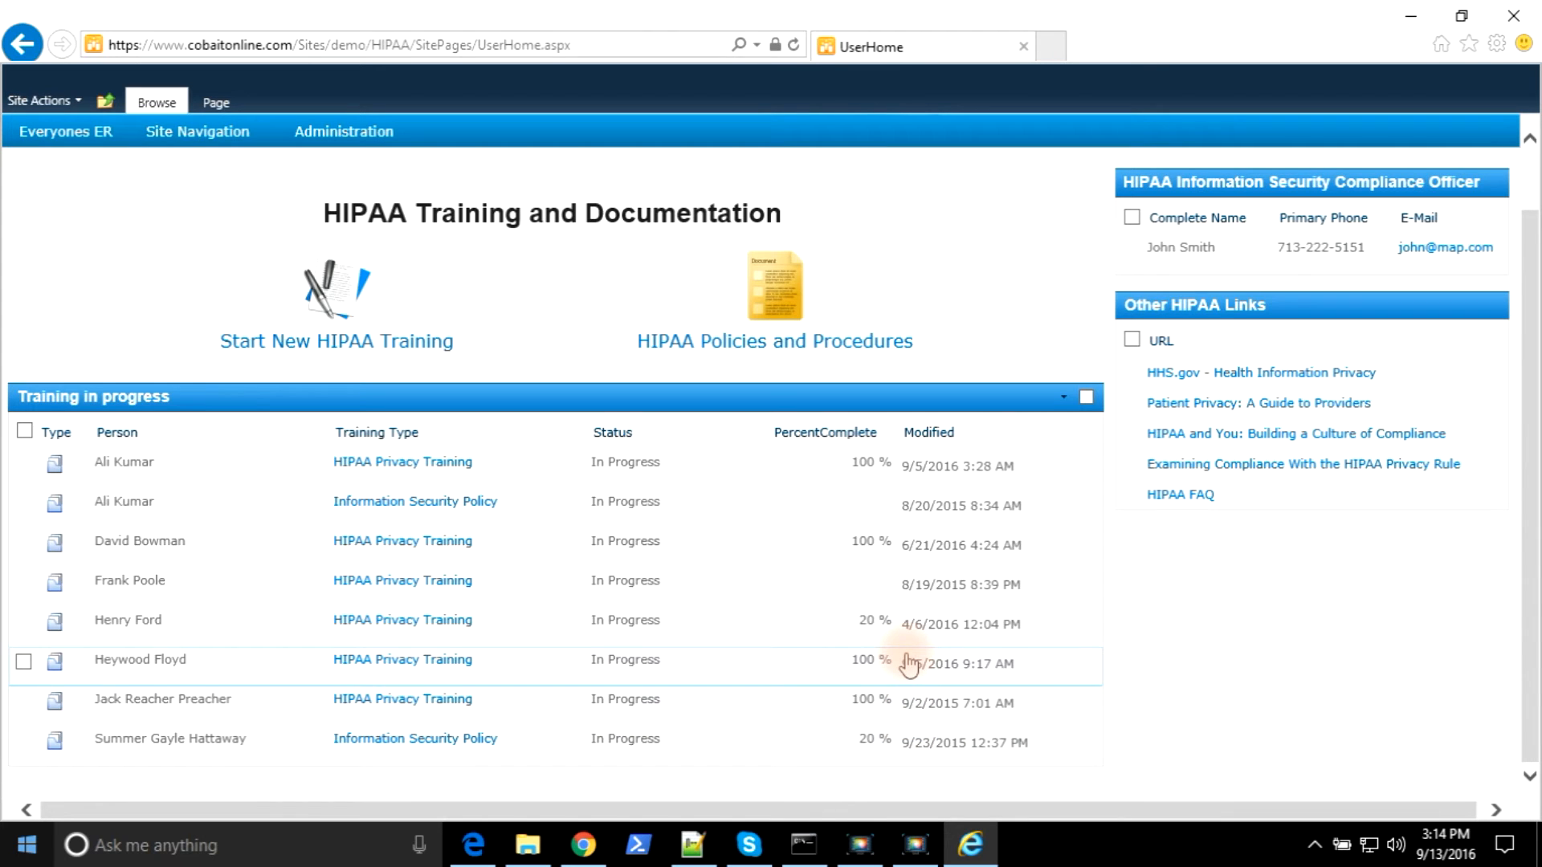
scroll(923, 481, up, 1)
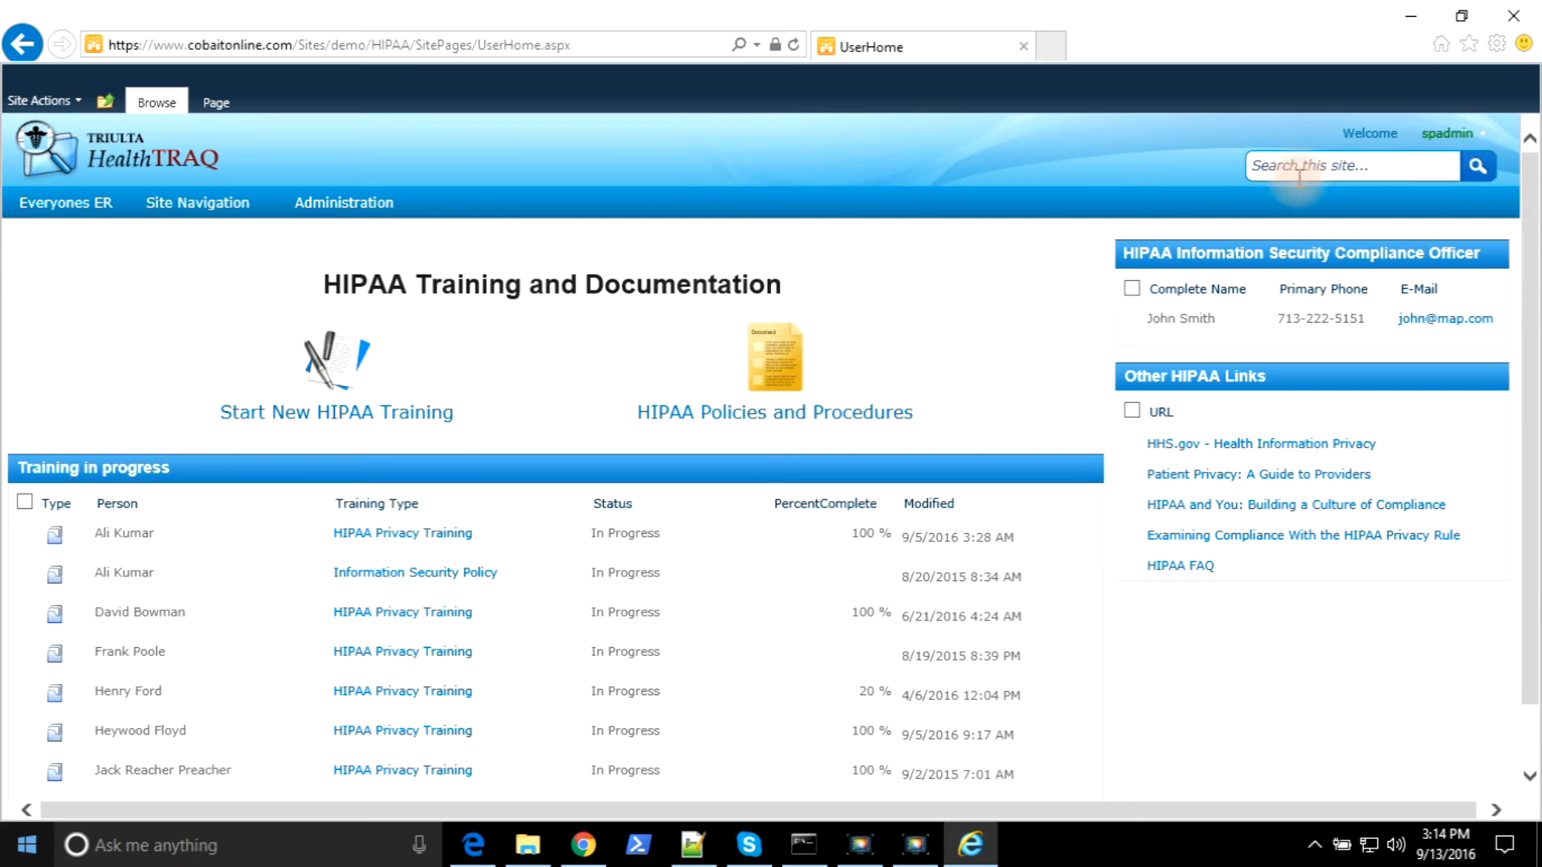
- Sign out of the site and log back in with the administrator user ID, the saved account password and site ID demo
click(1453, 135)
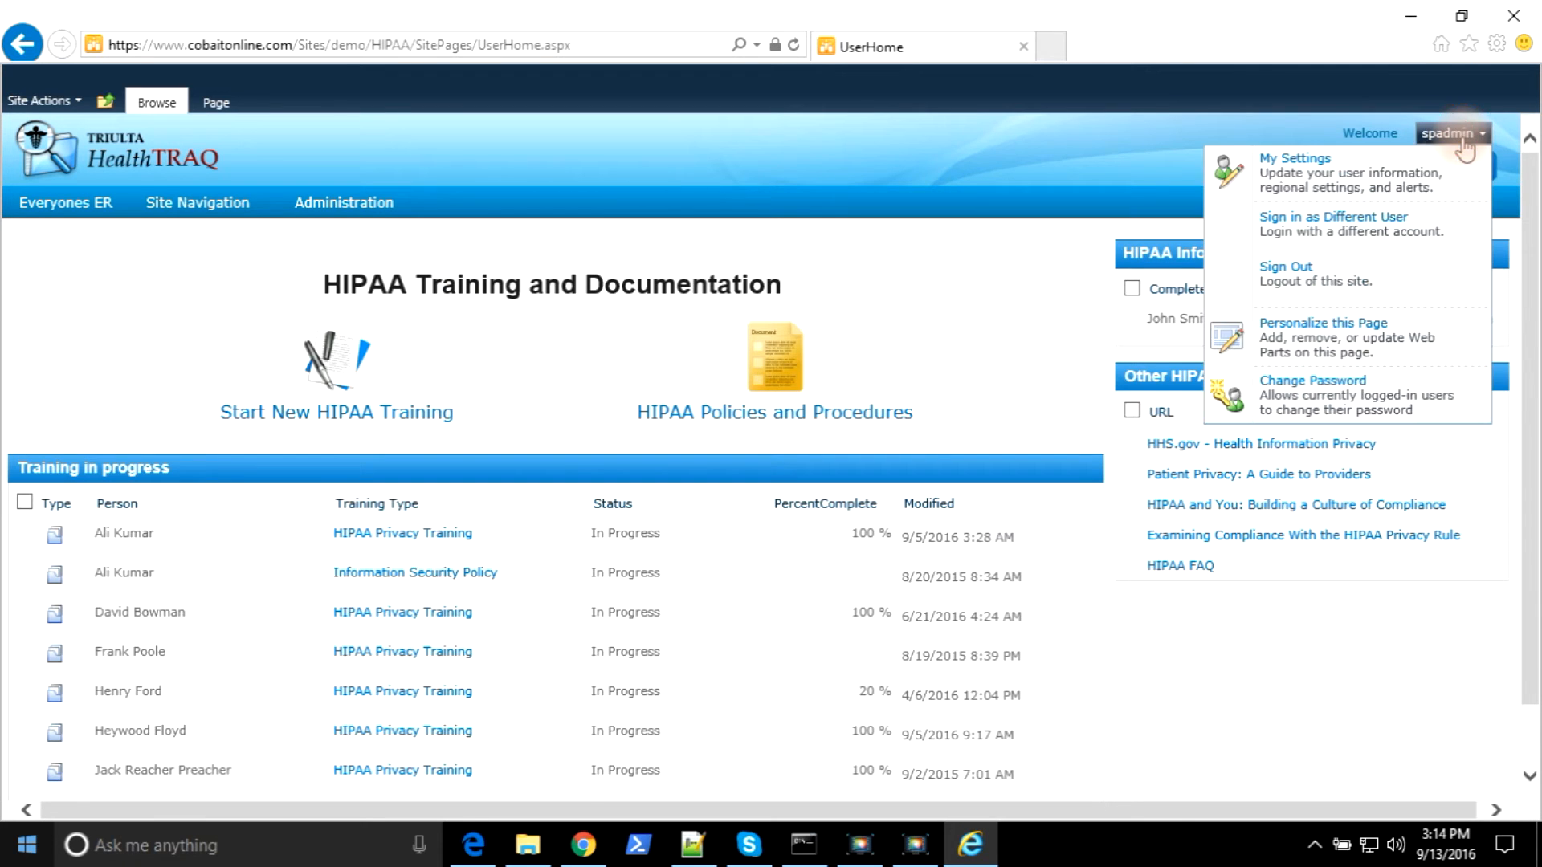
click(1289, 279)
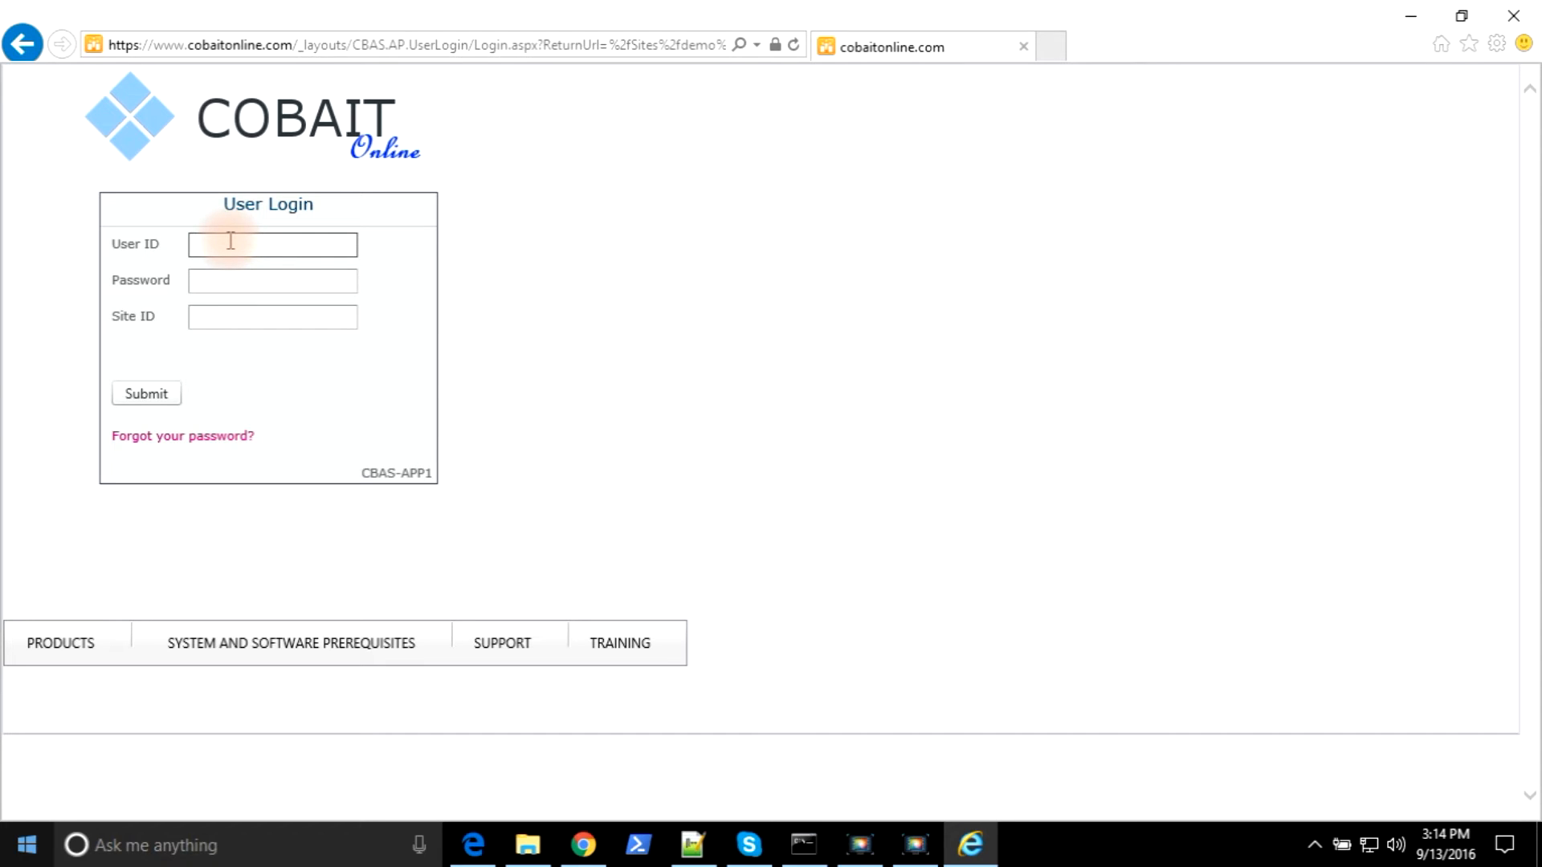
text(spadmi)
key(Down)
key(Return)
key(Tab)
key(Tab)
text(dem)
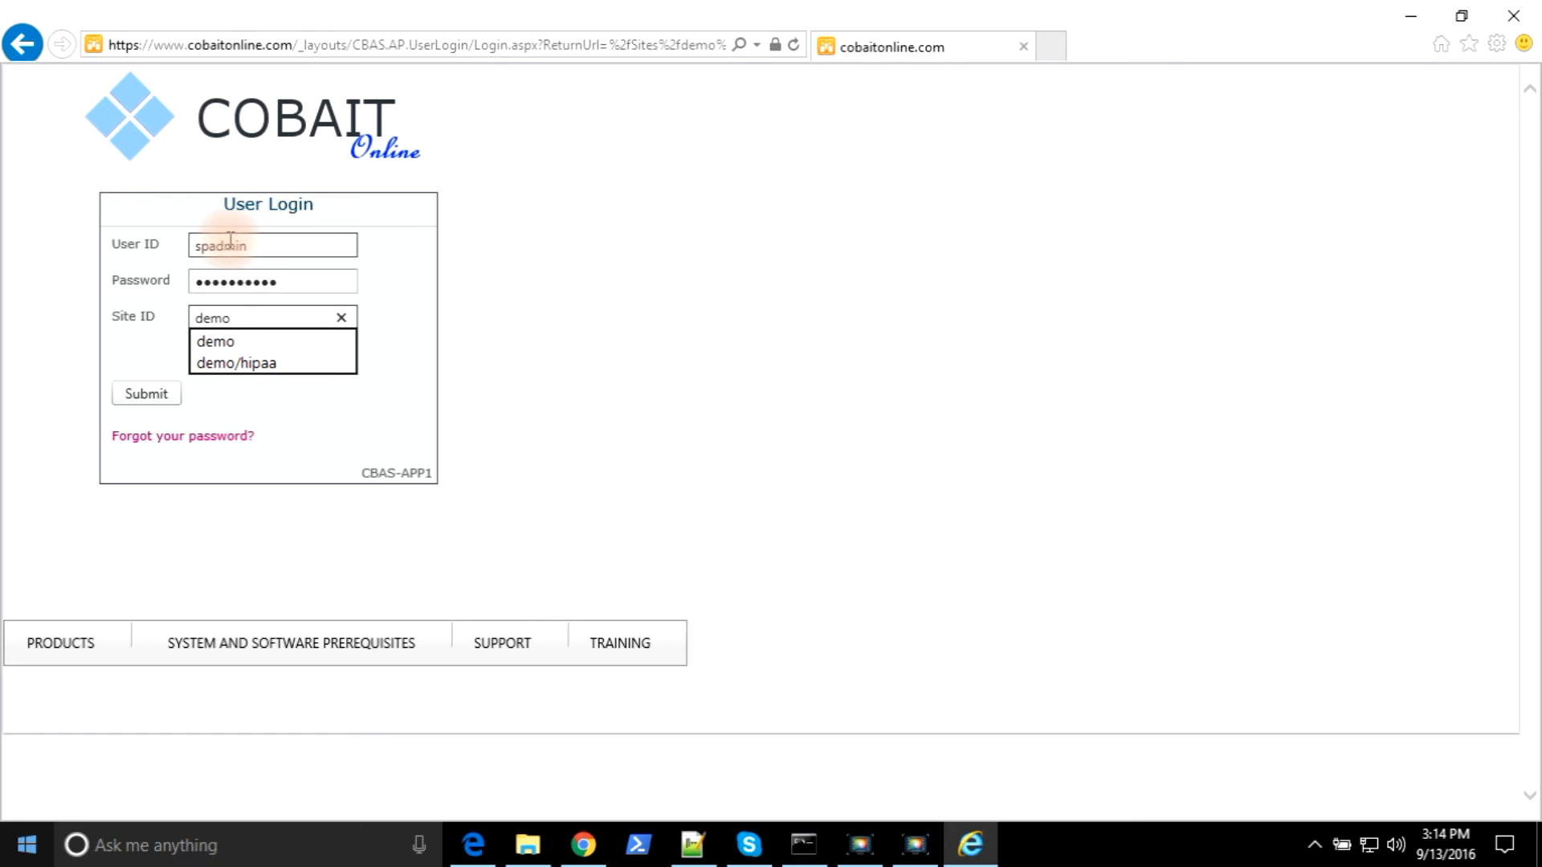
key(Return)
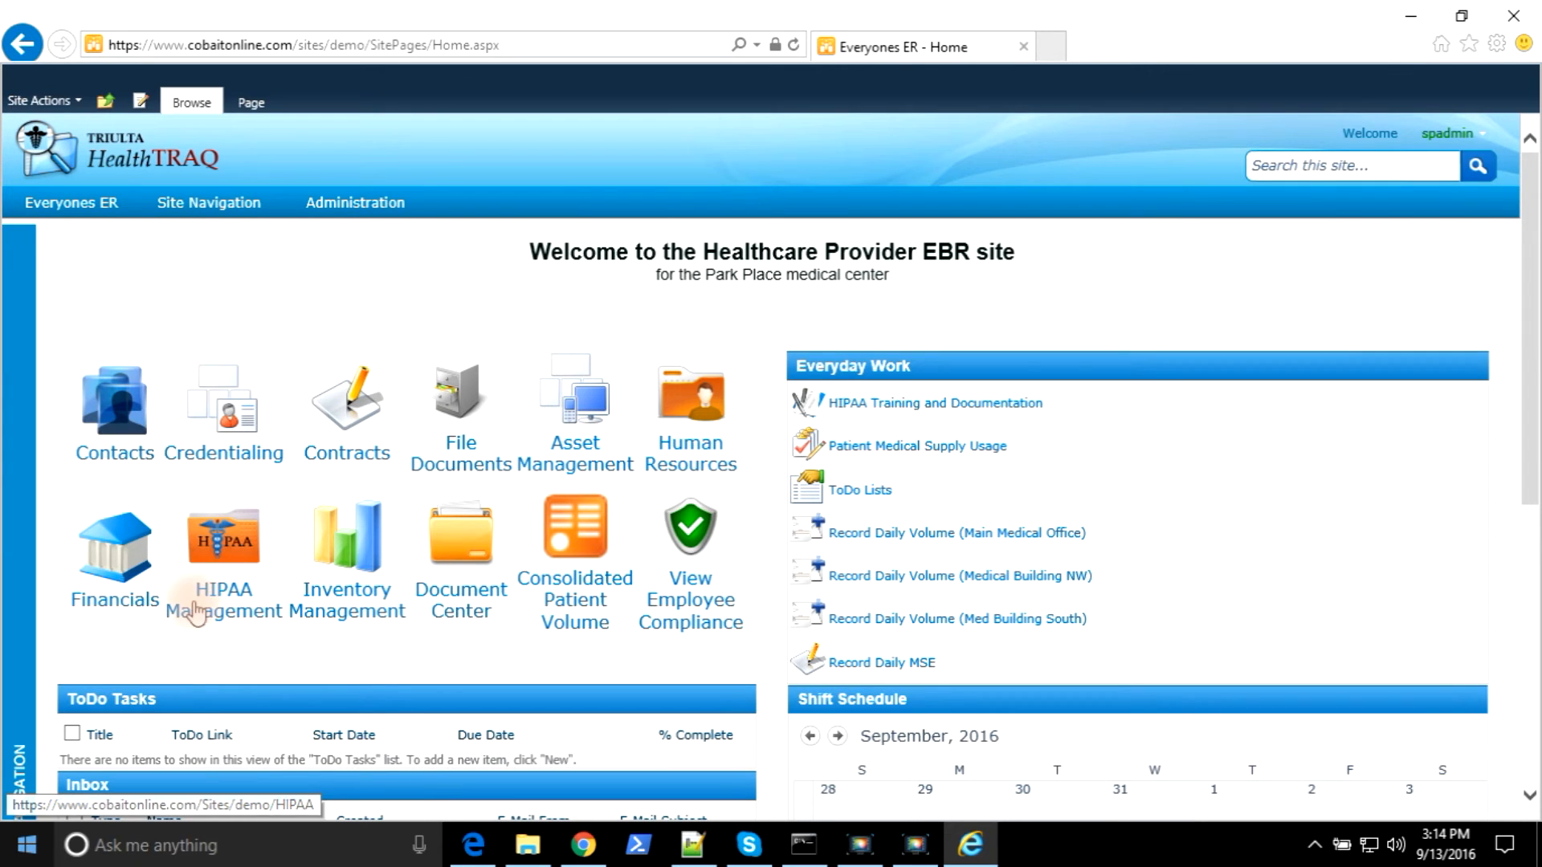
- Open HIPAA Management and check the training in progress list for the submitted employee's training
click(225, 559)
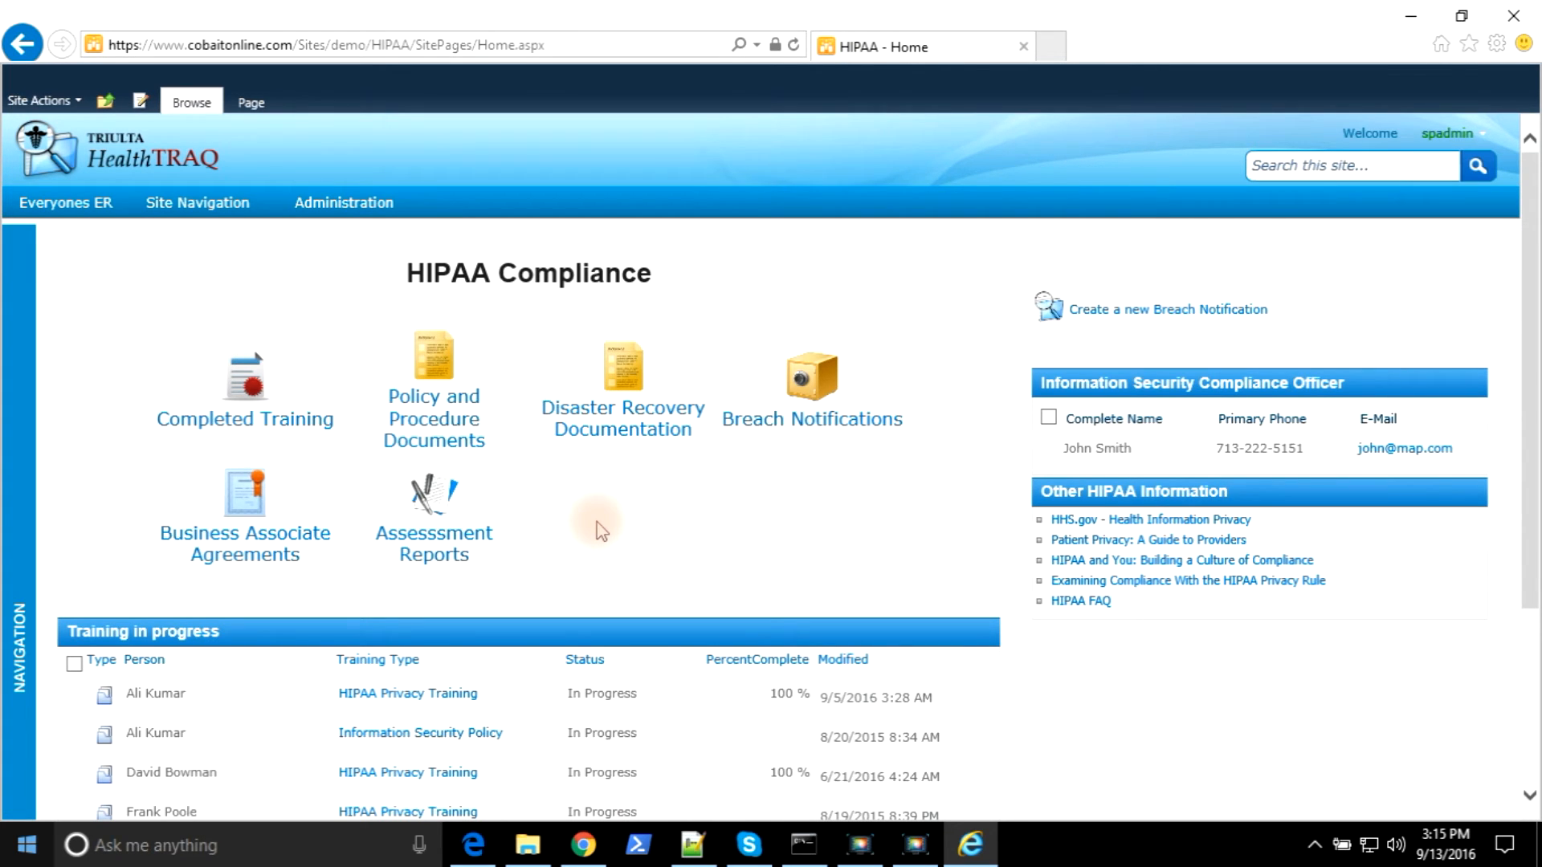
scroll(599, 522, down, 3)
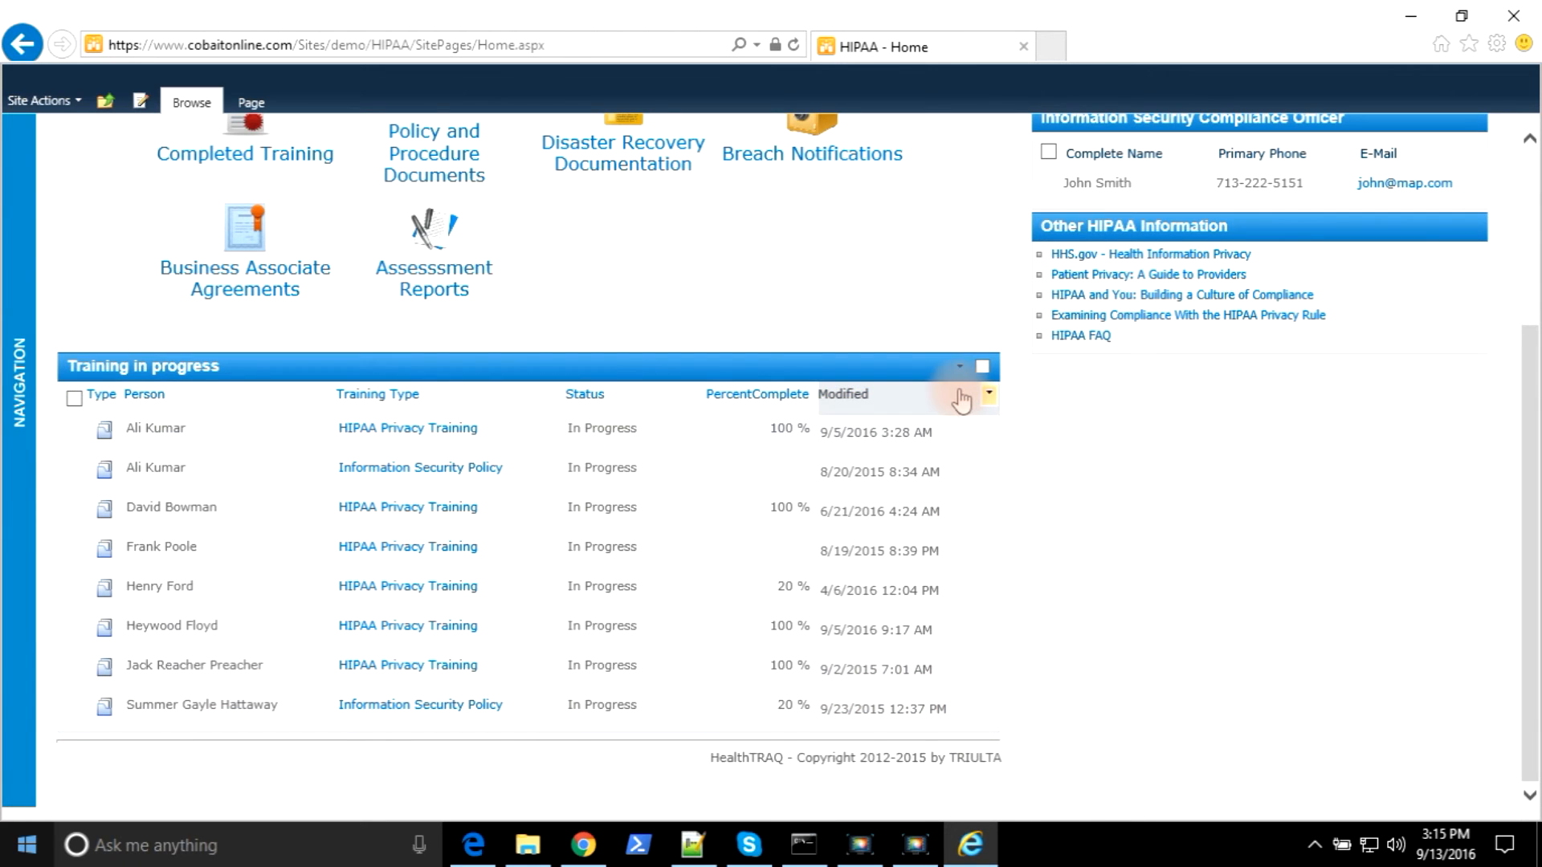
scroll(579, 361, up, 3)
scroll(682, 450, down, 3)
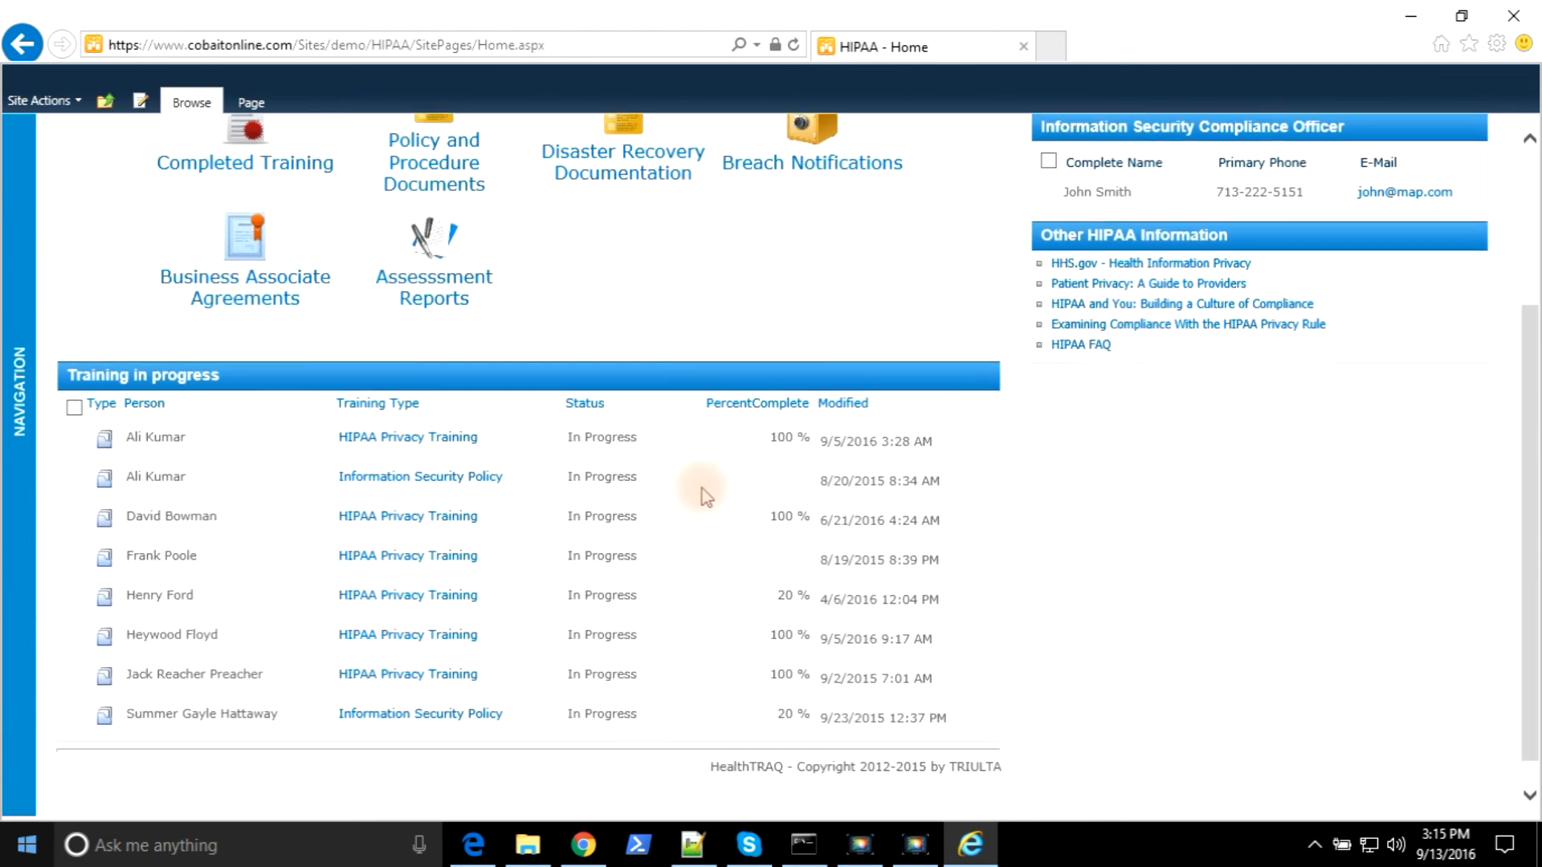
scroll(321, 682, up, 3)
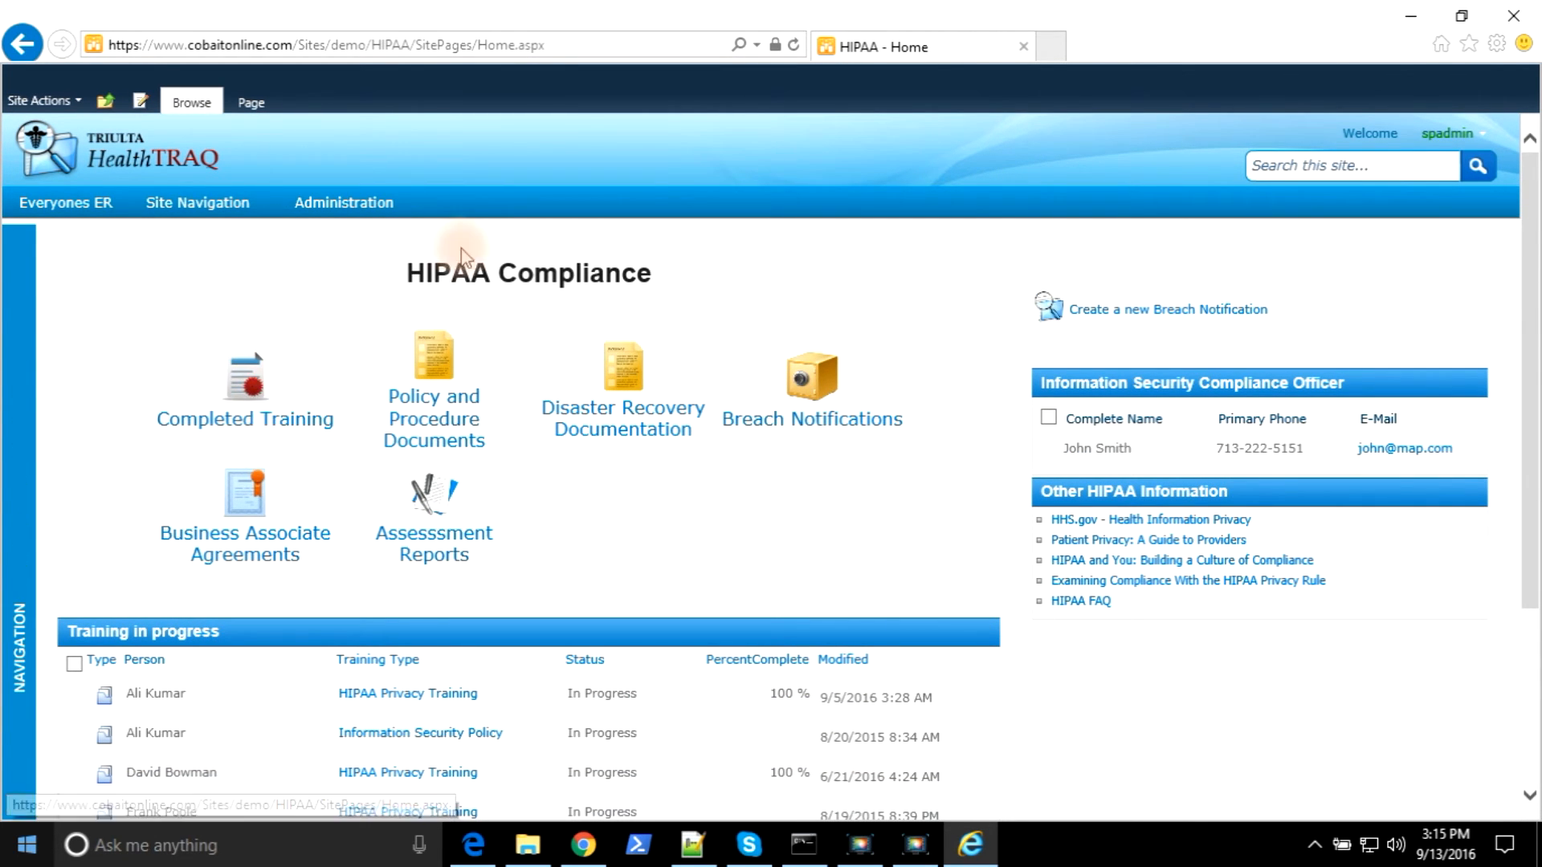
- Filter the Completed Training library by the employee's name and open the employee's HIPAA Privacy Training record
click(221, 426)
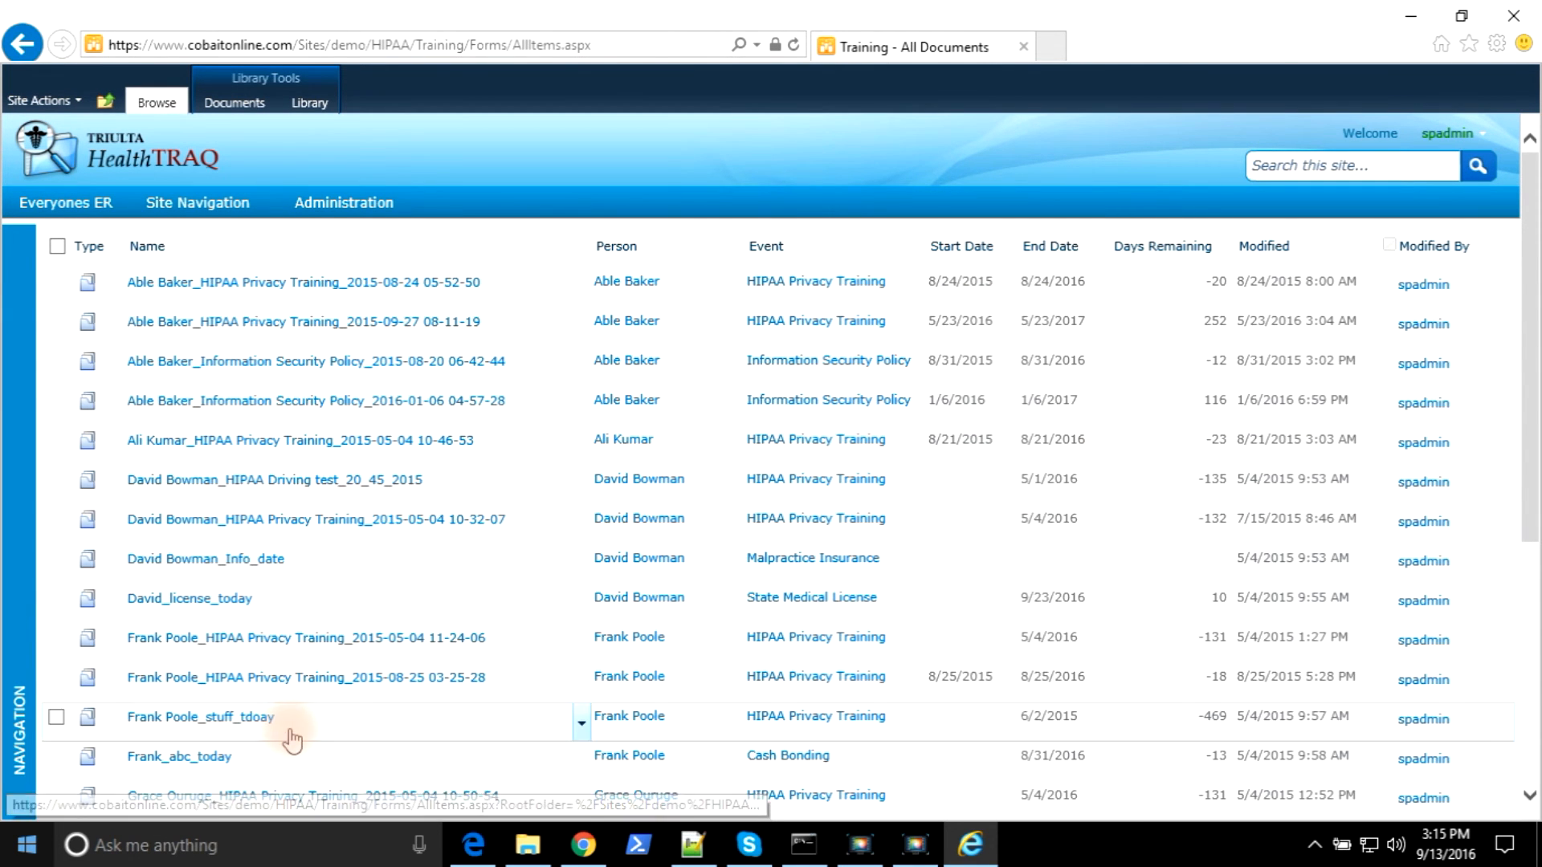
scroll(322, 643, down, 5)
scroll(354, 563, up, 5)
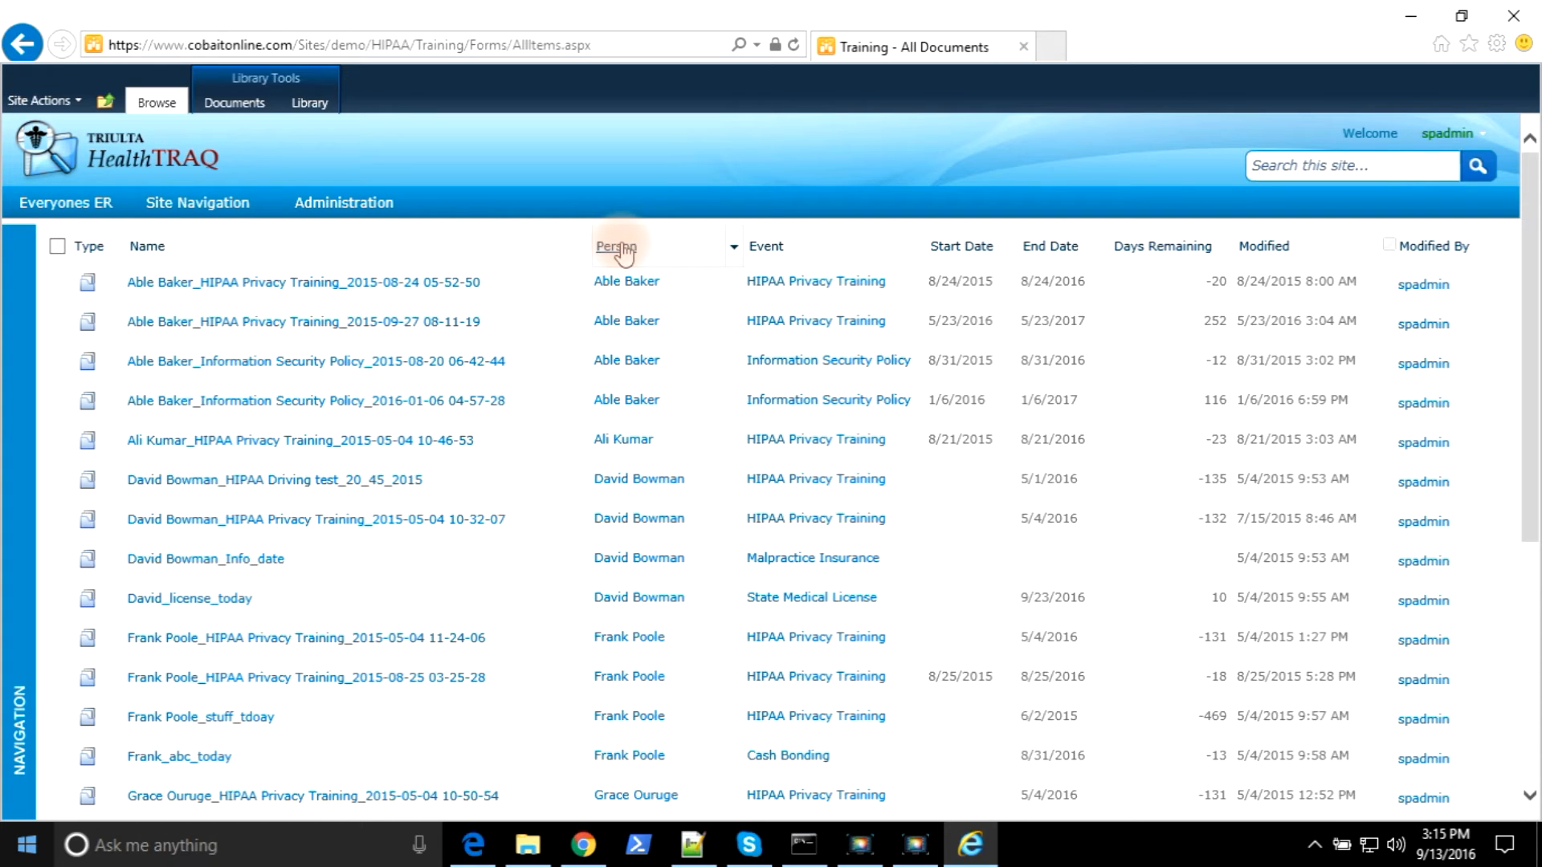
click(735, 252)
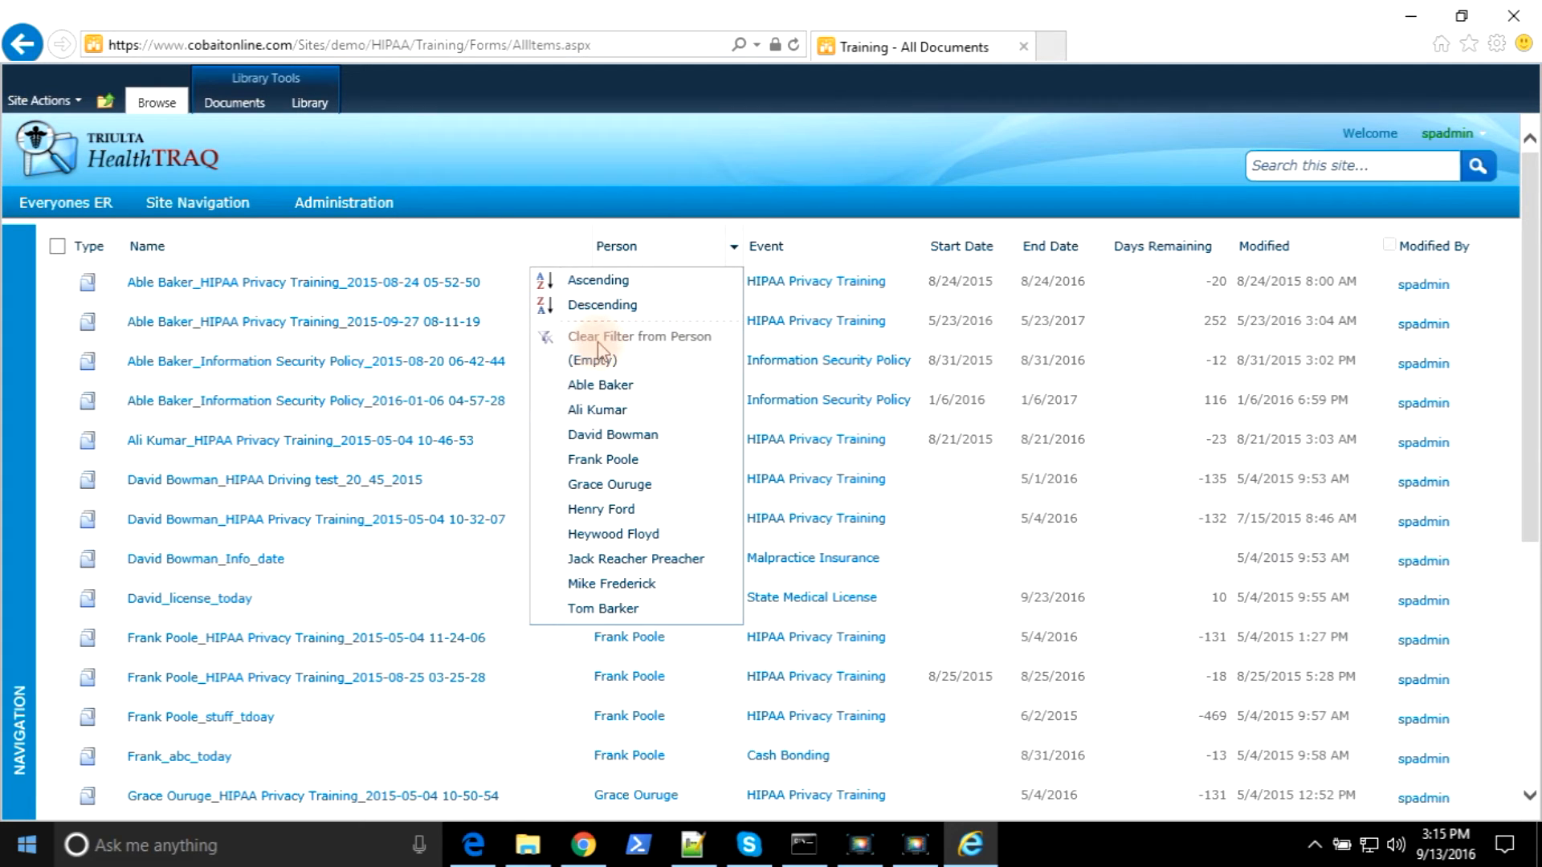
click(644, 610)
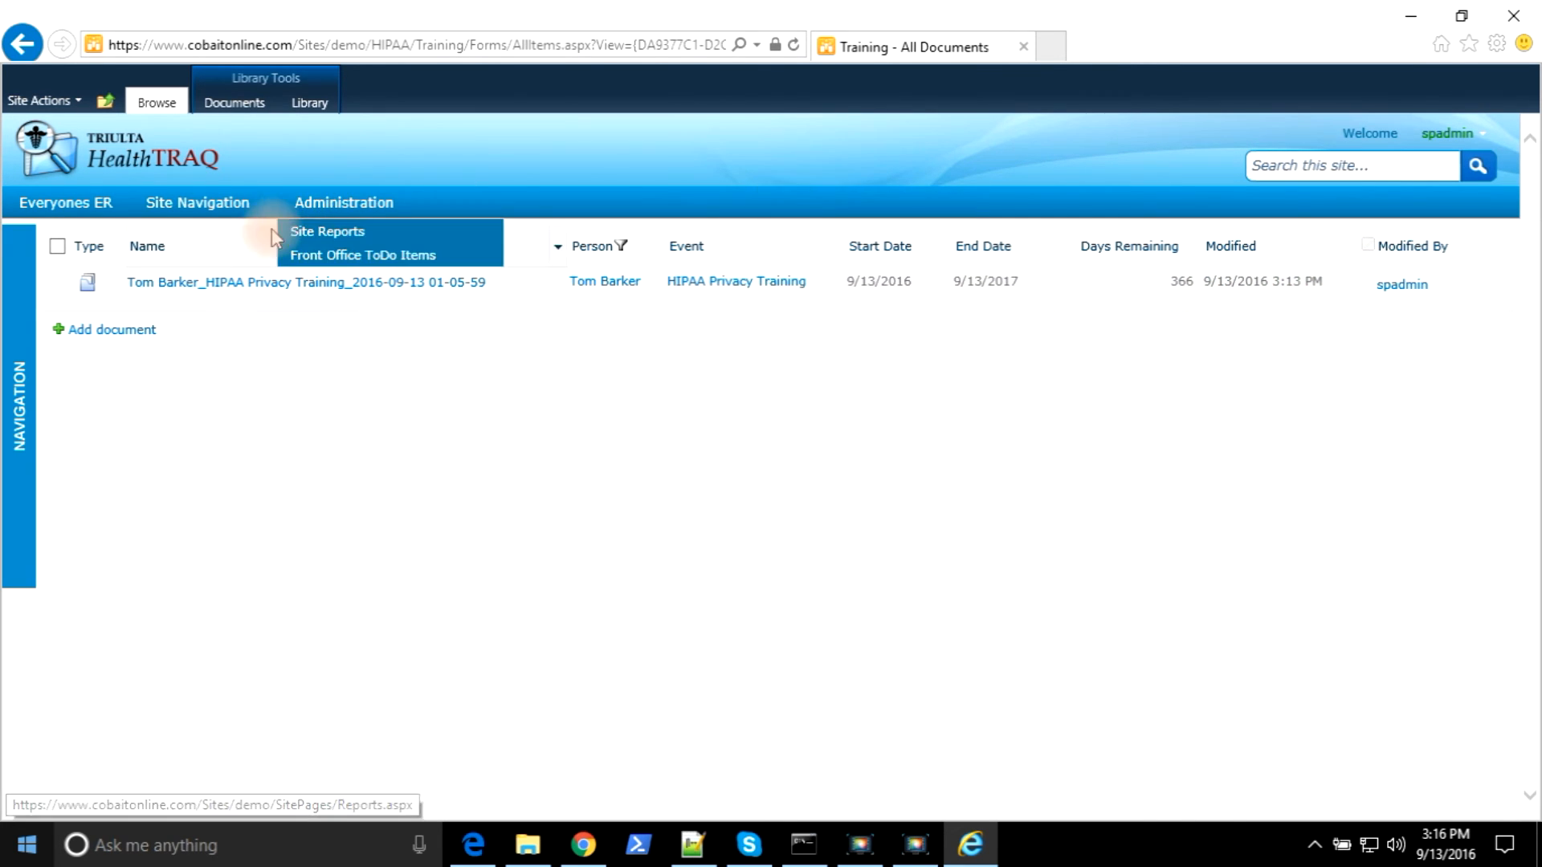
click(189, 284)
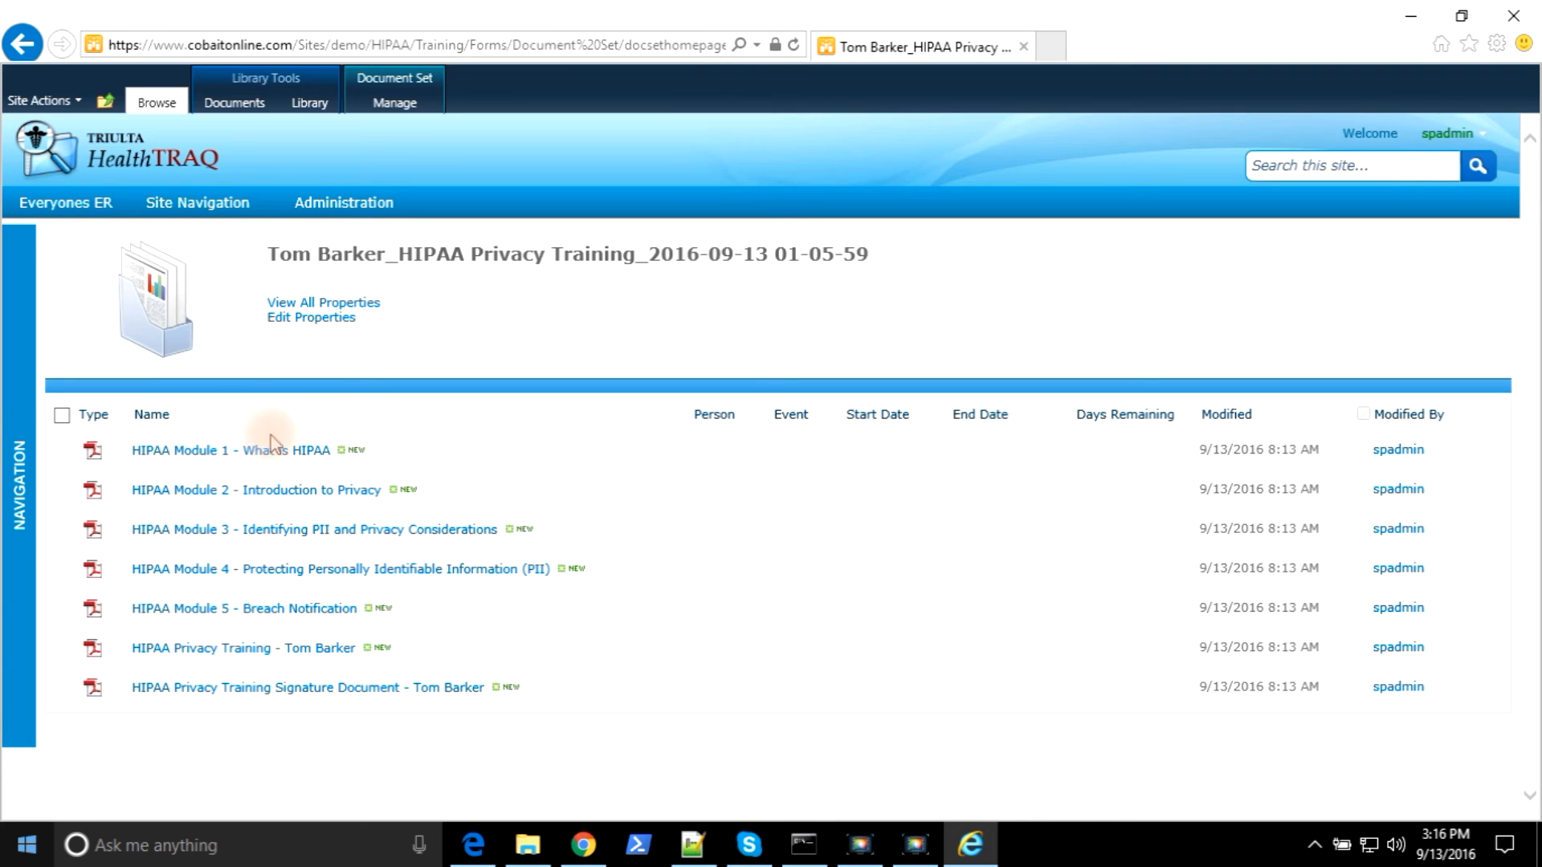
- Select the HIPAA Module 1 to 5 documents in the training record, and clear the selection
click(61, 449)
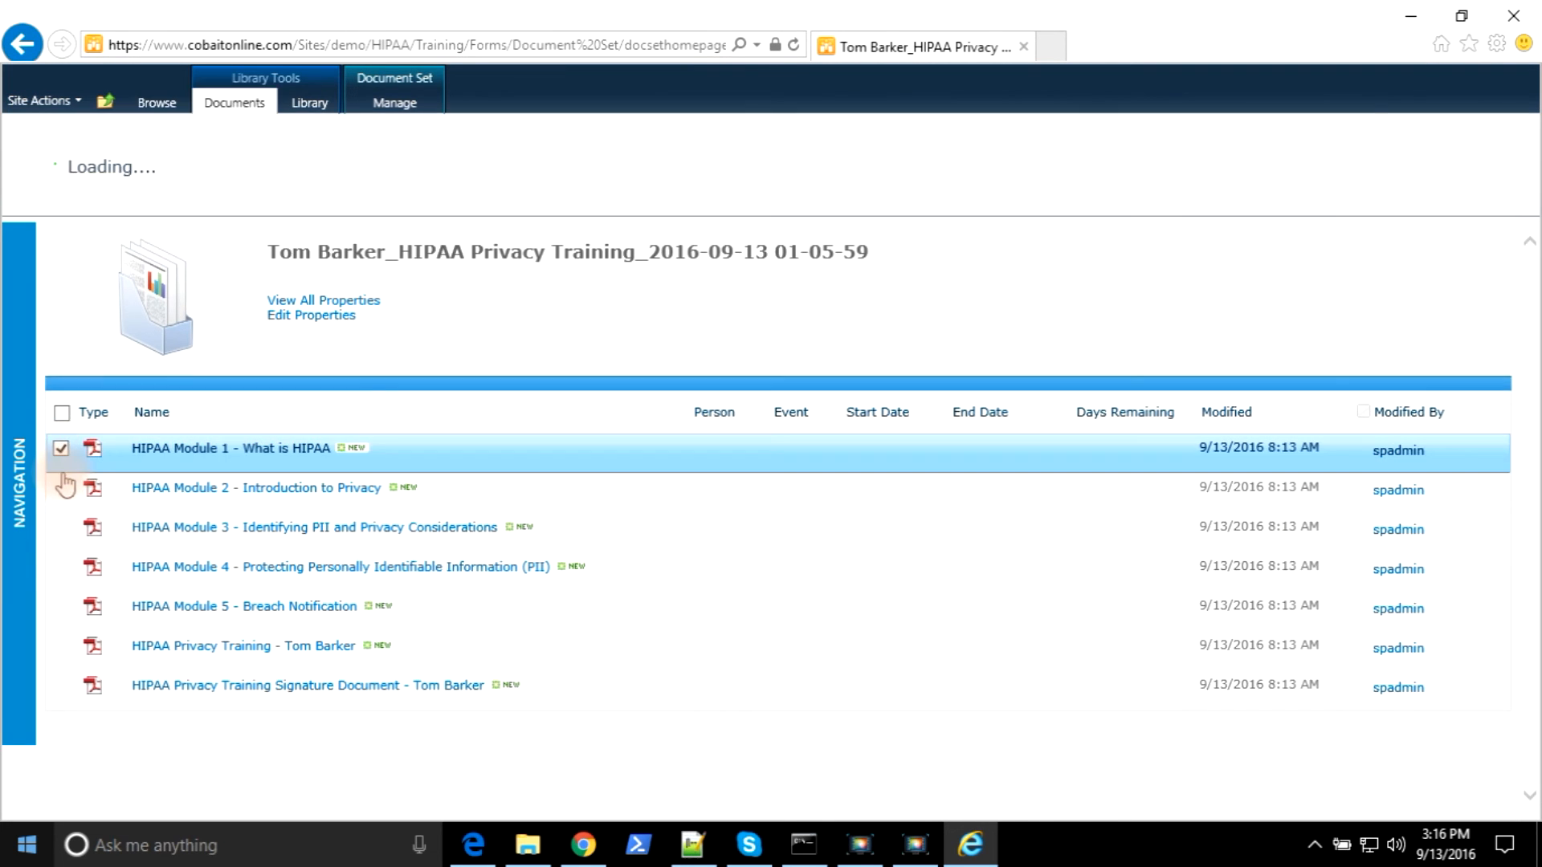
click(61, 488)
click(61, 528)
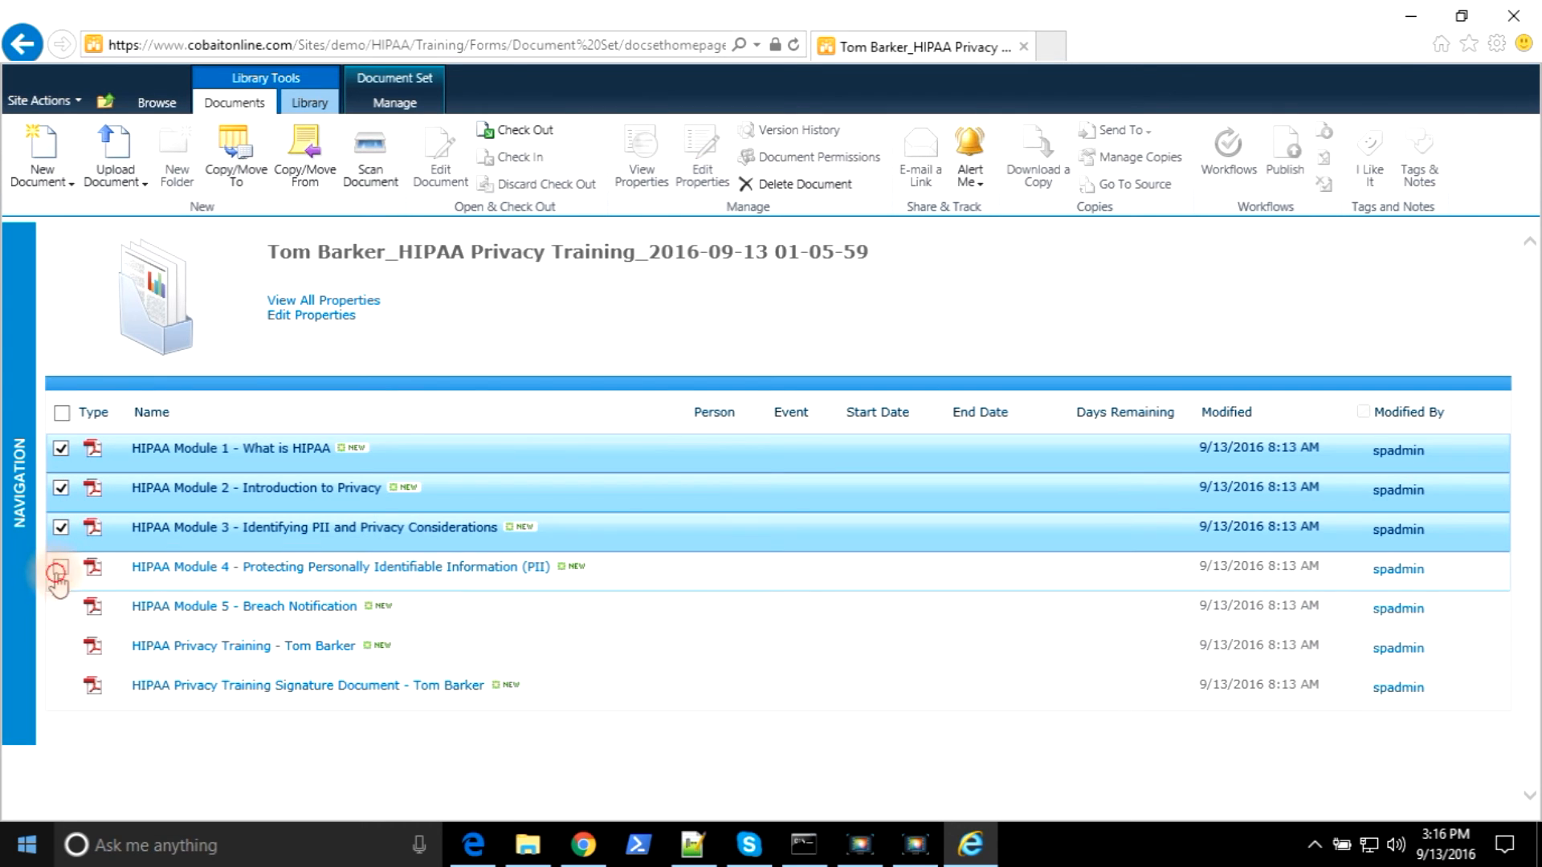
click(61, 567)
click(61, 607)
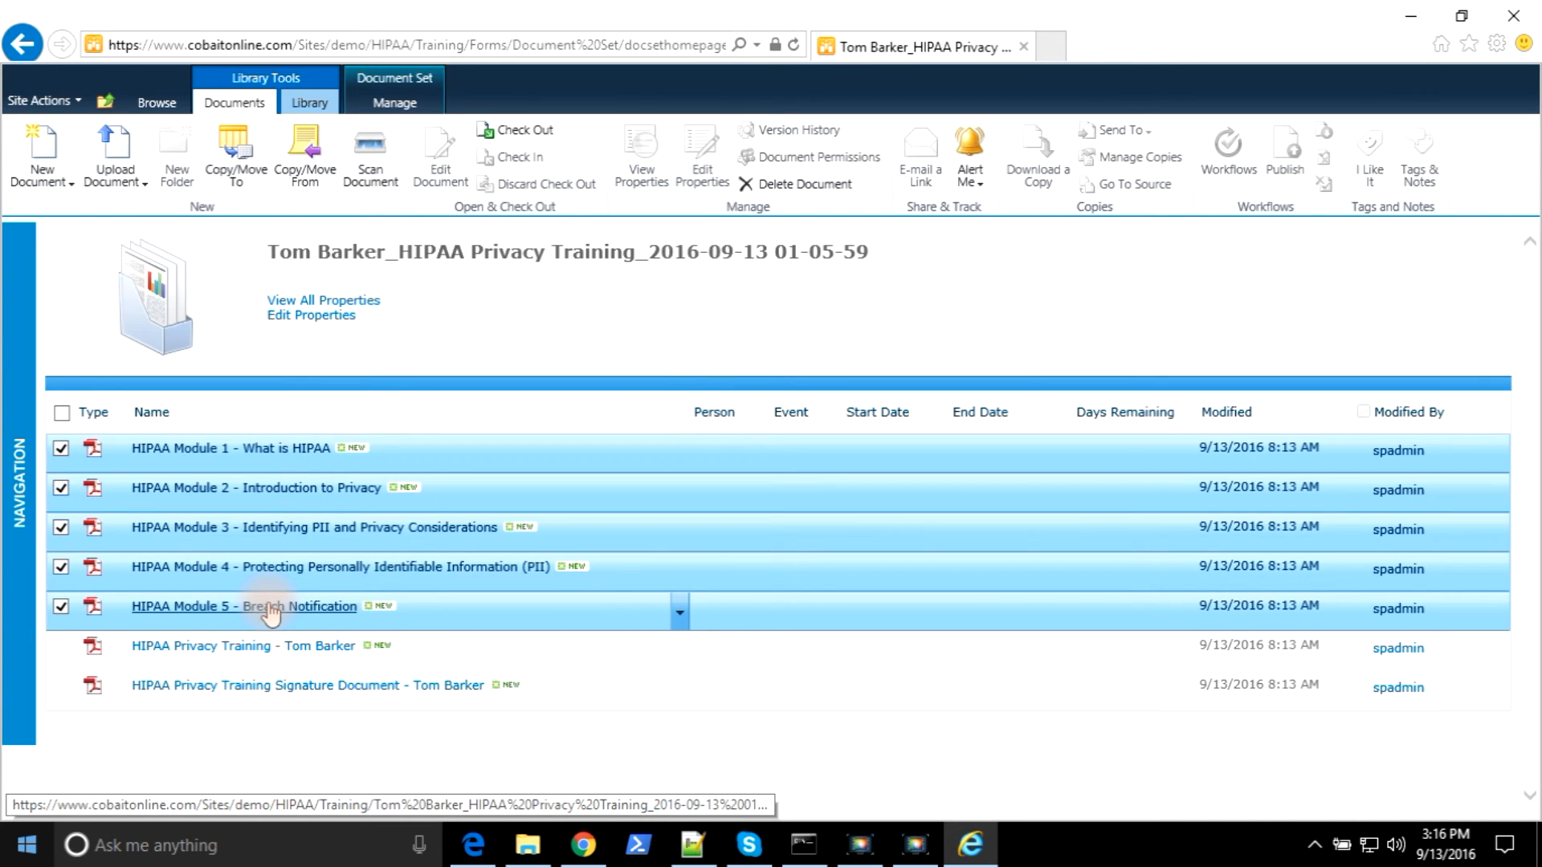
click(62, 413)
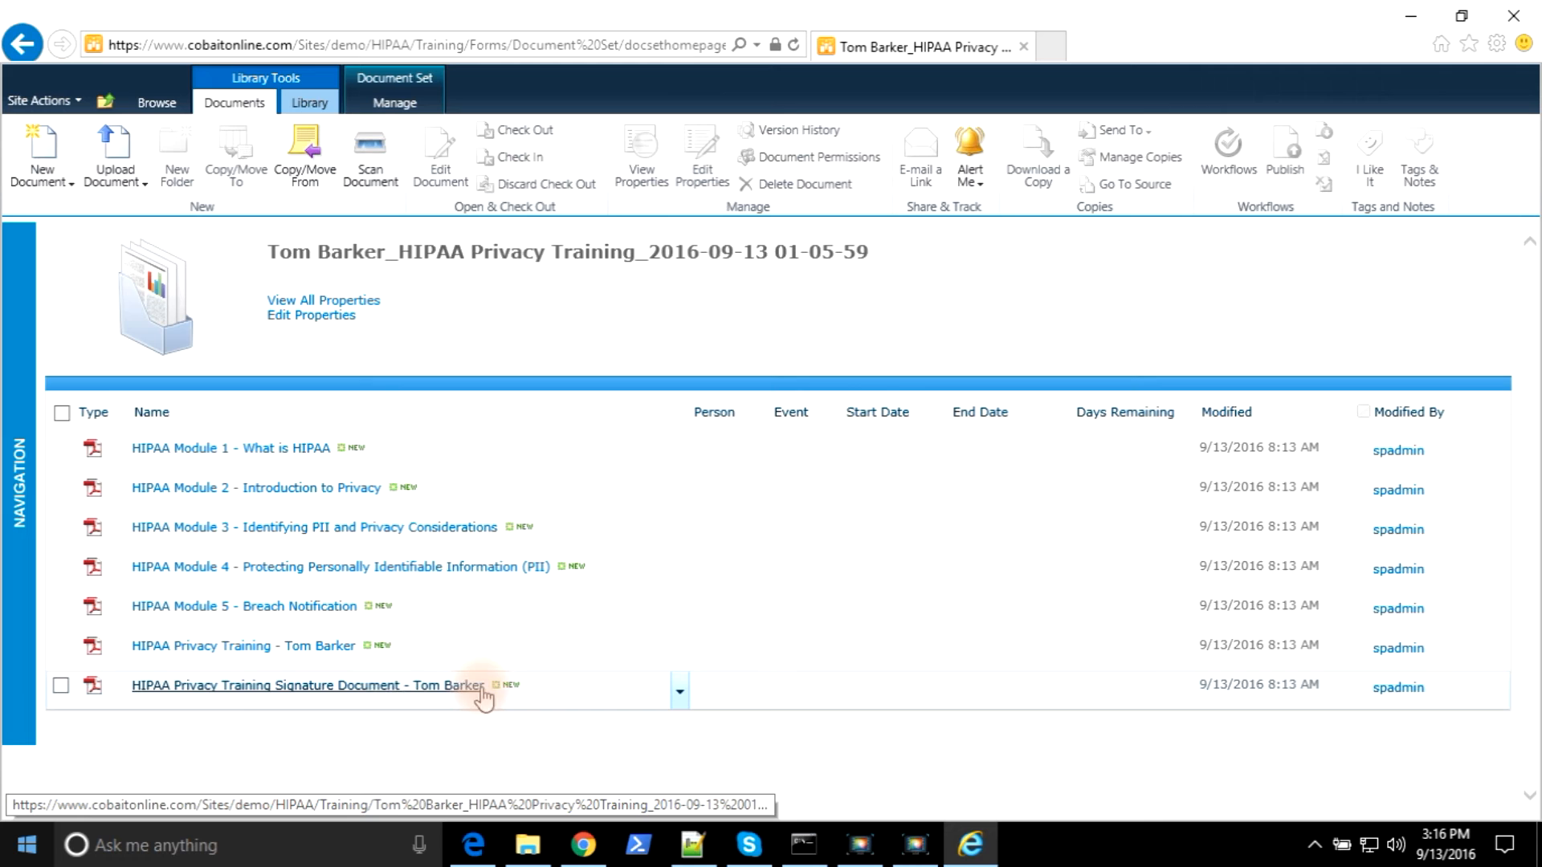
- Open the employee's HIPAA Privacy Training Signature Document in Acrobat Reader without checking it out, and examine its HTRAQ header
click(190, 691)
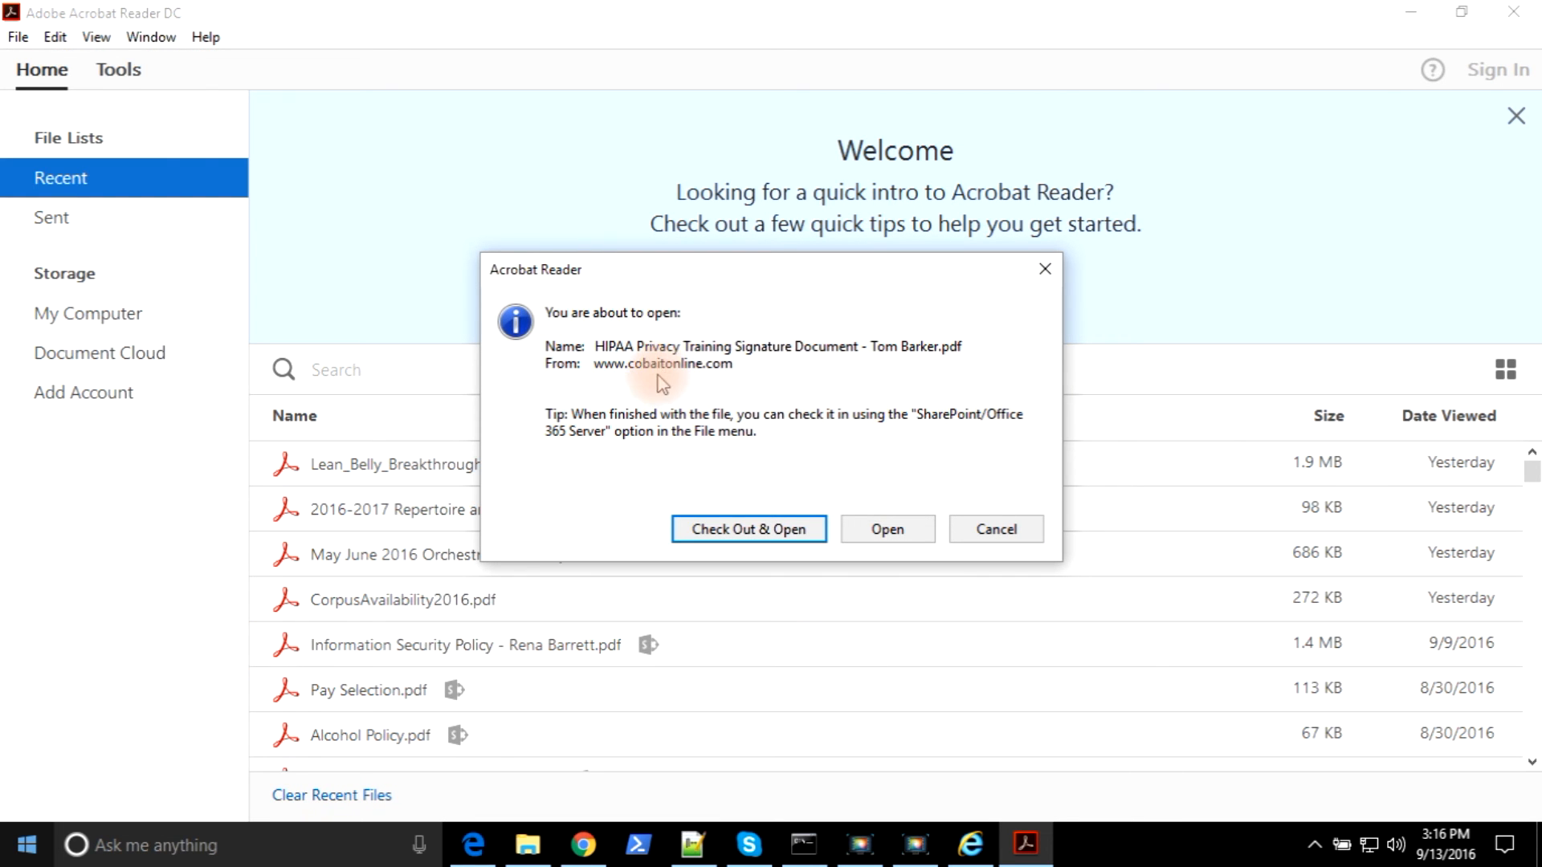
click(867, 533)
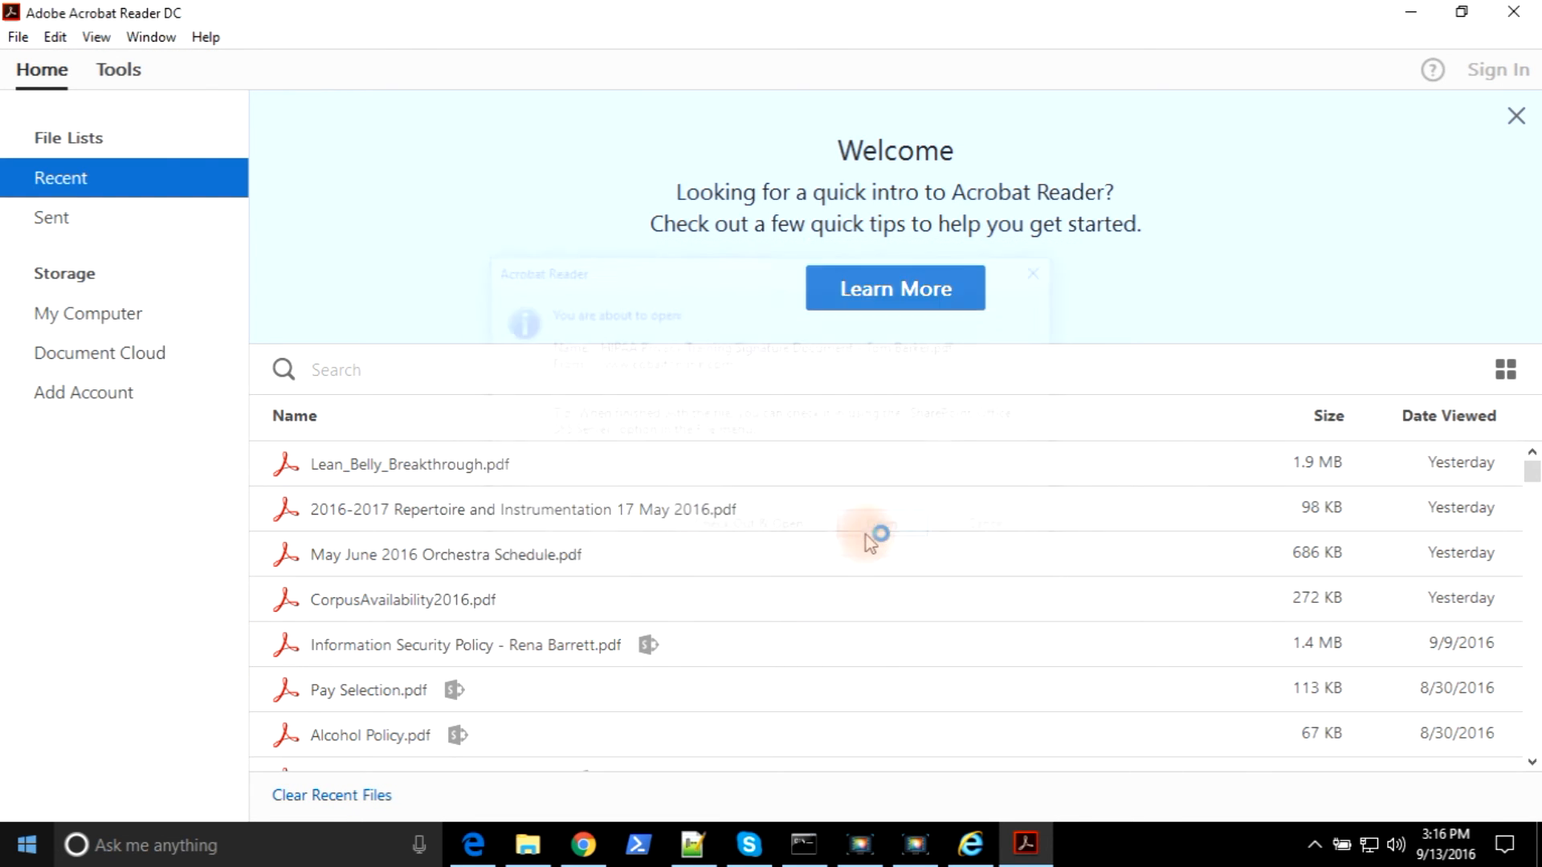
mouse_move(1016, 849)
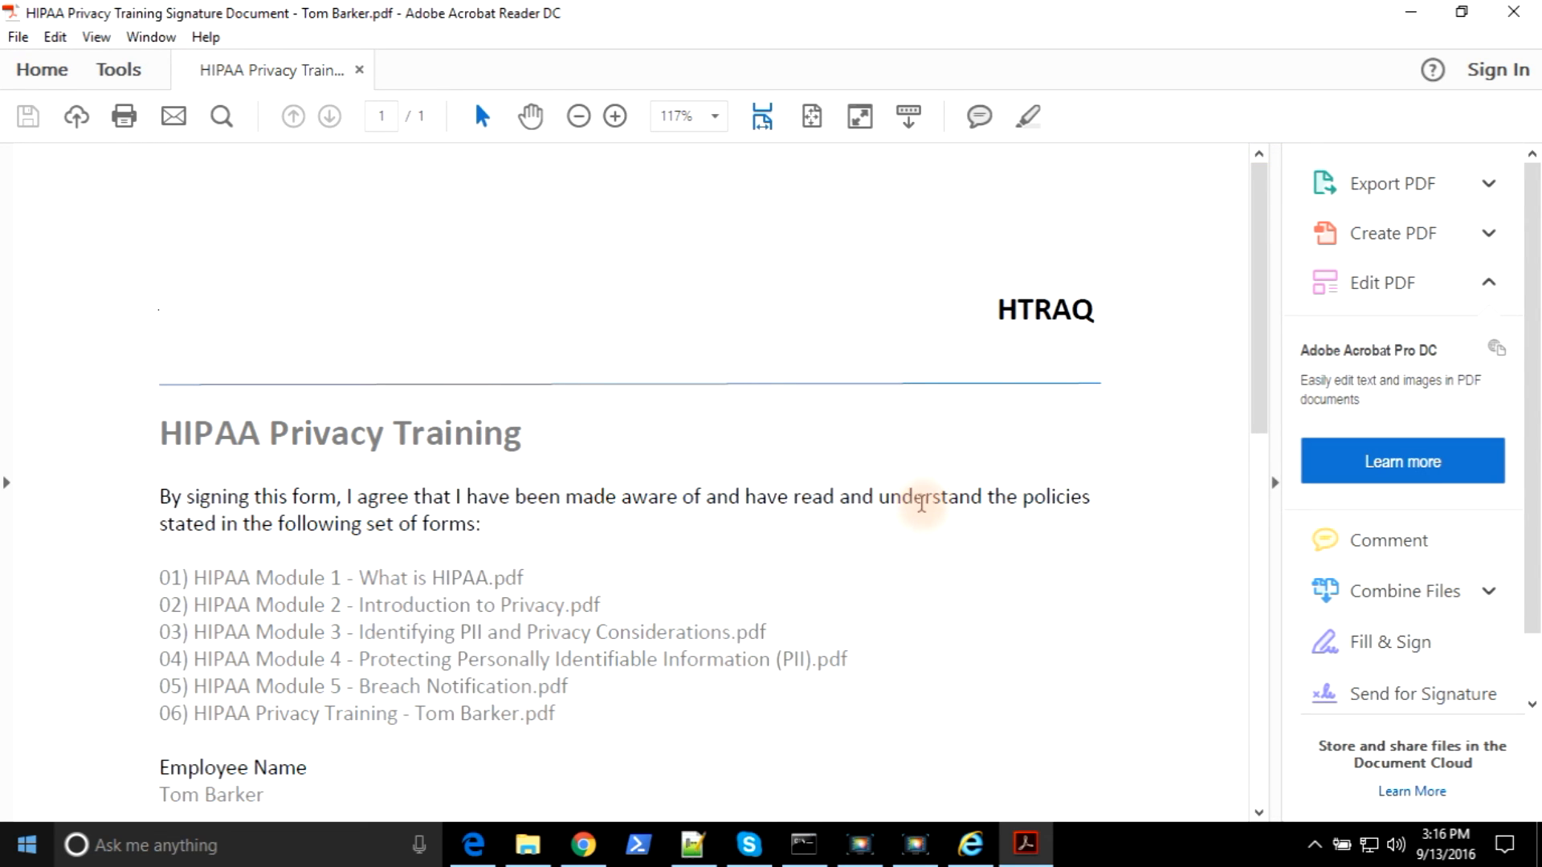
drag(998, 310, 1095, 310)
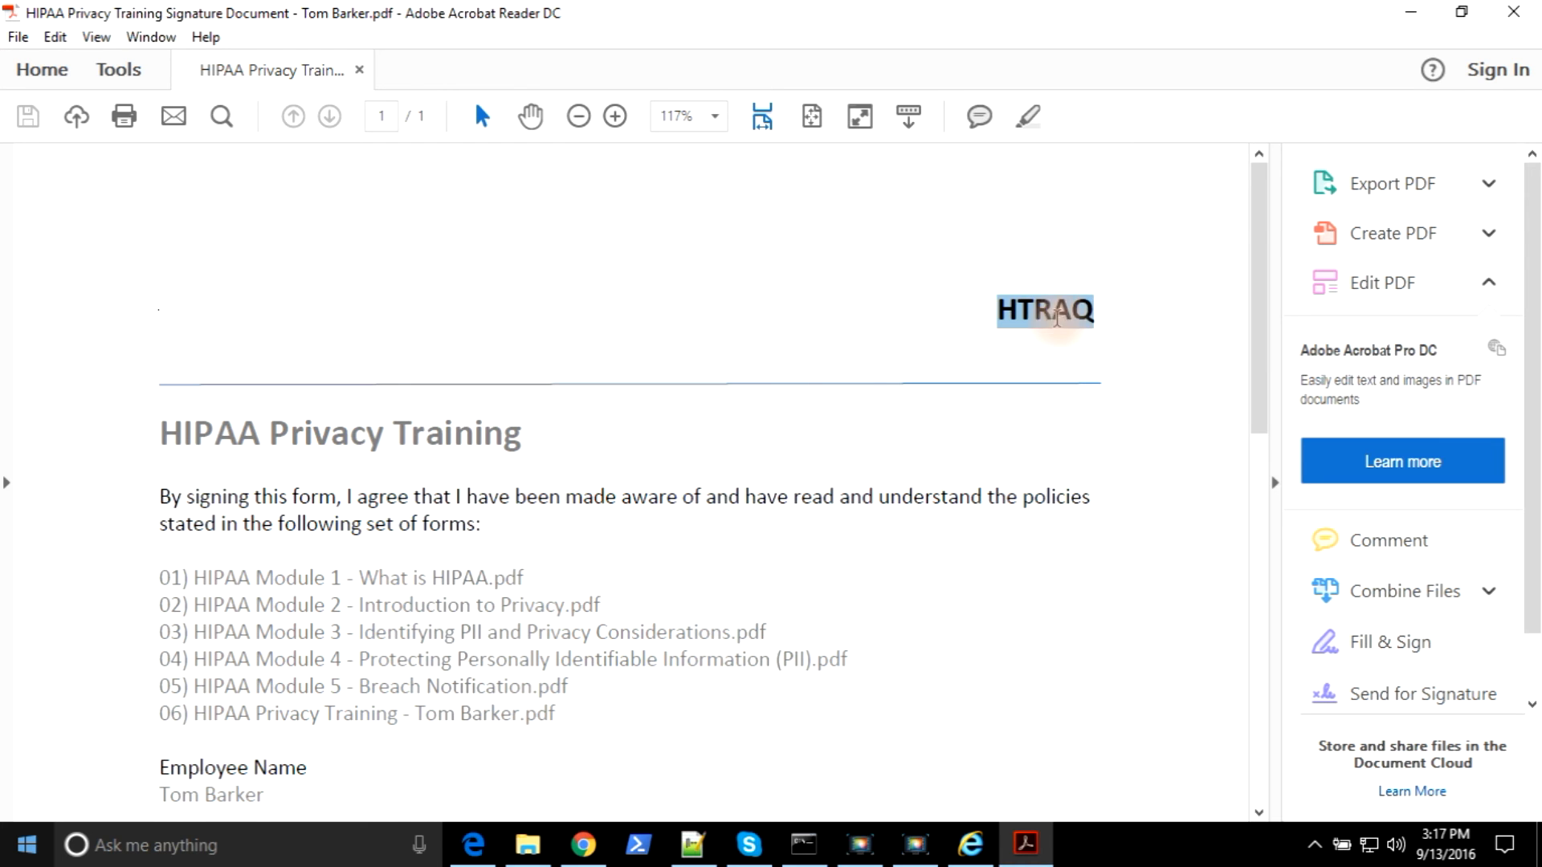
- Examine the HIPAA Privacy Training title and the list of acknowledged forms in the signature document, highlighting the text
scroll(763, 459, down, 2)
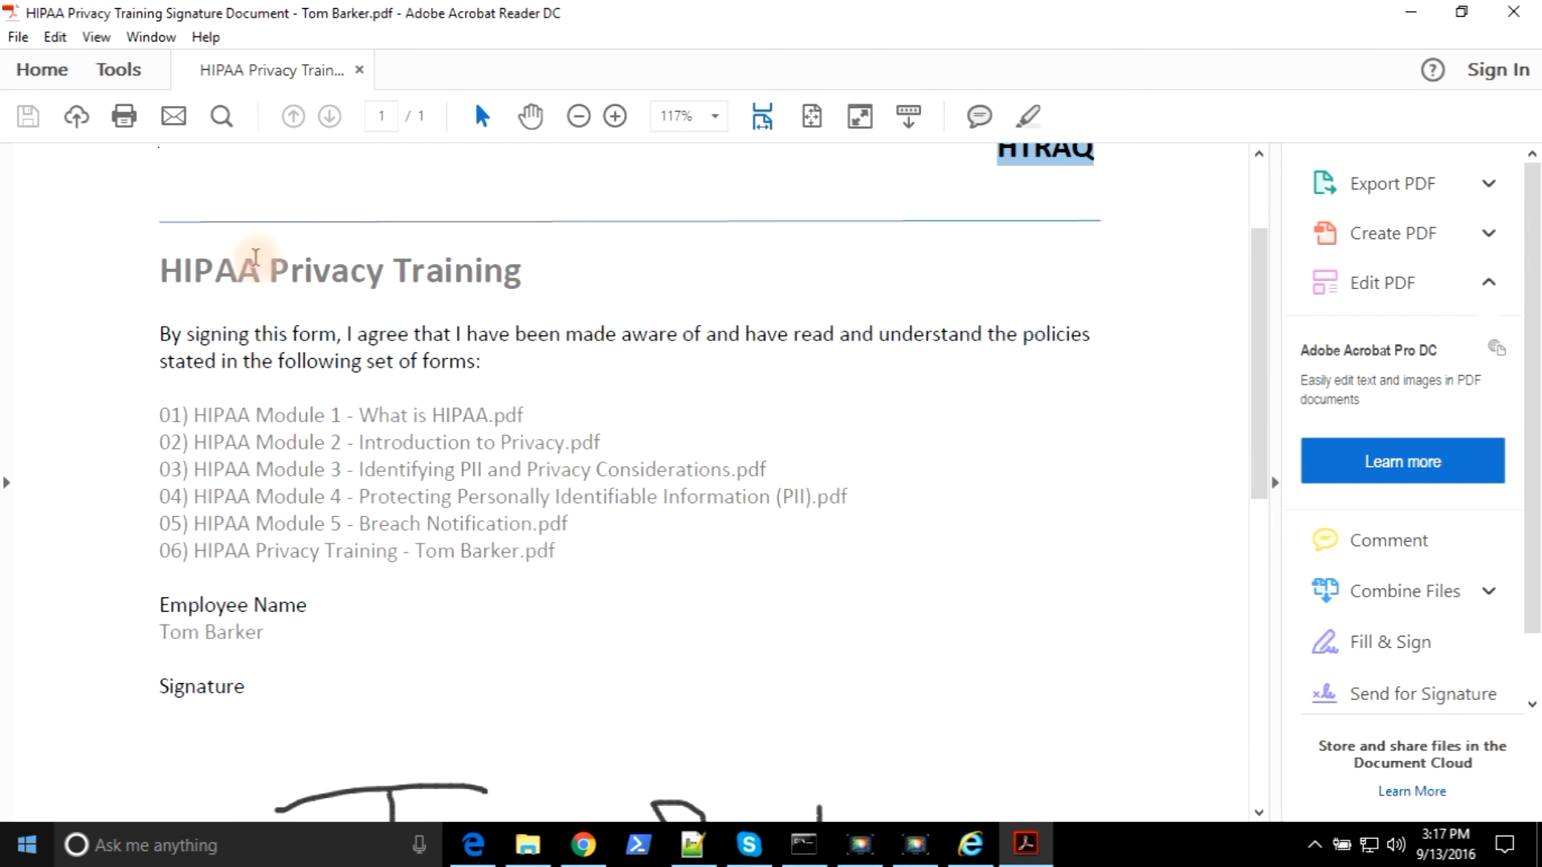
drag(166, 272, 544, 275)
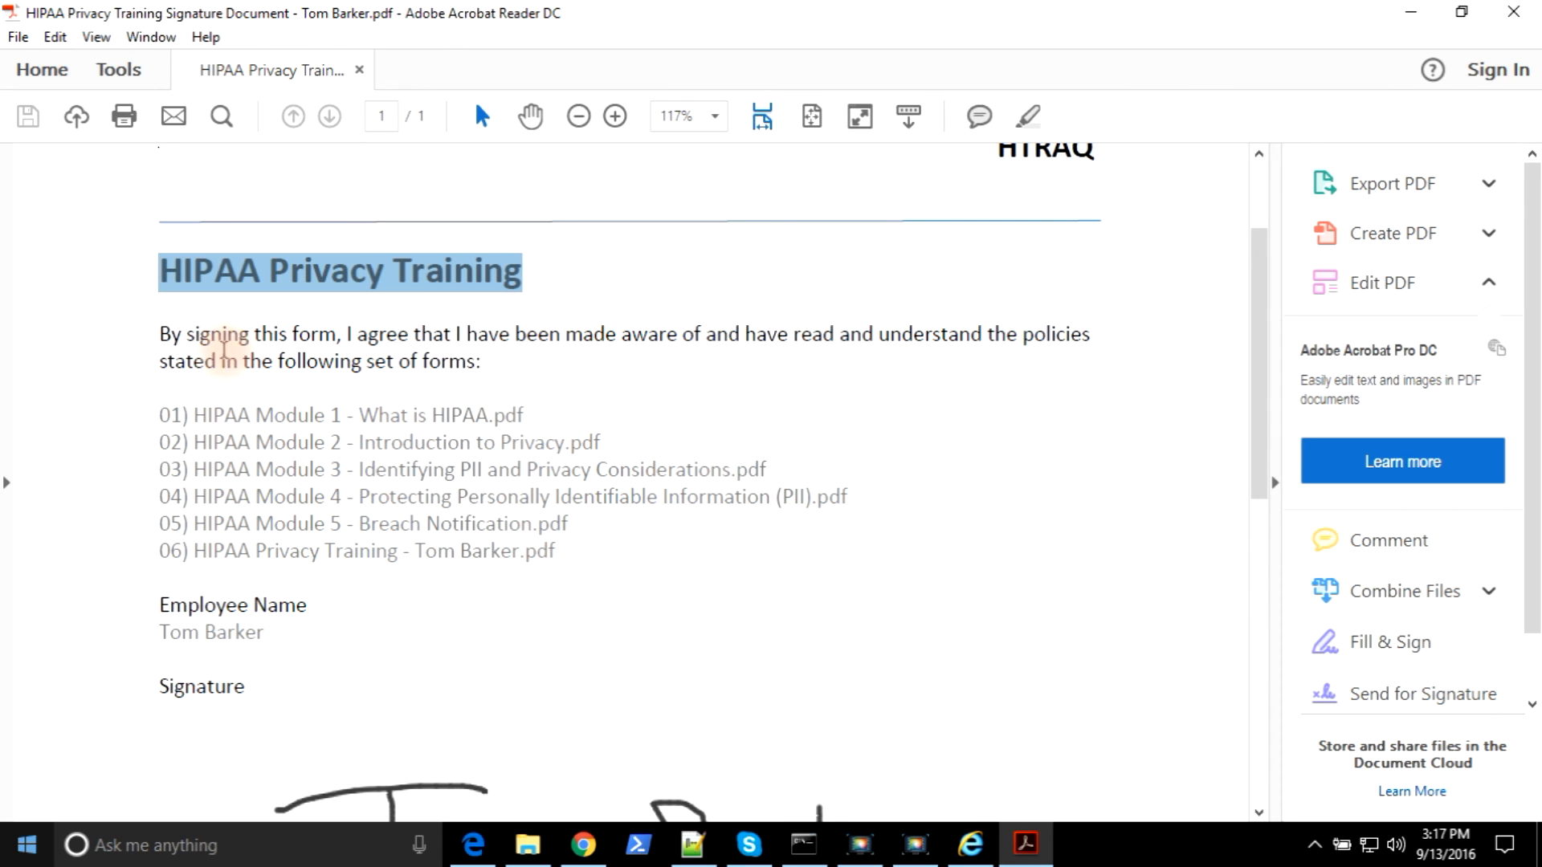
drag(173, 434, 537, 562)
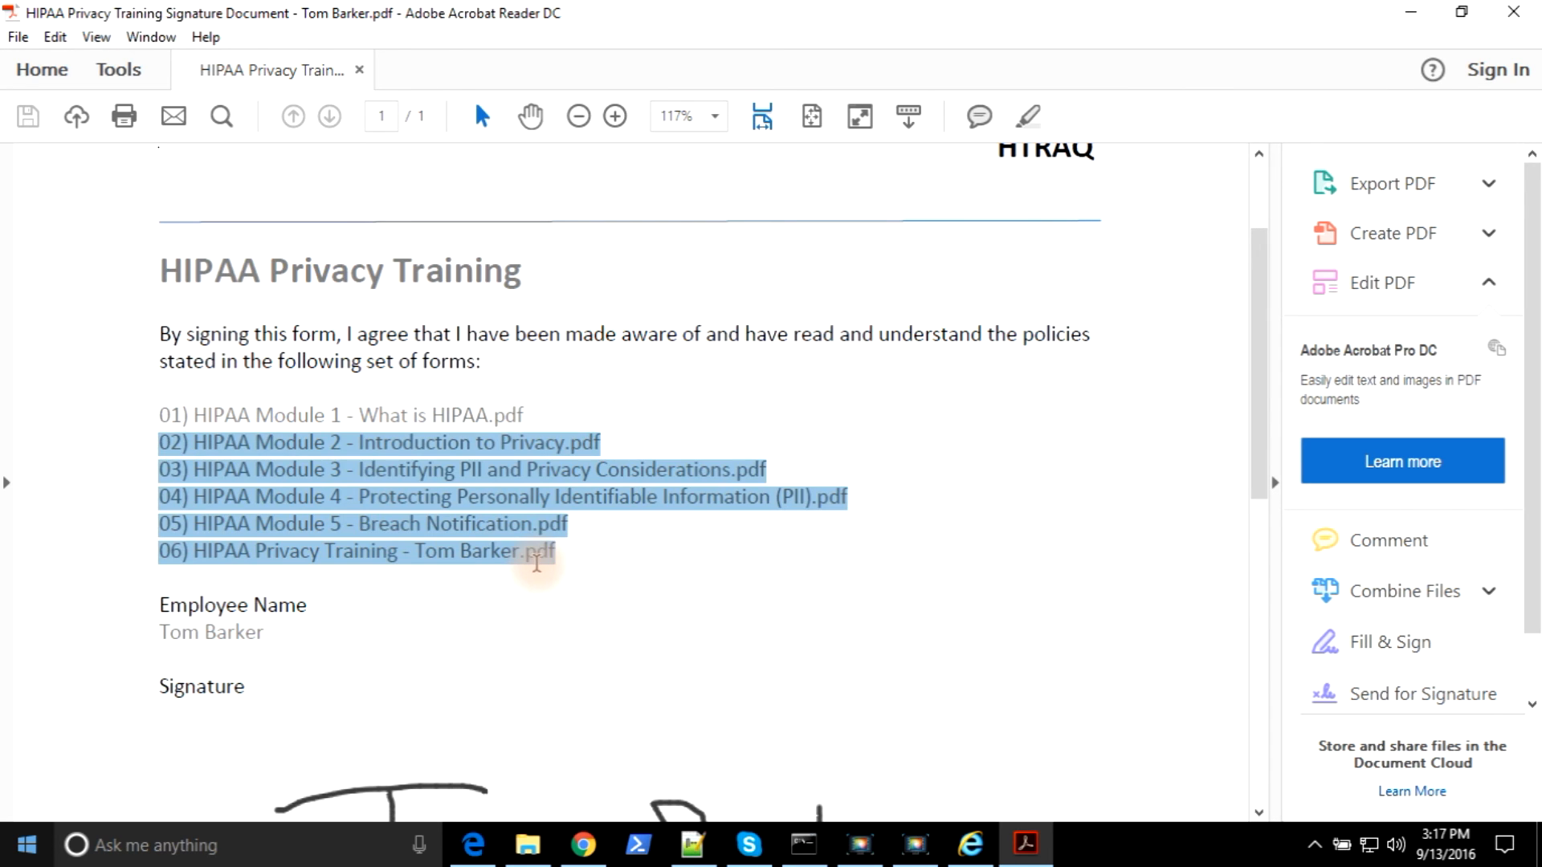
click(578, 556)
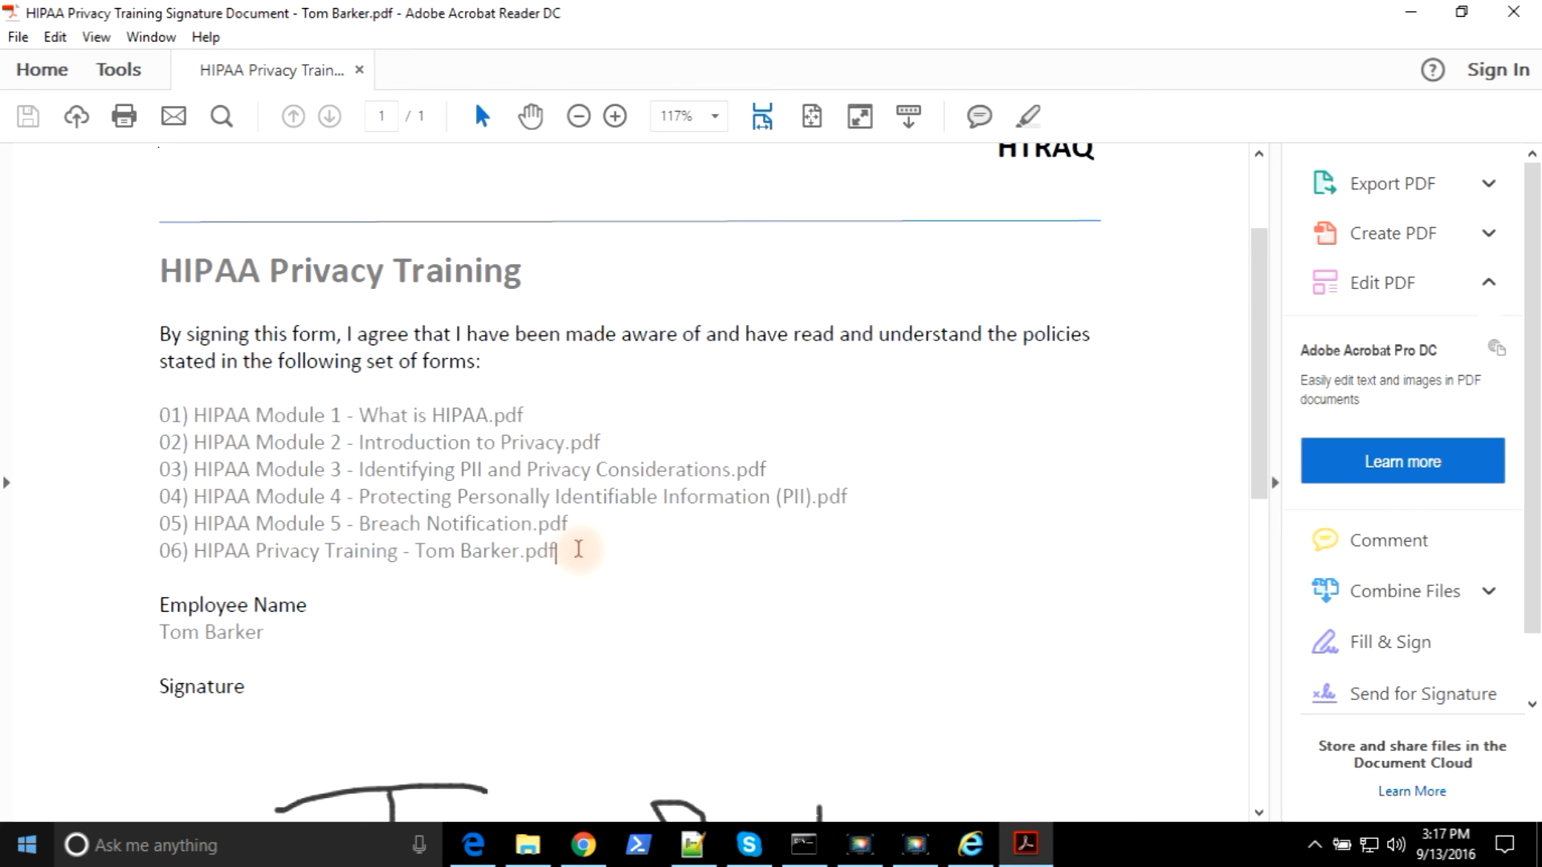
shift+click(257, 554)
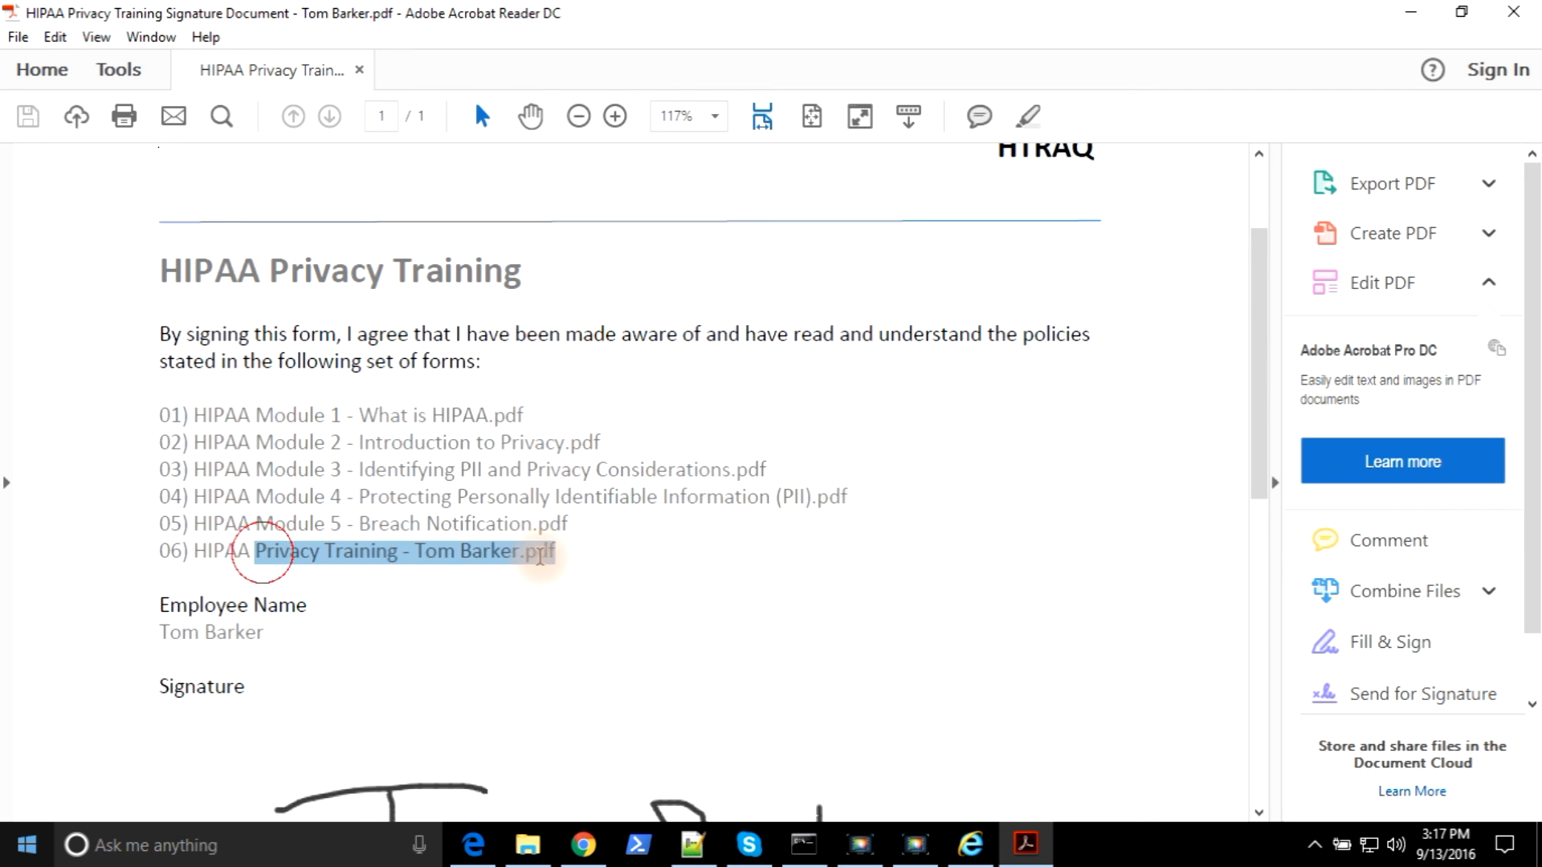
- Examine the employee's handwritten signature and the signature date and time, and close the signature document
scroll(838, 550, down, 4)
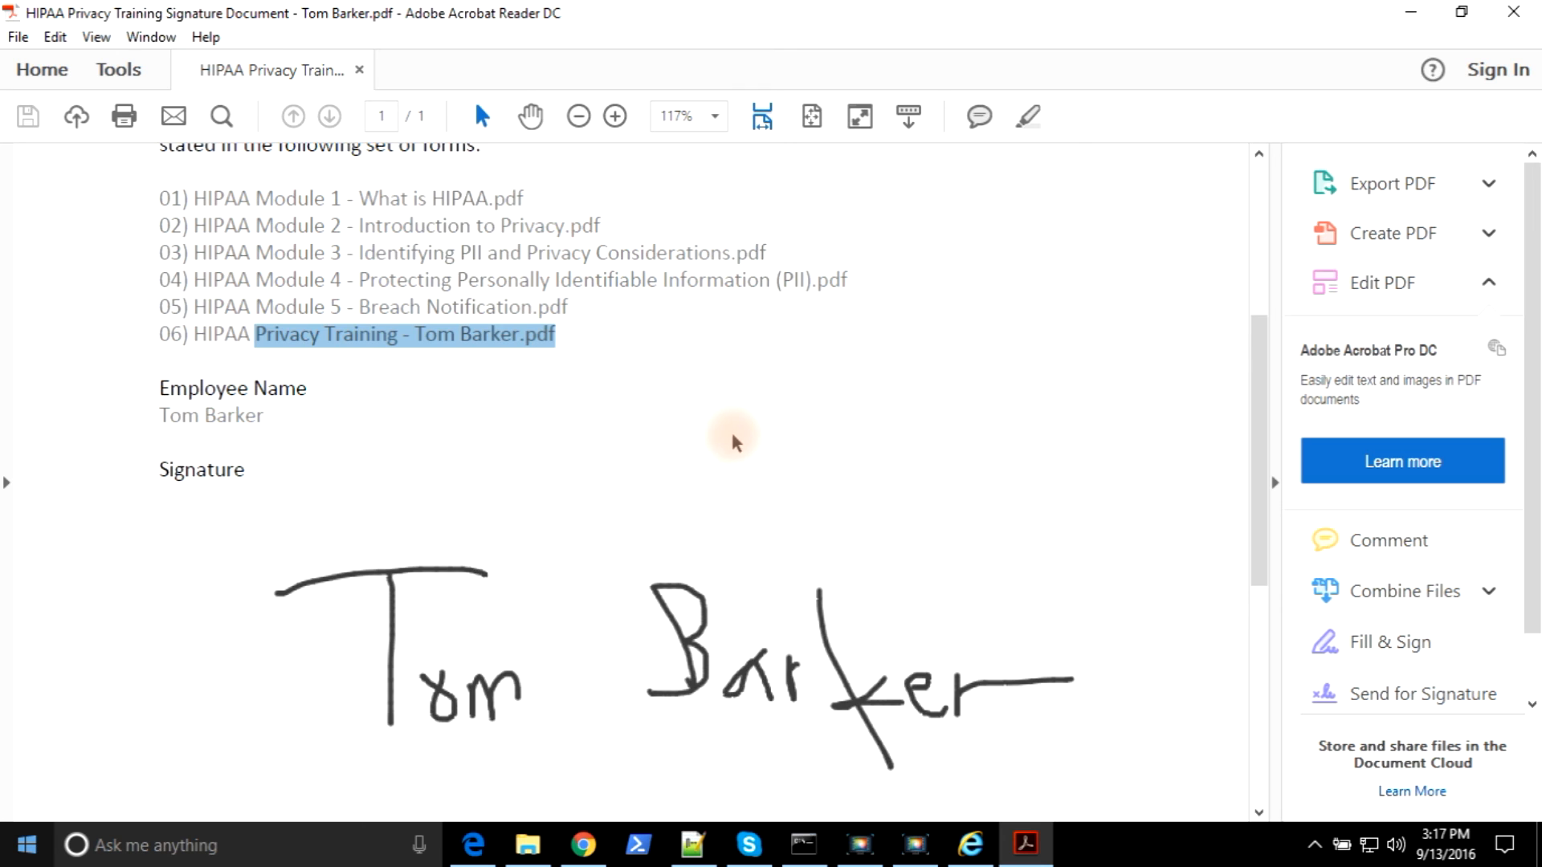
scroll(444, 319, down, 2)
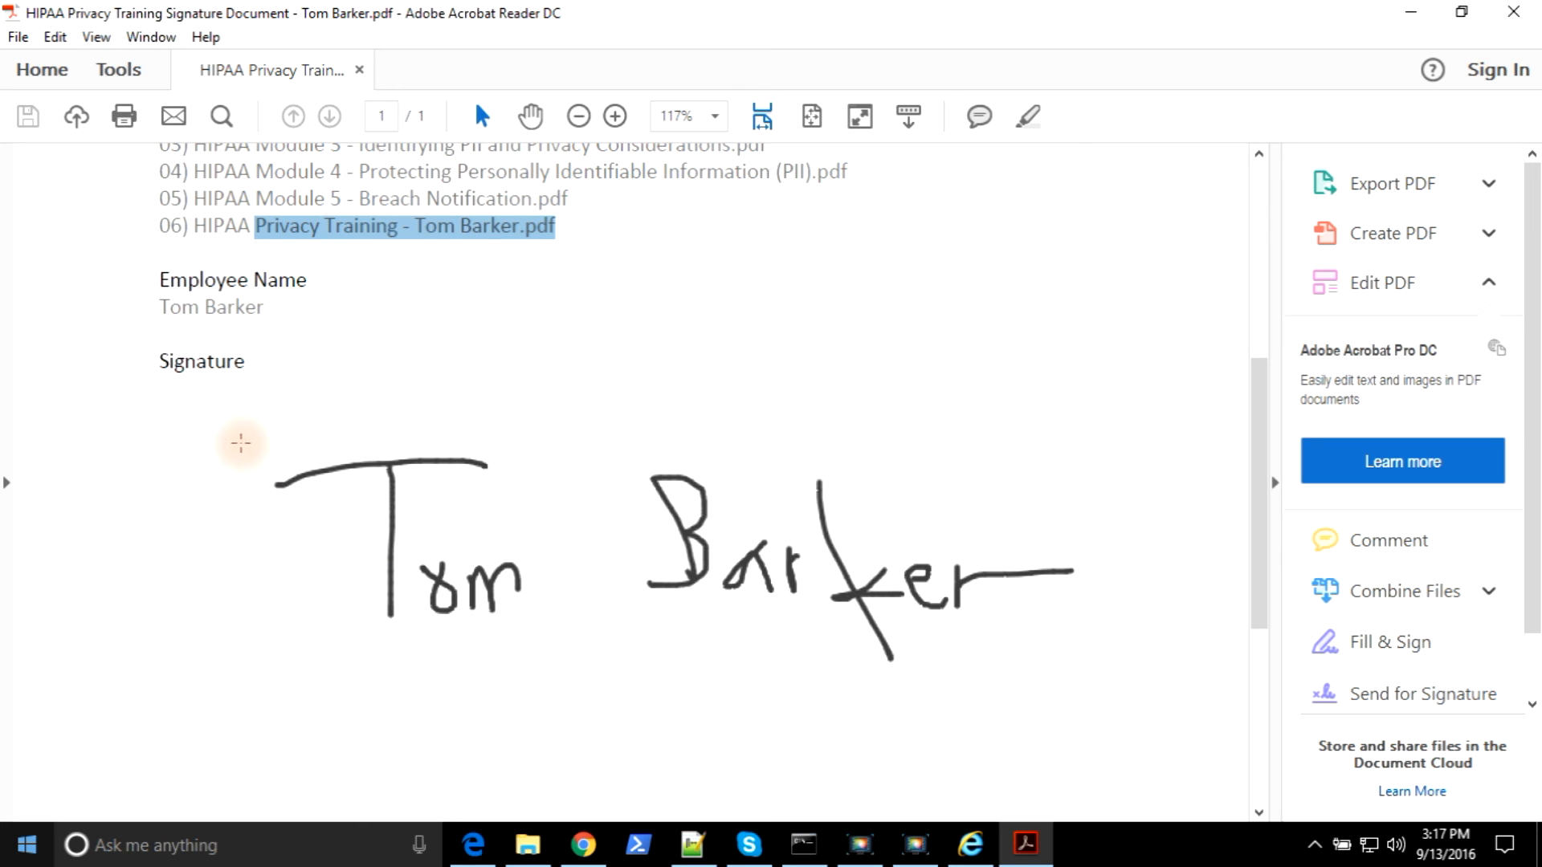
scroll(892, 457, down, 4)
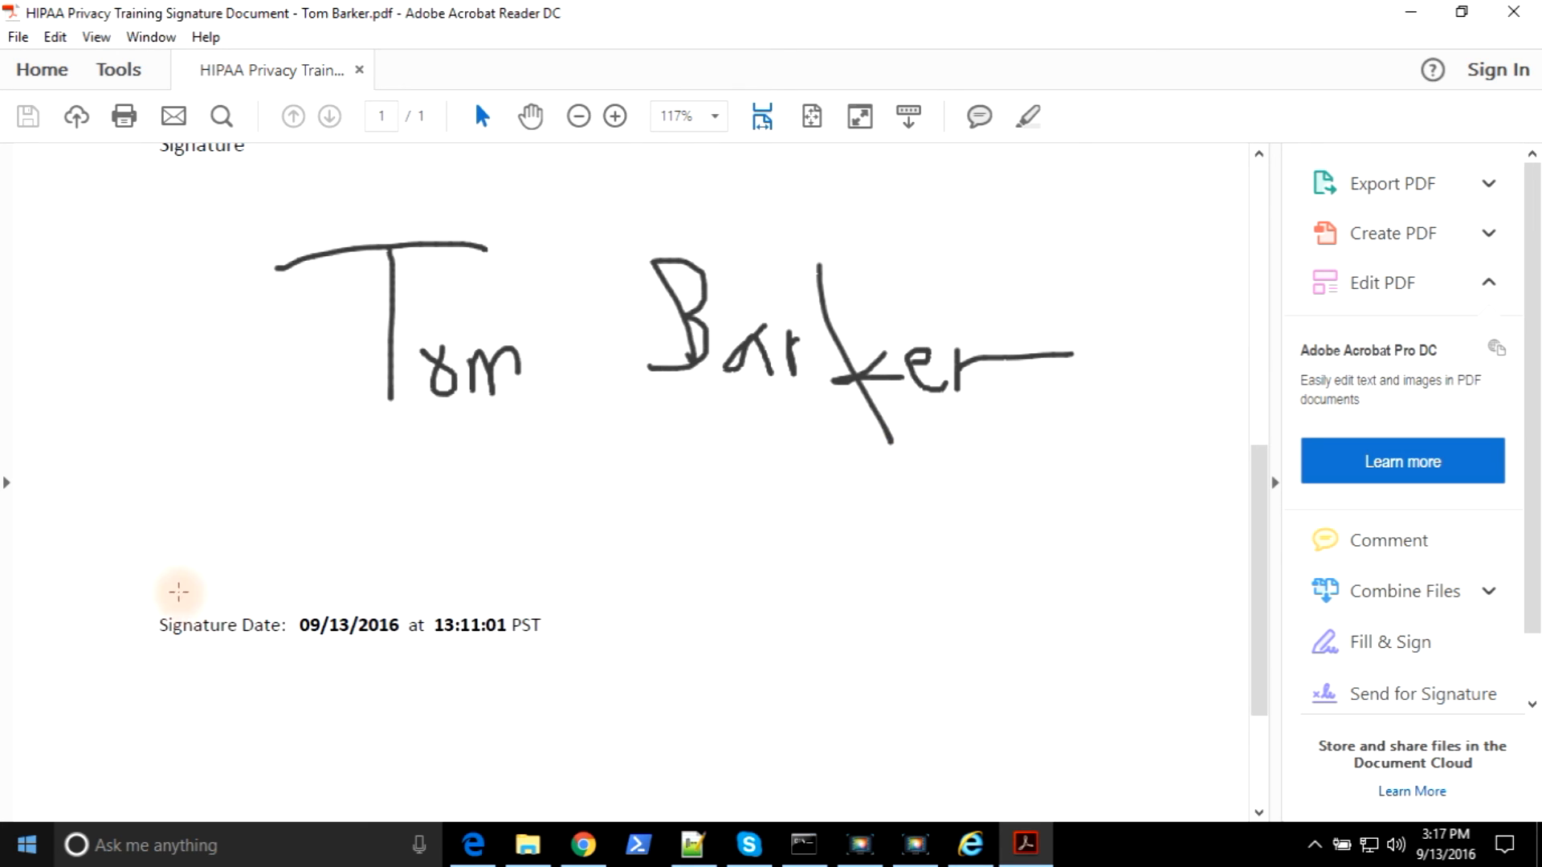
mouse_move(293, 625)
mouse_down()
mouse_move(737, 621)
mouse_move(937, 574)
mouse_up()
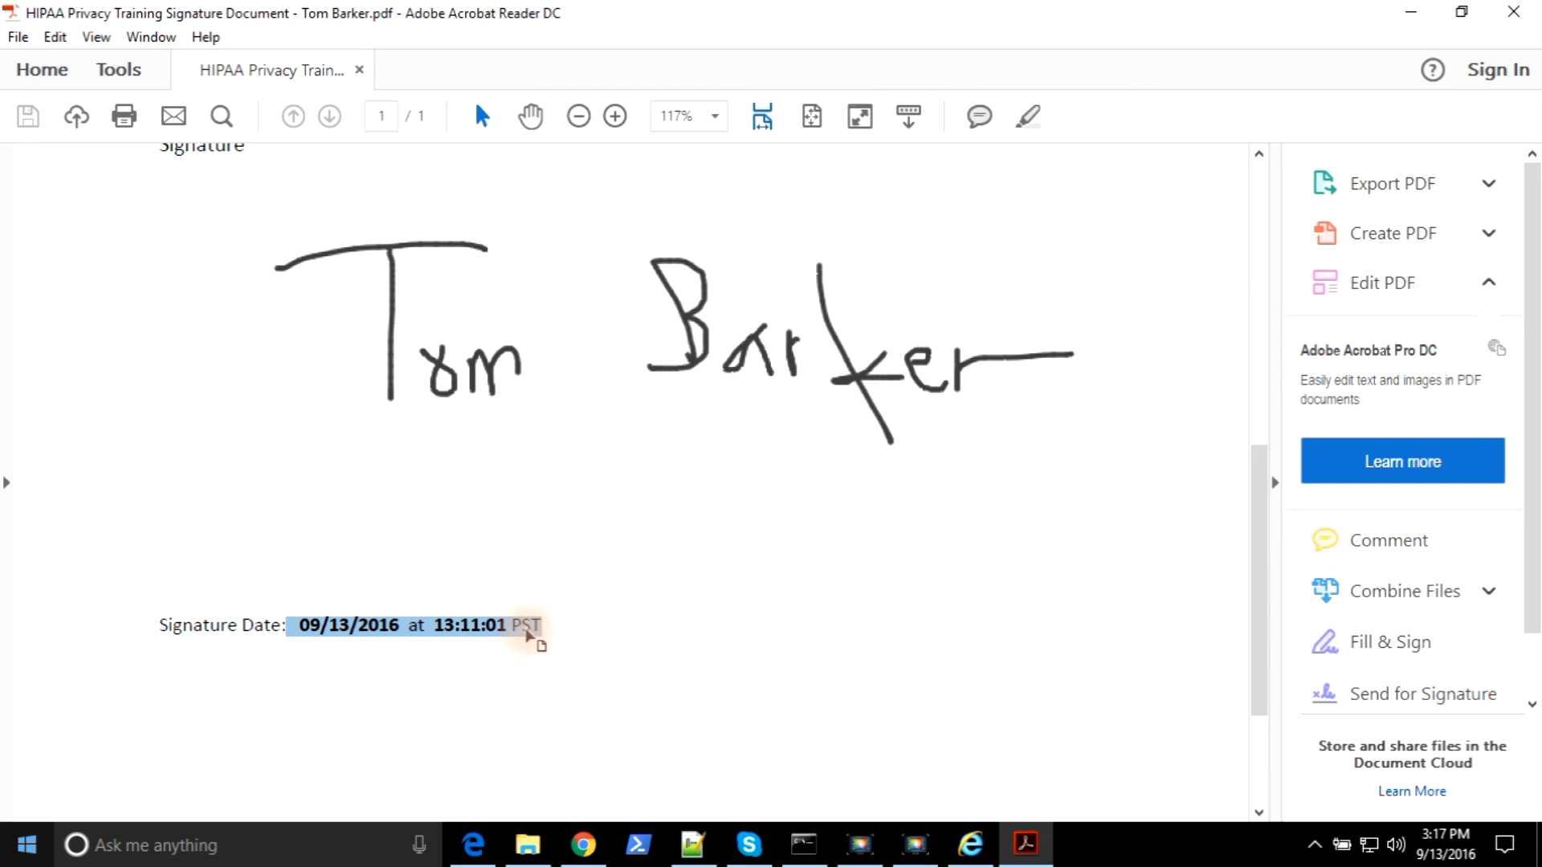
click(533, 635)
scroll(867, 544, up, 10)
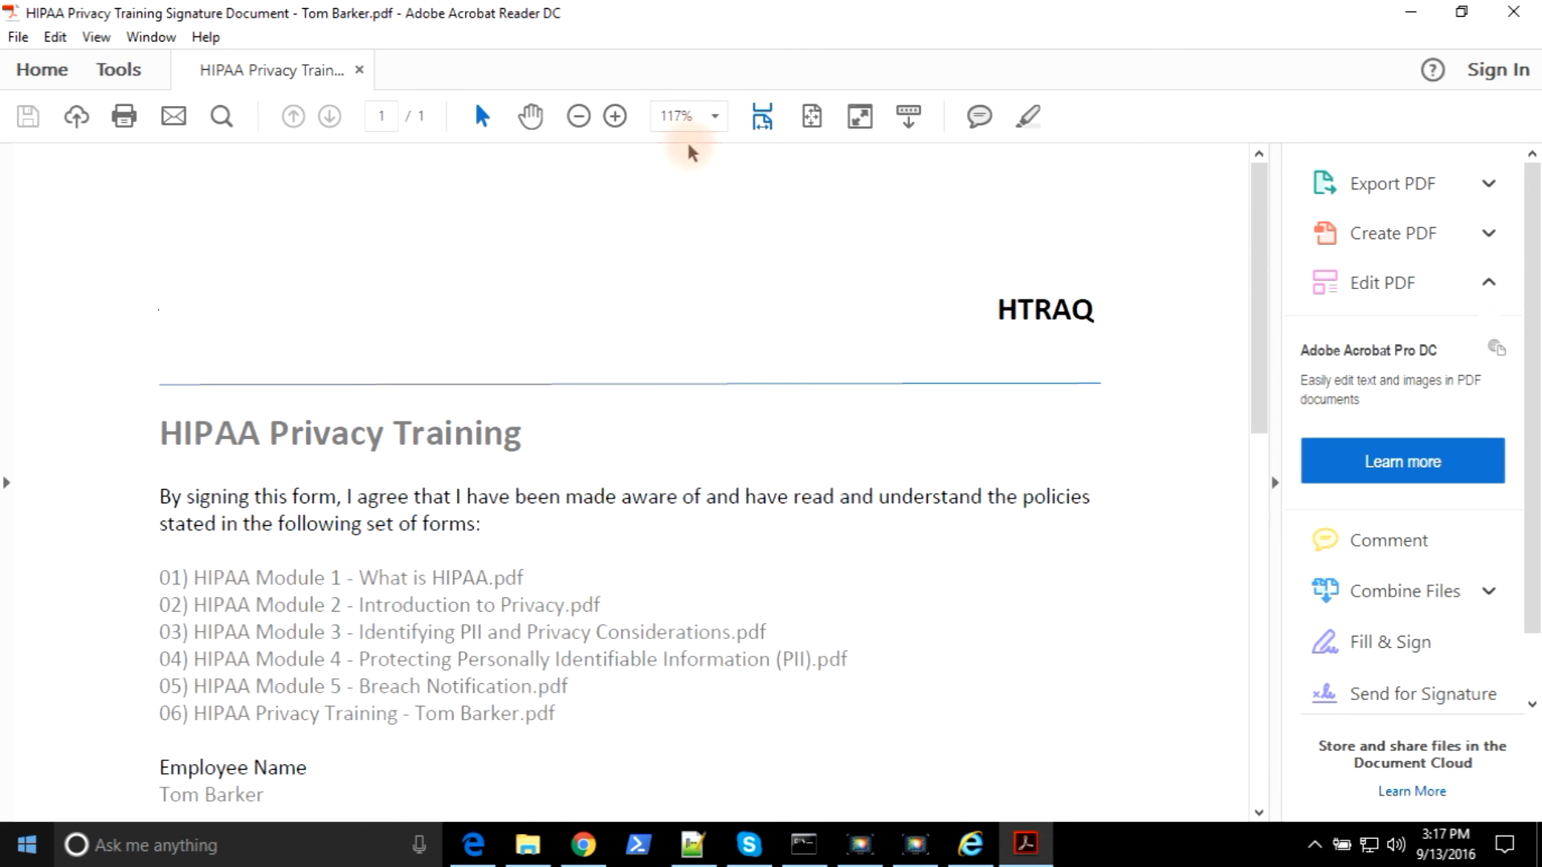
click(1513, 11)
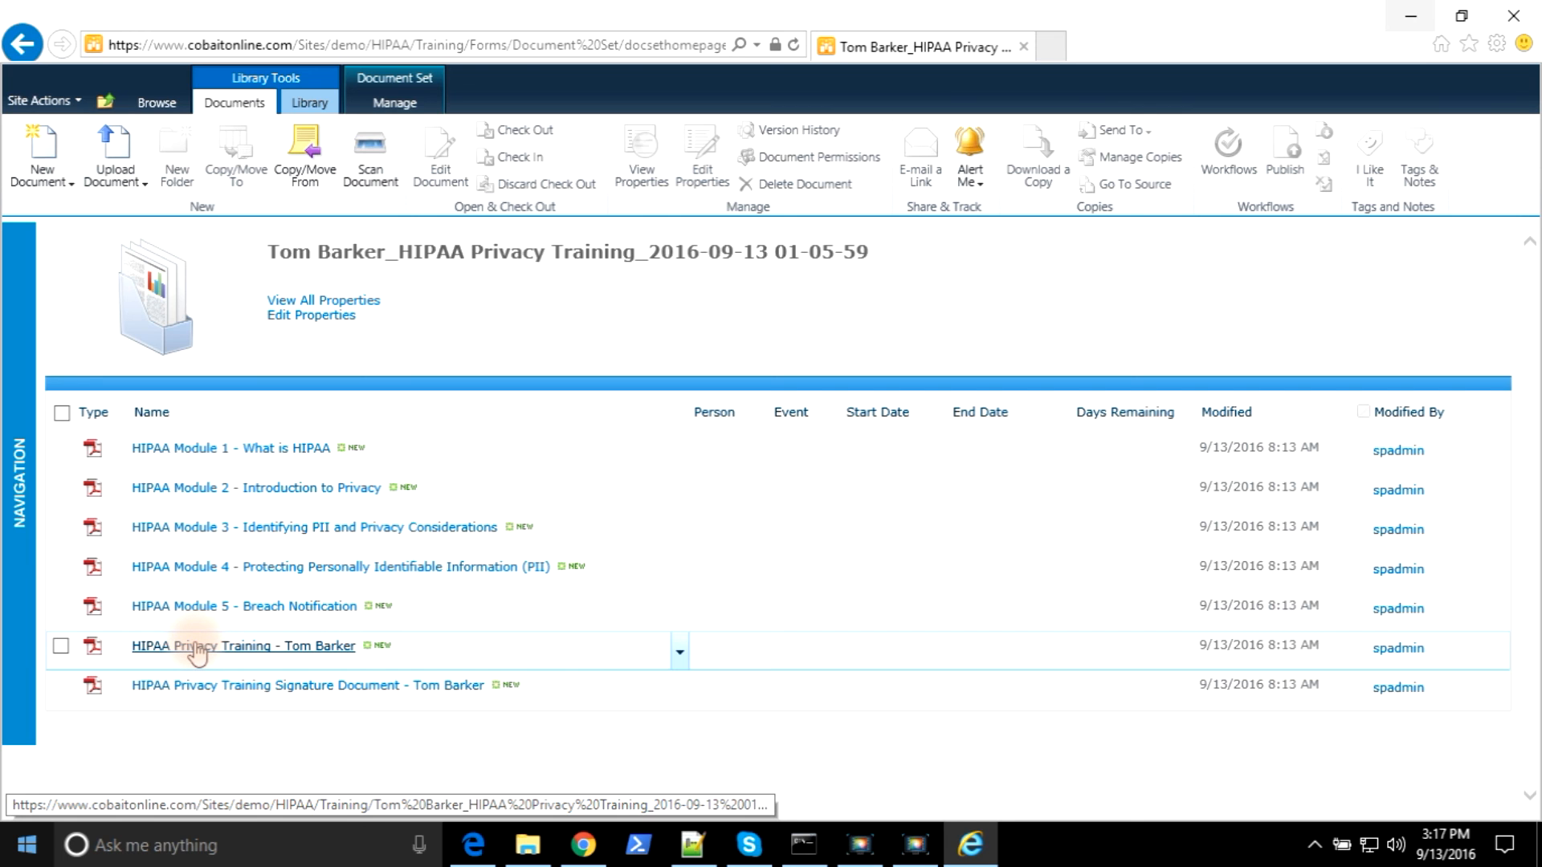
- Open the employee's HIPAA Privacy Training certificate without checking it out, examine its employee name and training details, and close it
click(194, 649)
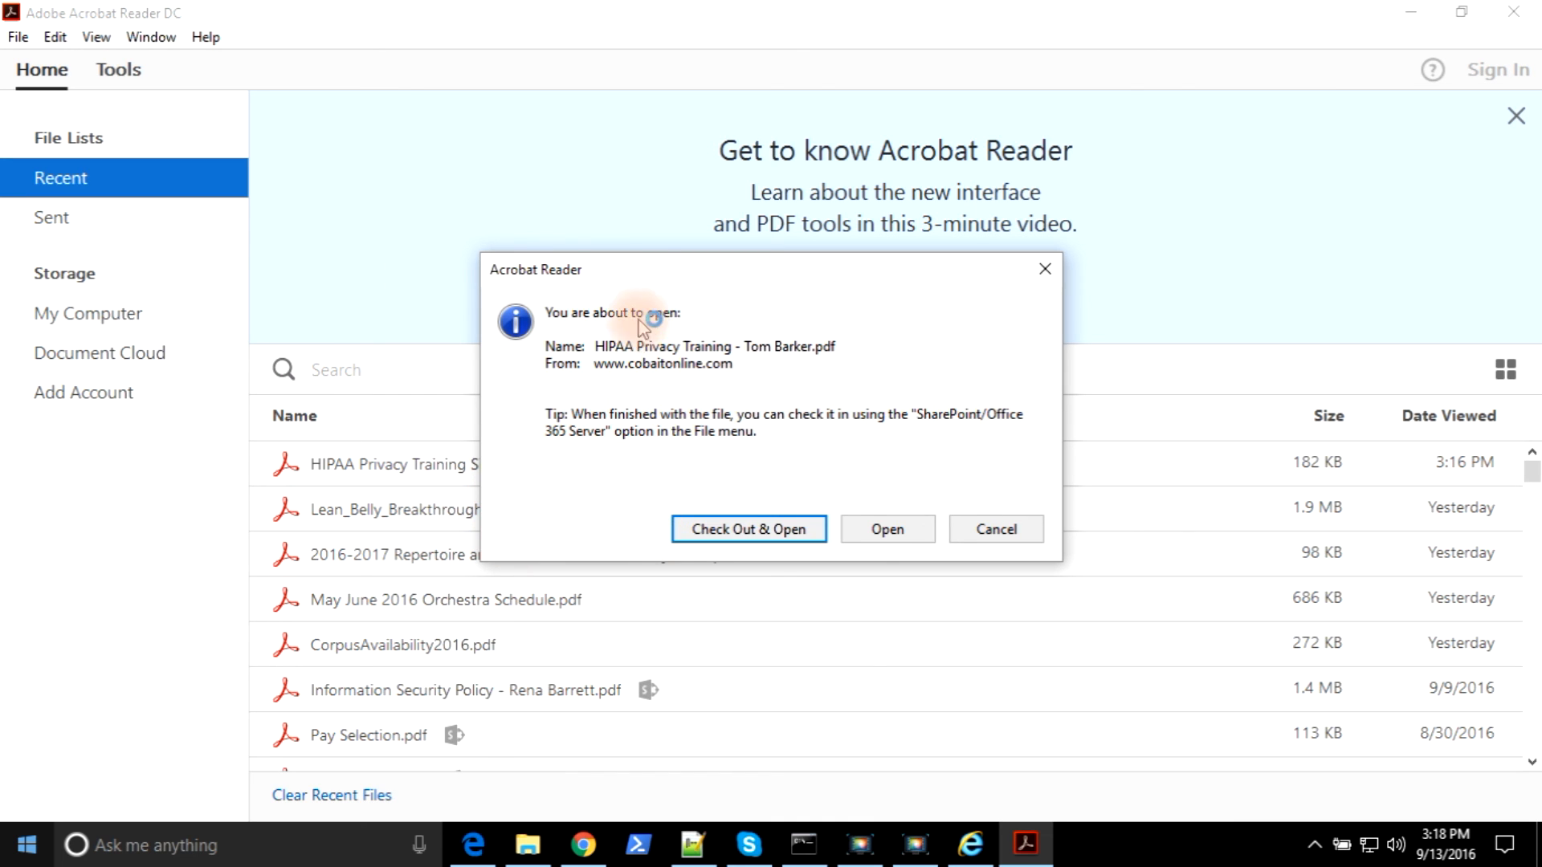
click(888, 530)
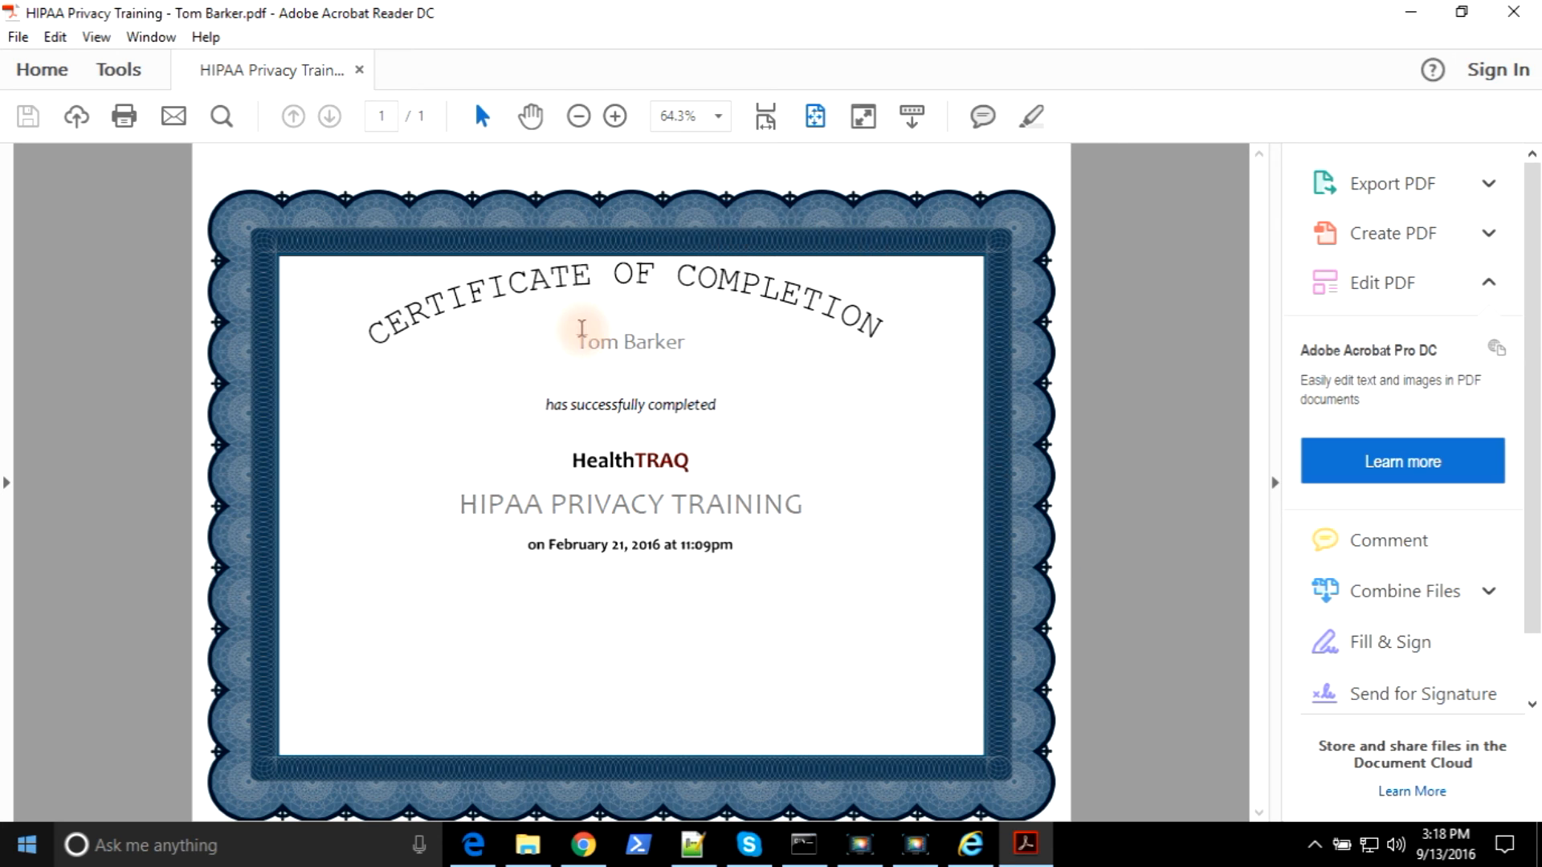
drag(571, 340, 717, 340)
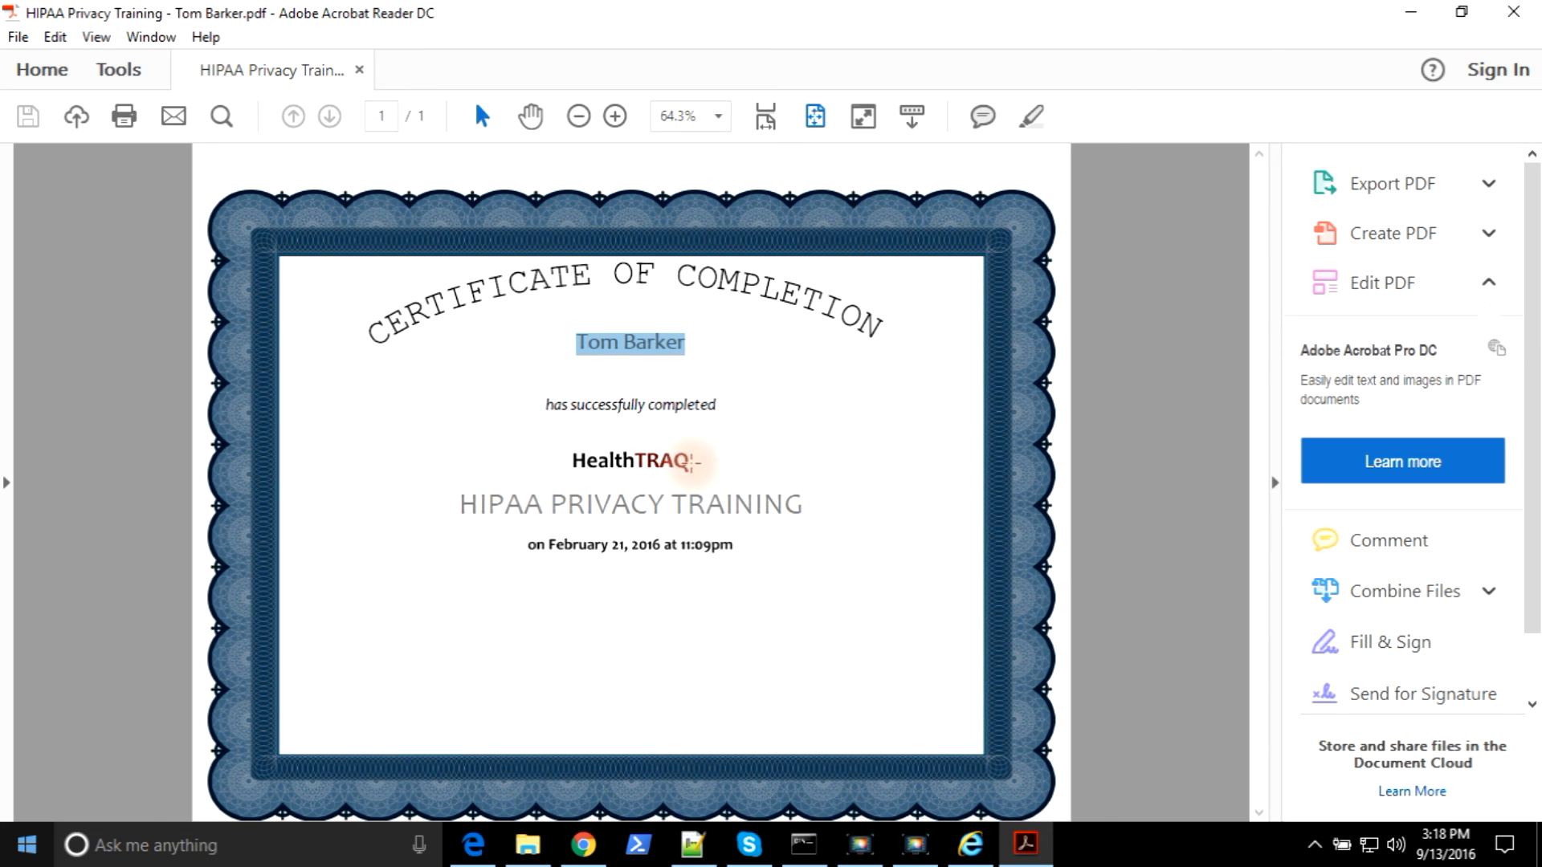
drag(463, 508, 989, 728)
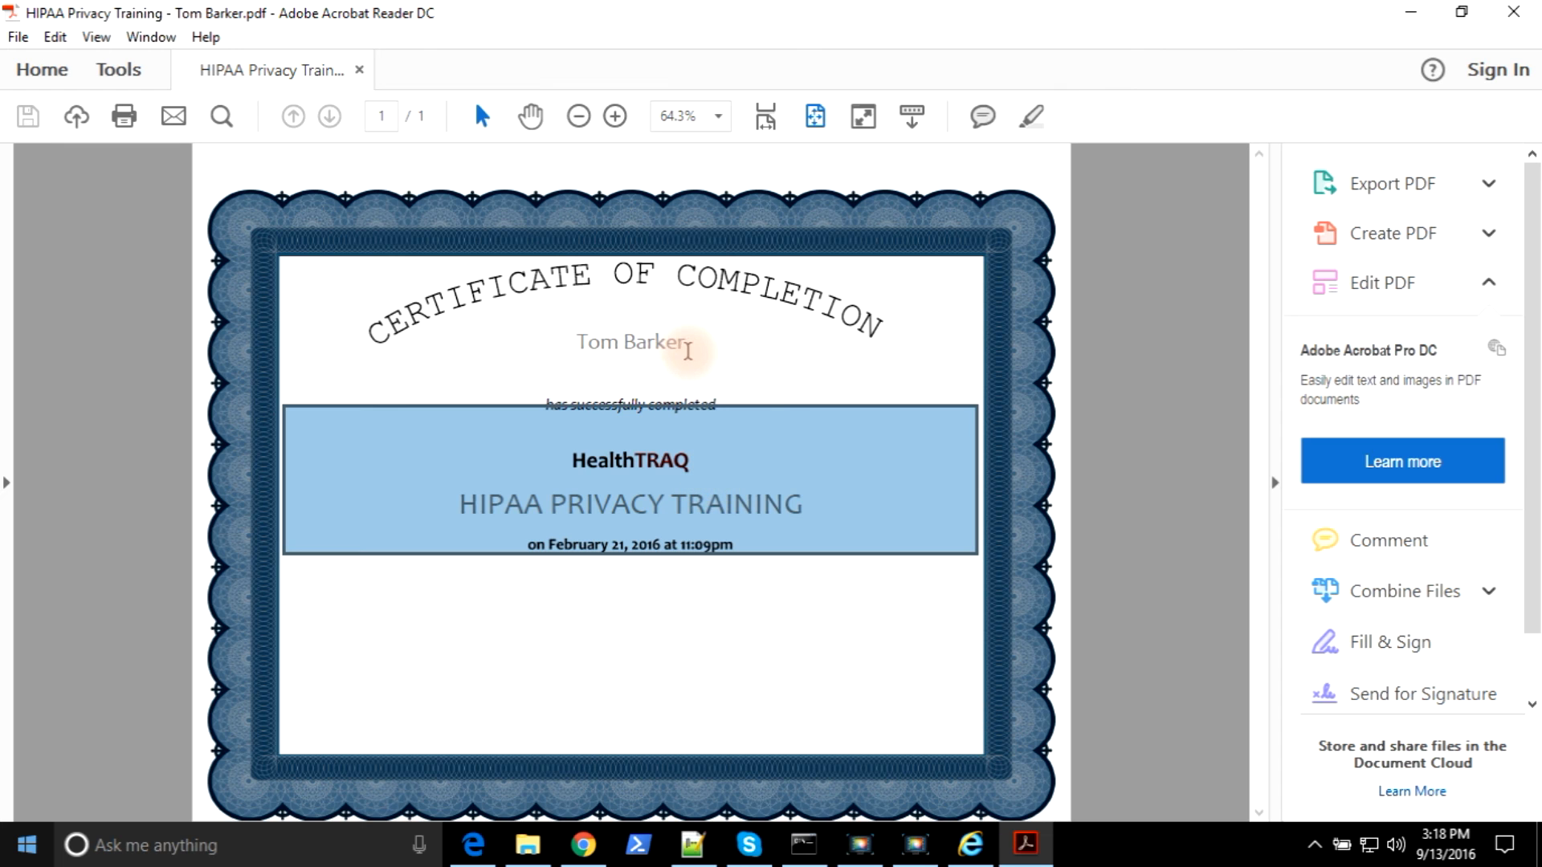
click(767, 619)
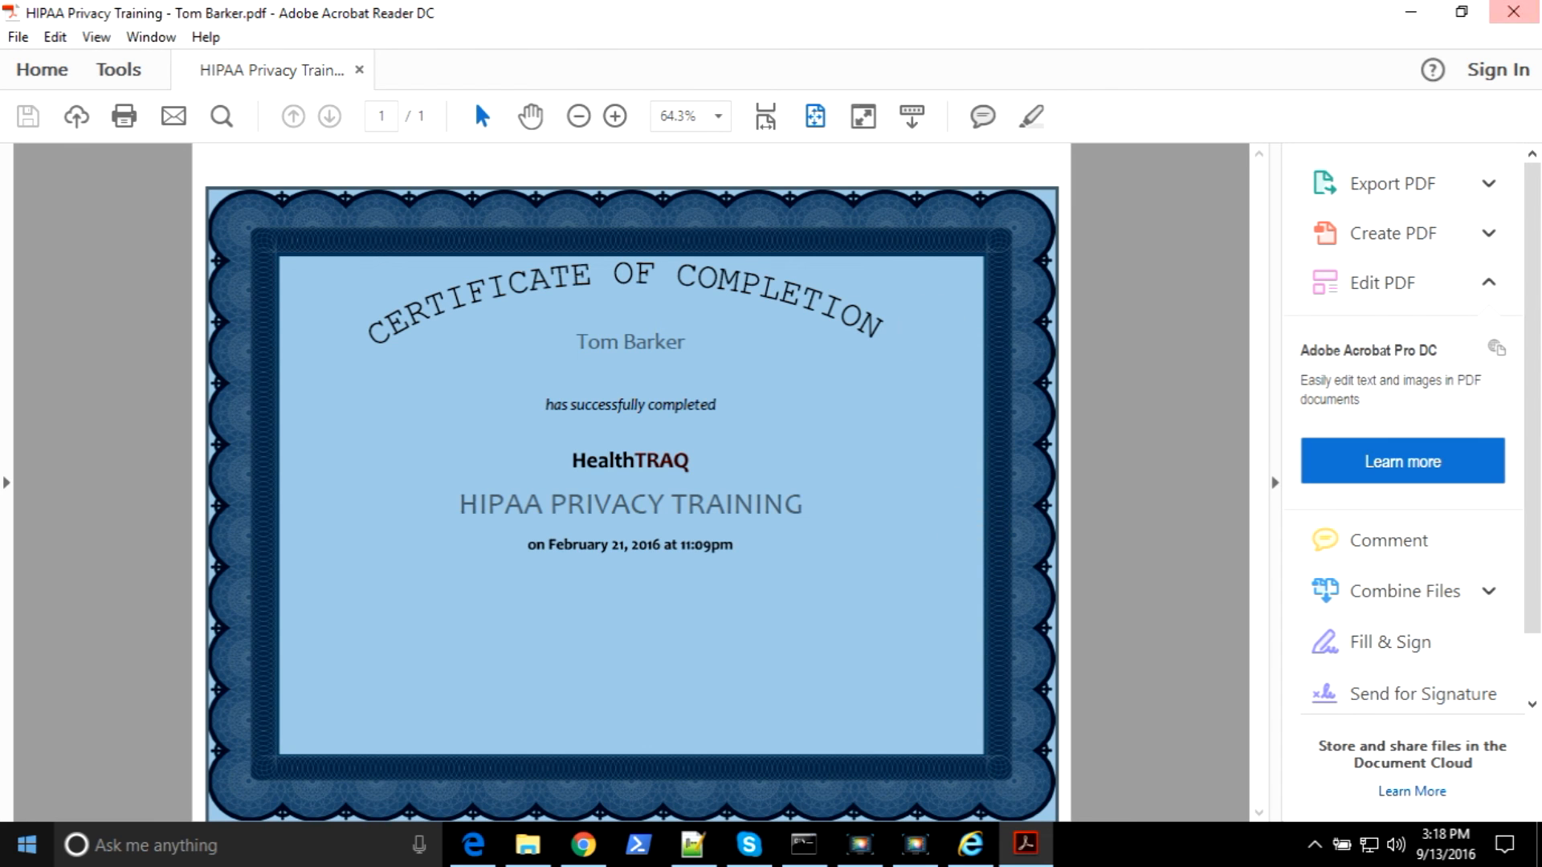
click(1519, 13)
click(443, 341)
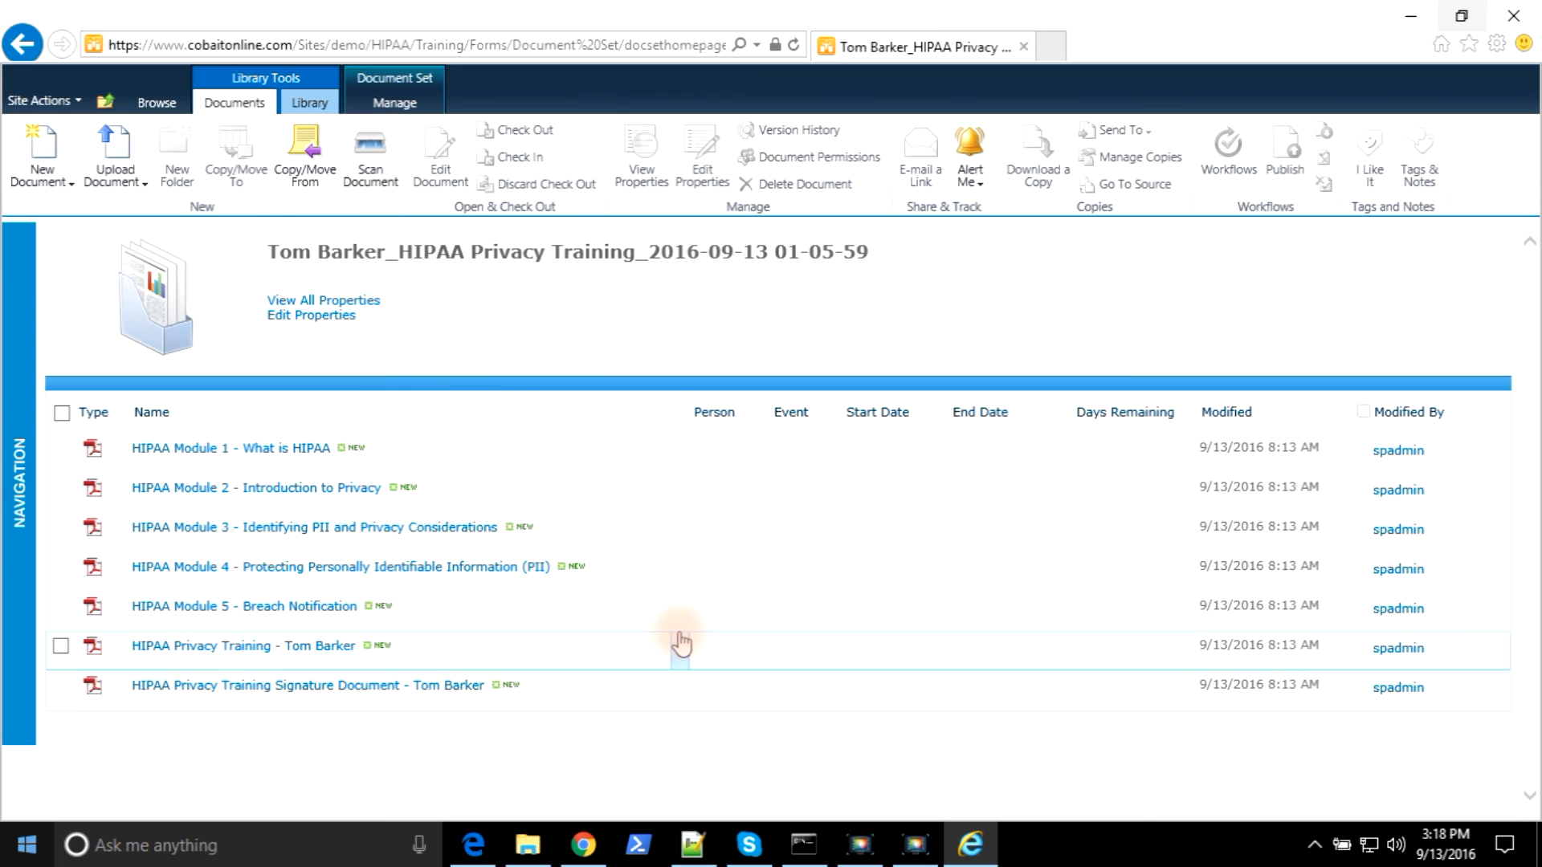